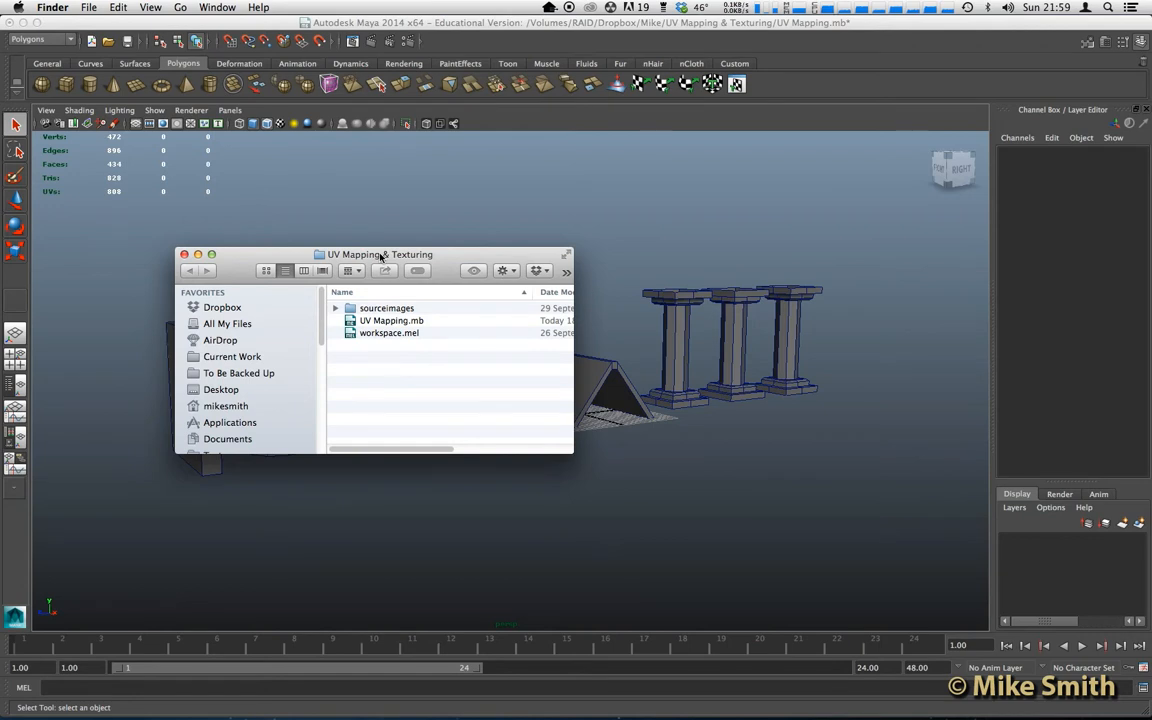
- Close the UV Mapping & Texturing project folder window to uncover the Maya scene
drag(324, 258, 373, 229)
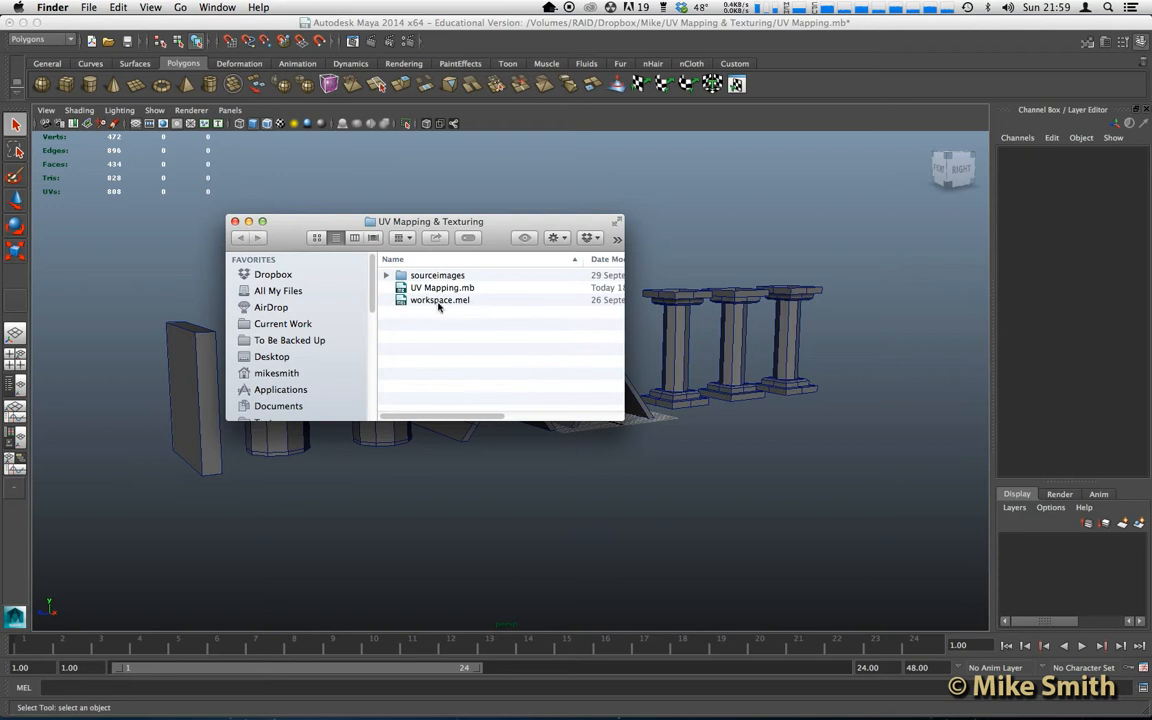
click(235, 222)
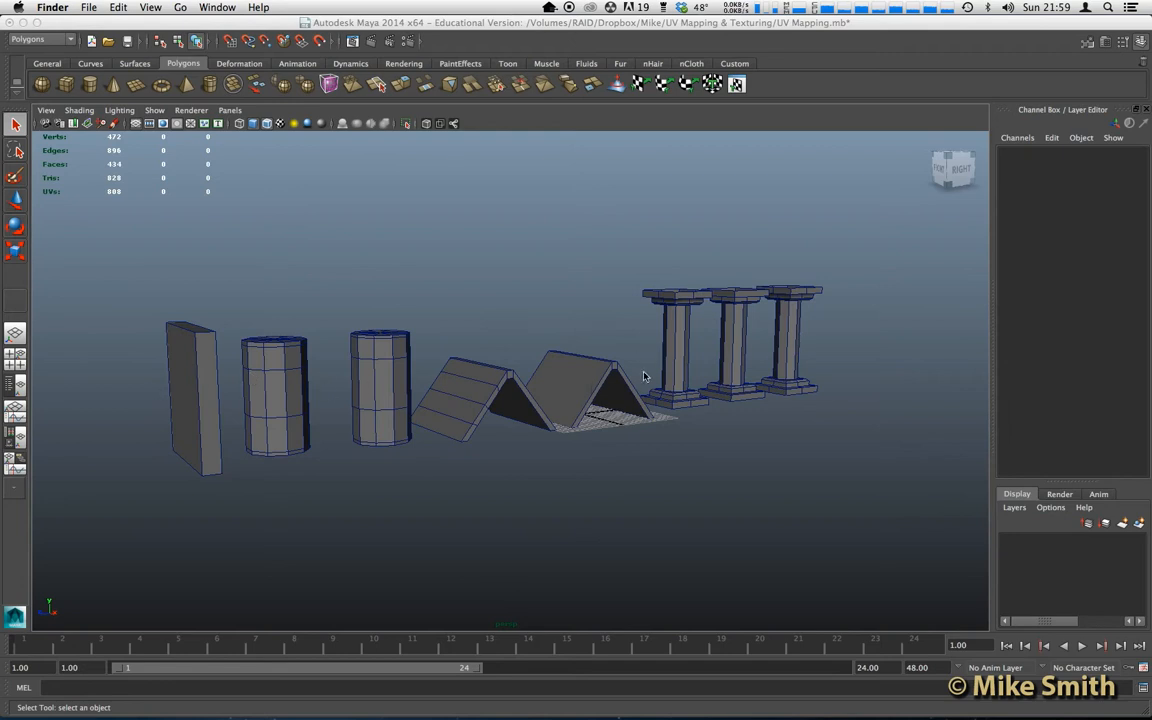
- Select the flat upright box at the end of the row and open the UV Texture Editor for it
click(196, 378)
key(f)
alt+drag(276, 409, 501, 404)
alt+drag(464, 323, 560, 354)
alt+middle_drag(560, 354, 476, 362)
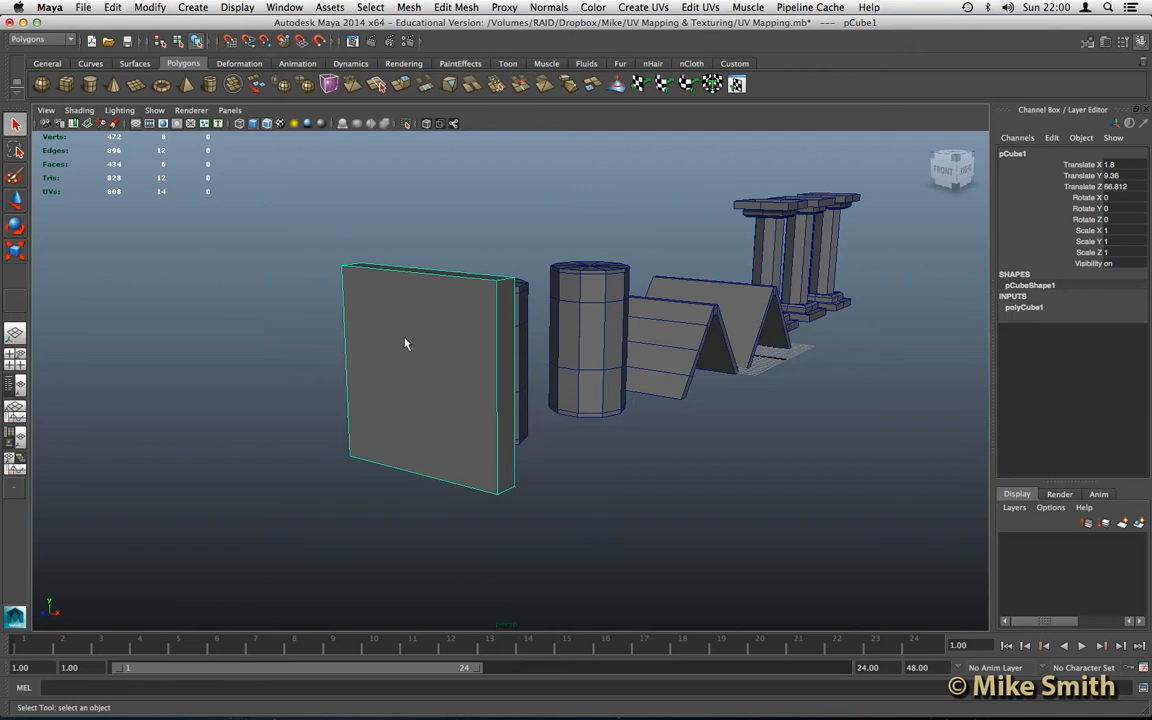
click(702, 8)
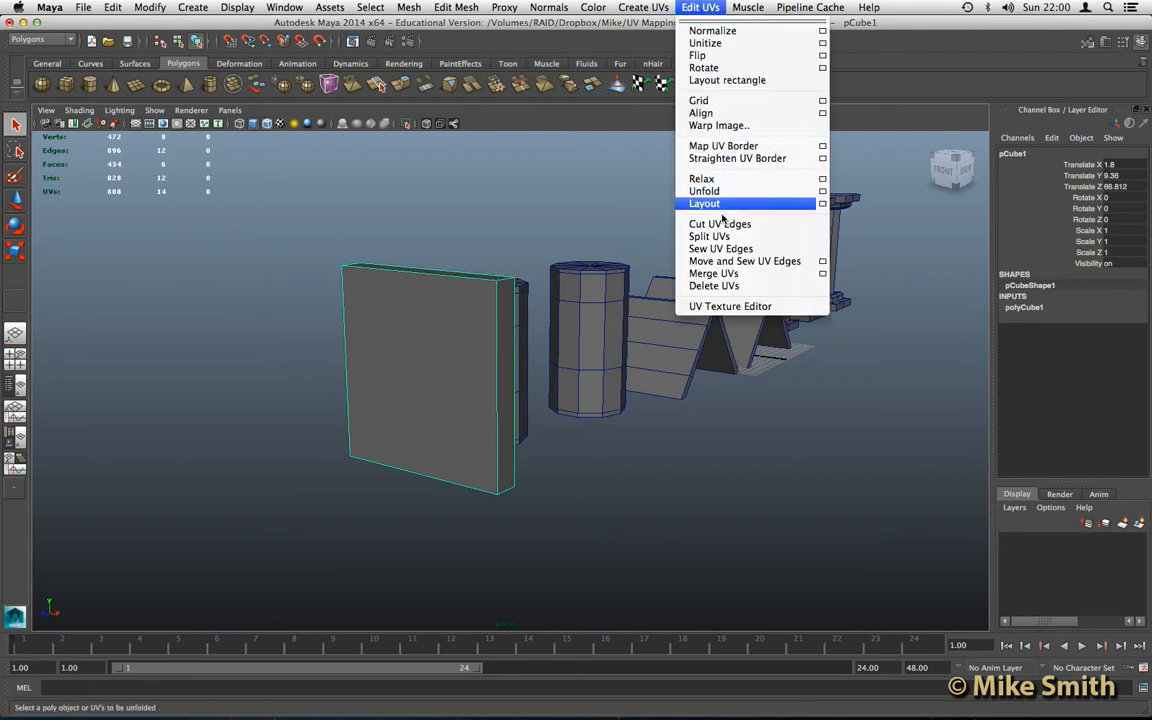
click(741, 307)
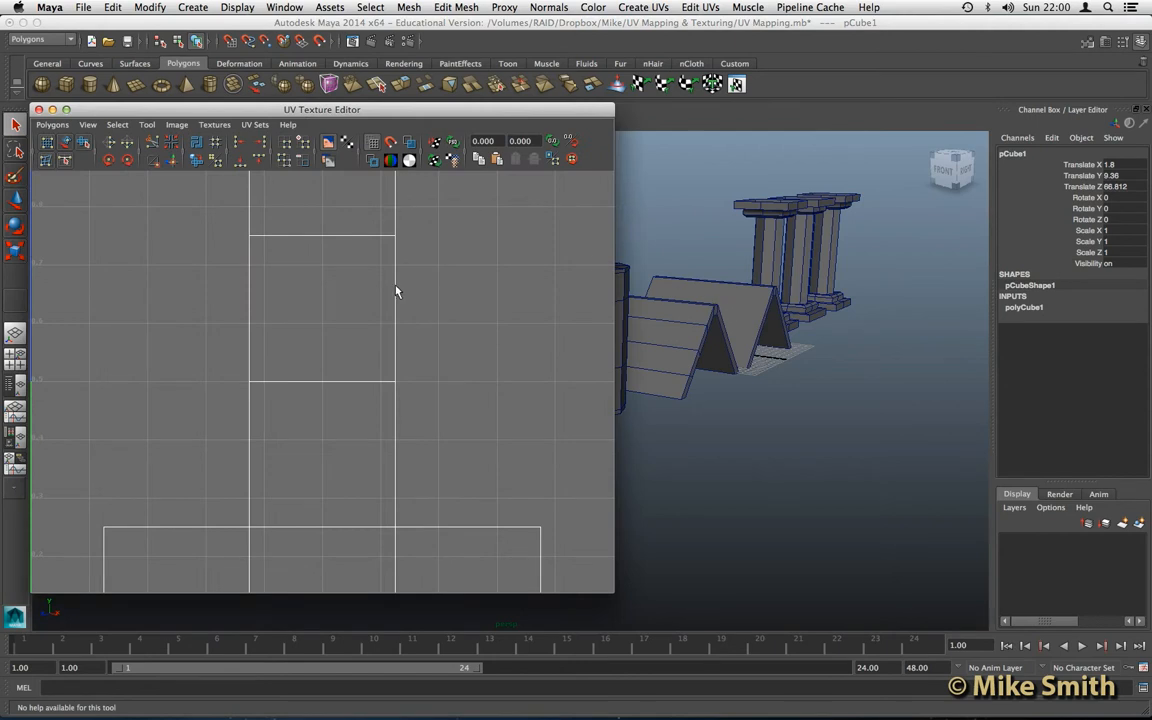
- Examine the box's default UV layout and its position within the UV grid's four quadrants
scroll(300, 322, down, 5)
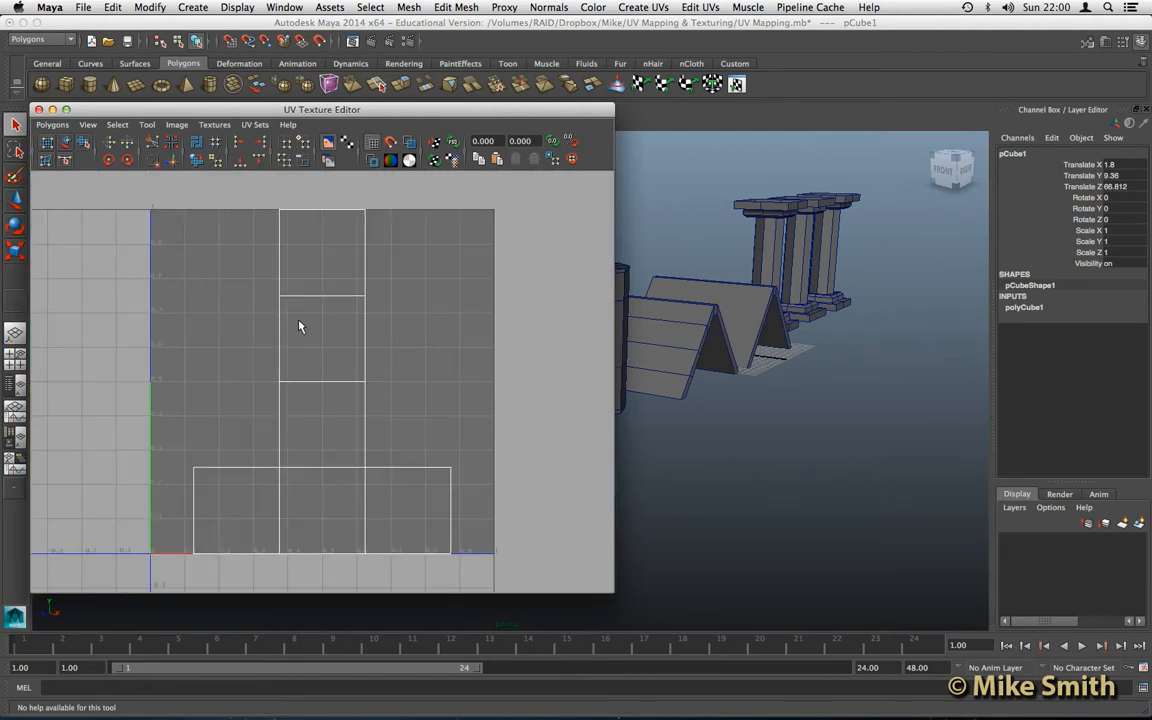
scroll(298, 322, down, 3)
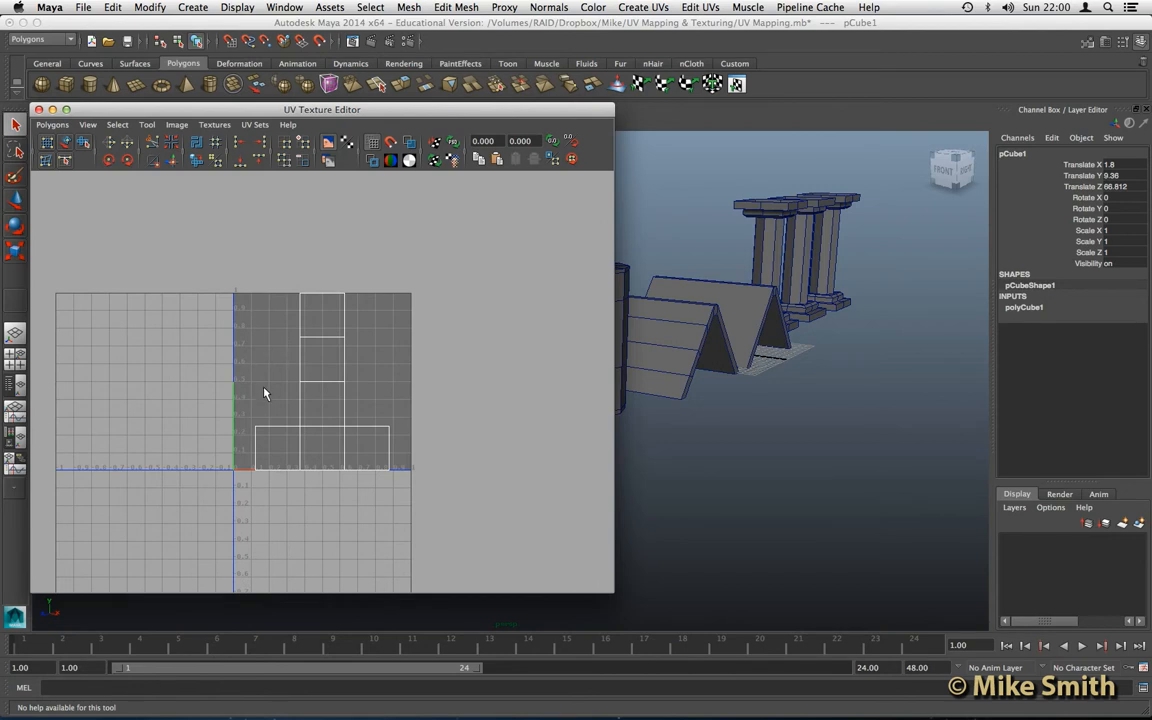
alt+middle_drag(249, 411, 345, 321)
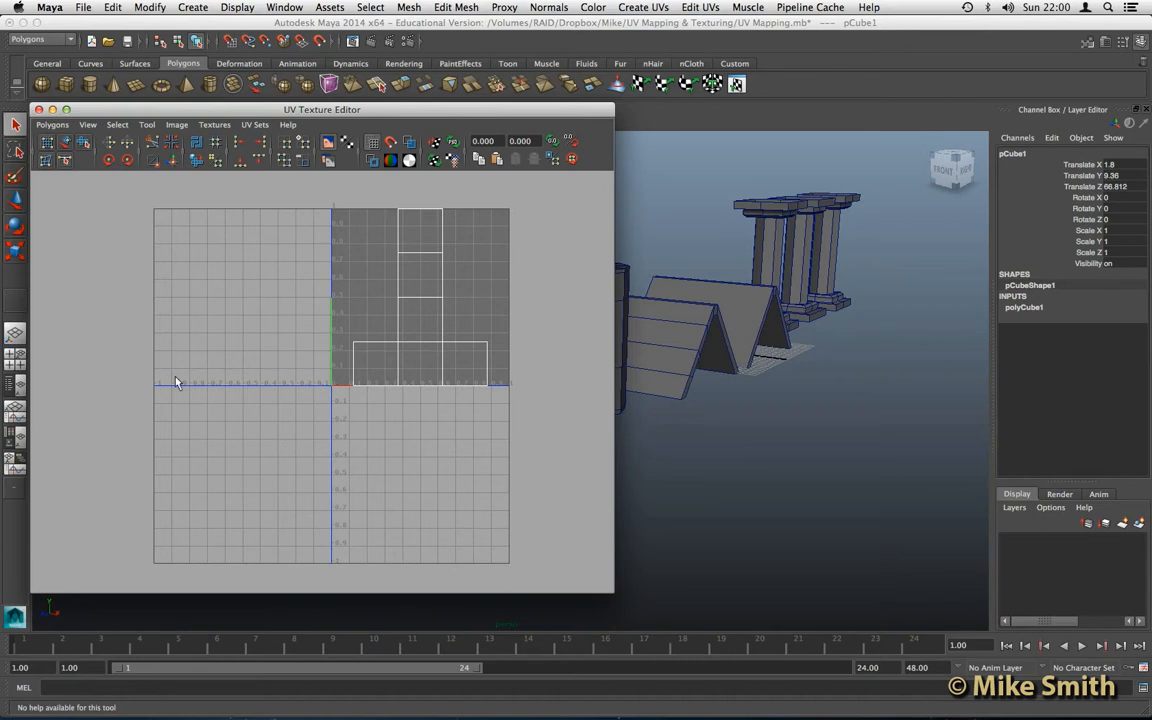
scroll(328, 386, up, 2)
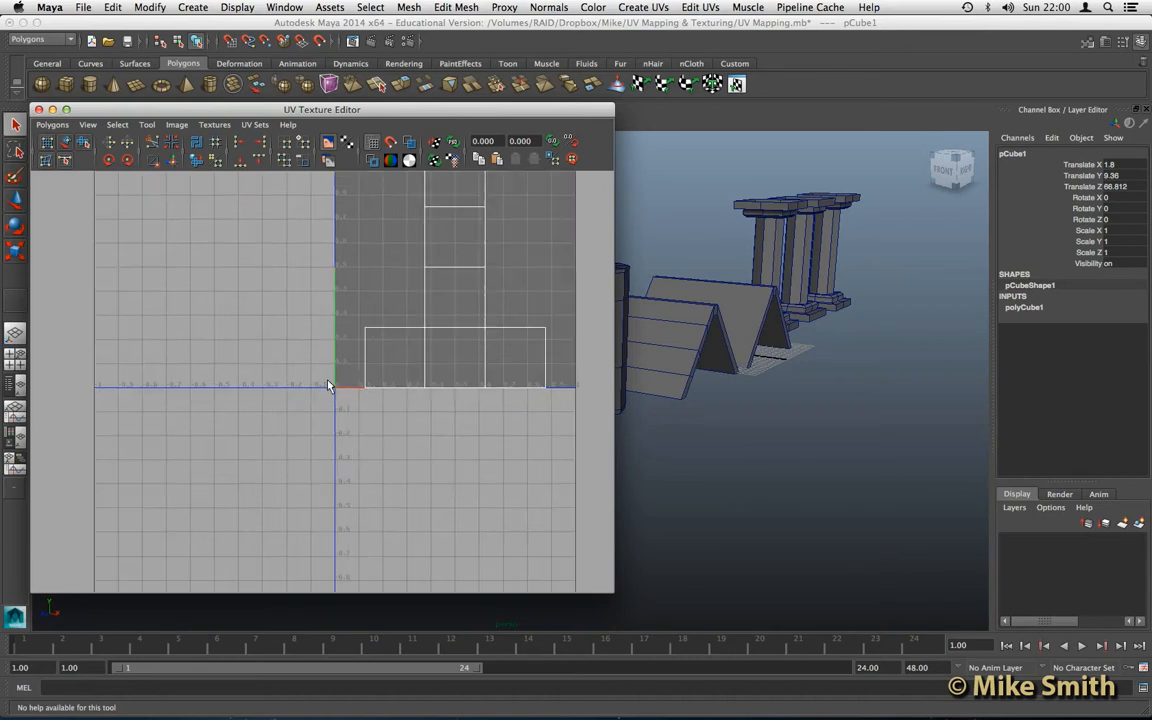
alt+middle_drag(358, 350, 305, 421)
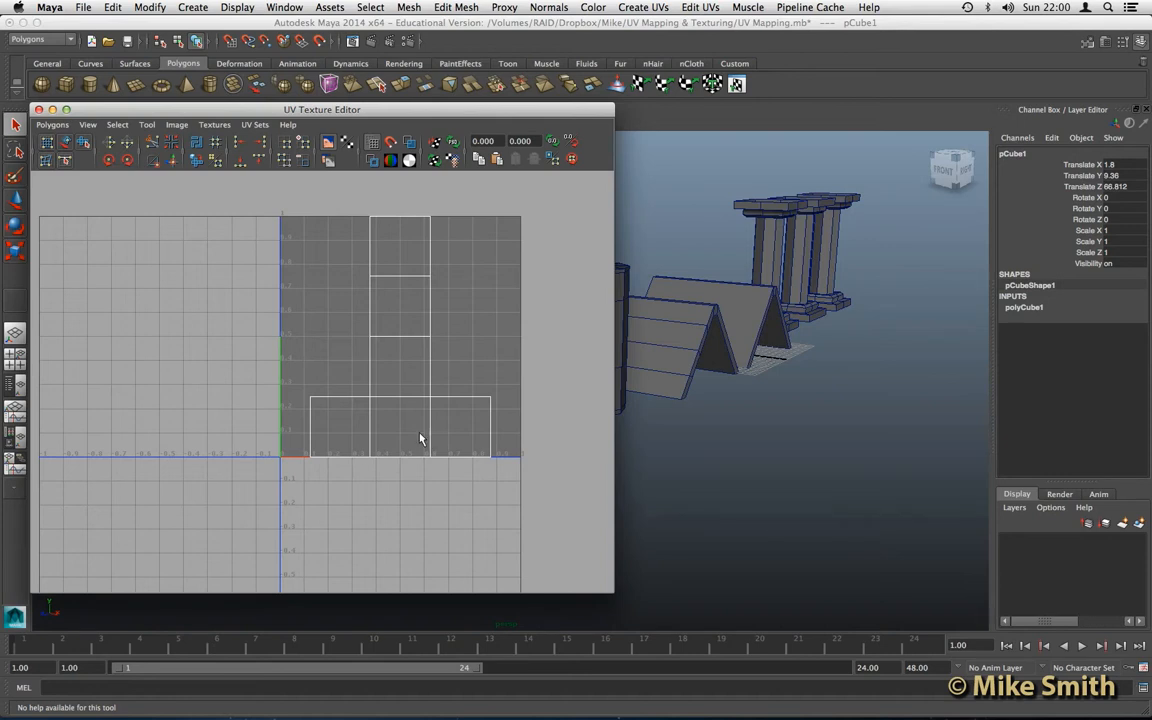
scroll(420, 438, up, 2)
alt+middle_drag(419, 396, 385, 431)
scroll(411, 425, up, 2)
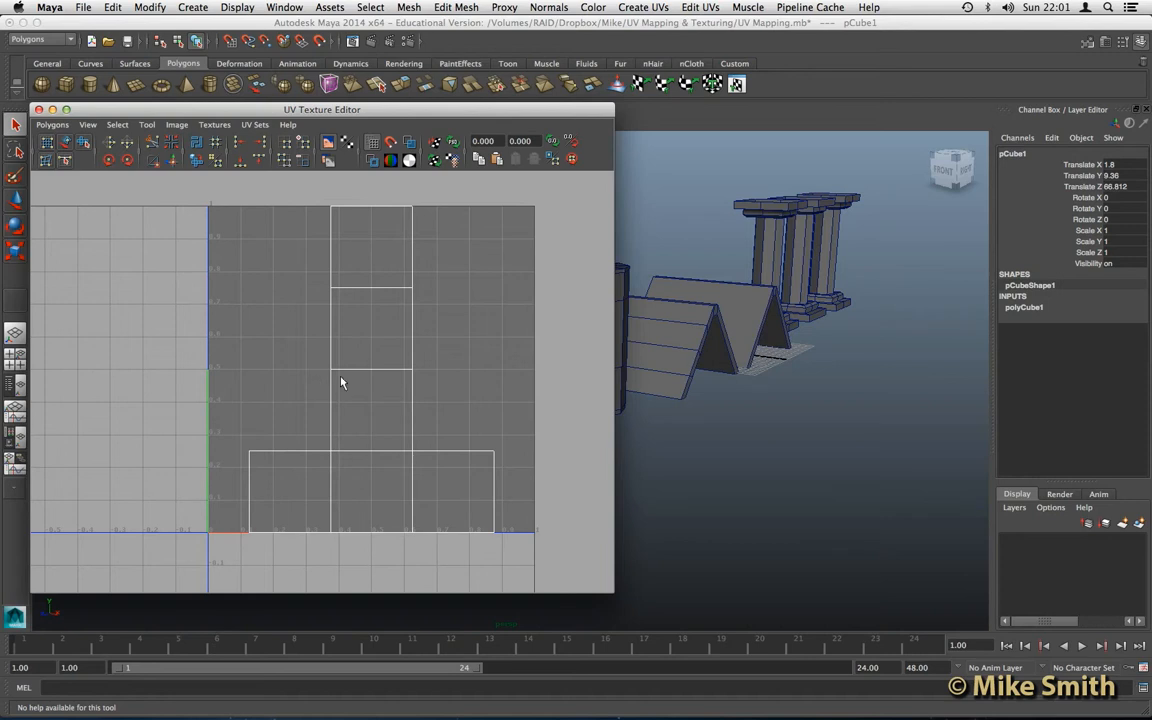
- Move and narrow the UV Texture Editor window so the box in the viewport and its full UV layout are both visible
drag(158, 111, 578, 87)
alt+middle_drag(357, 368, 290, 358)
mouse_move(290, 358)
alt+mouse_down()
mouse_move(230, 350)
mouse_move(303, 342)
mouse_move(298, 350)
alt+mouse_up()
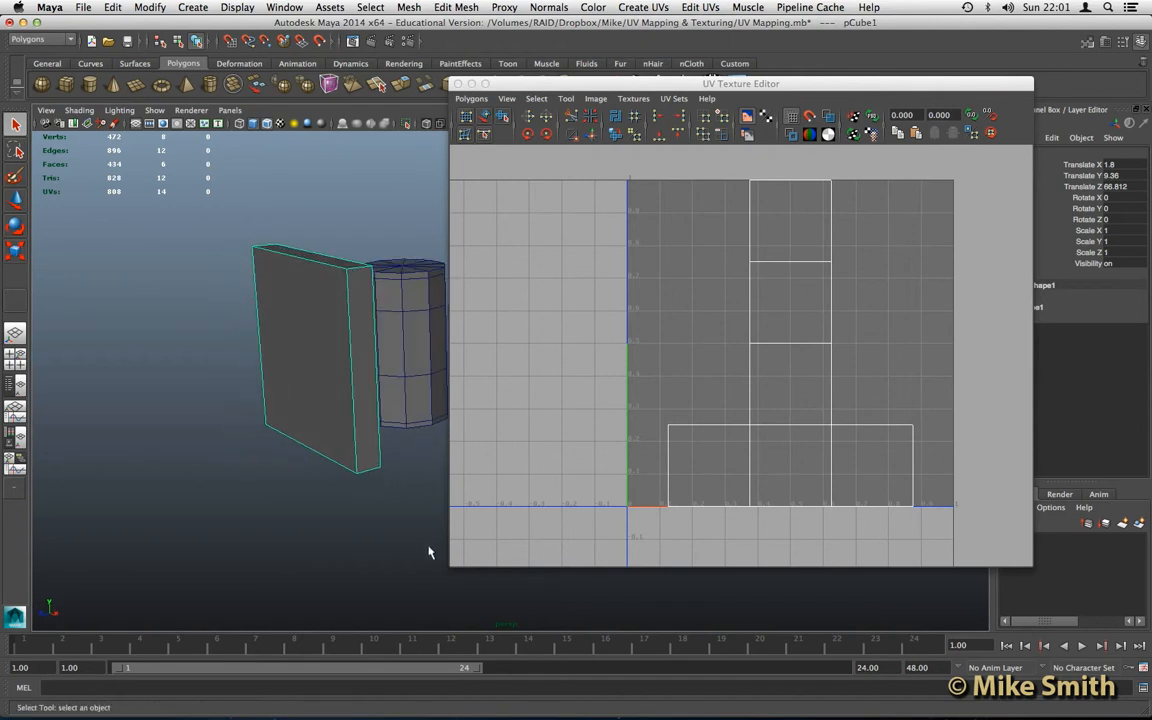
drag(450, 565, 552, 555)
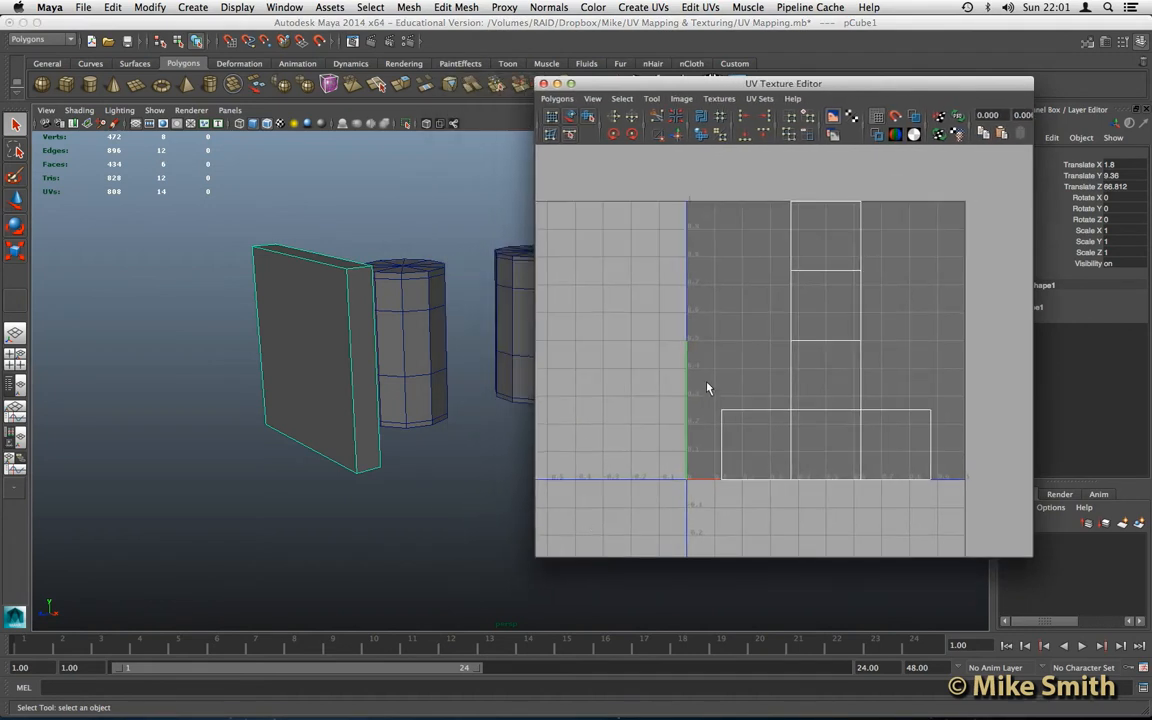
scroll(707, 383, up, 2)
alt+middle_drag(729, 368, 693, 377)
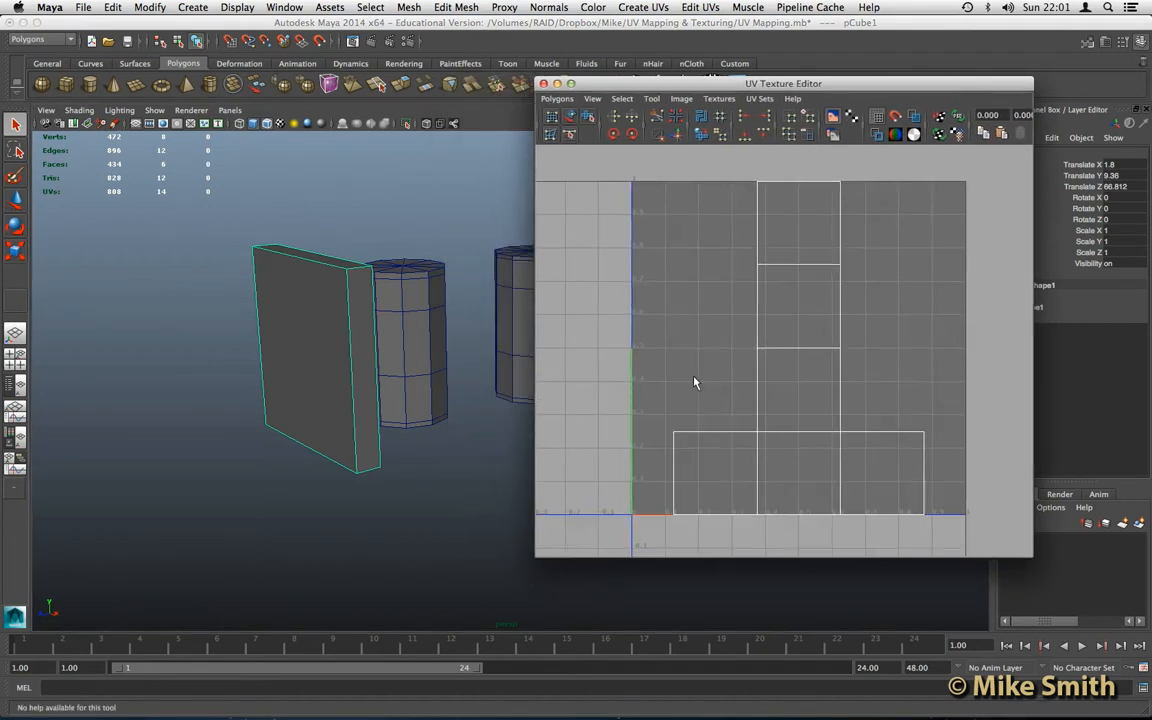
drag(700, 88, 750, 80)
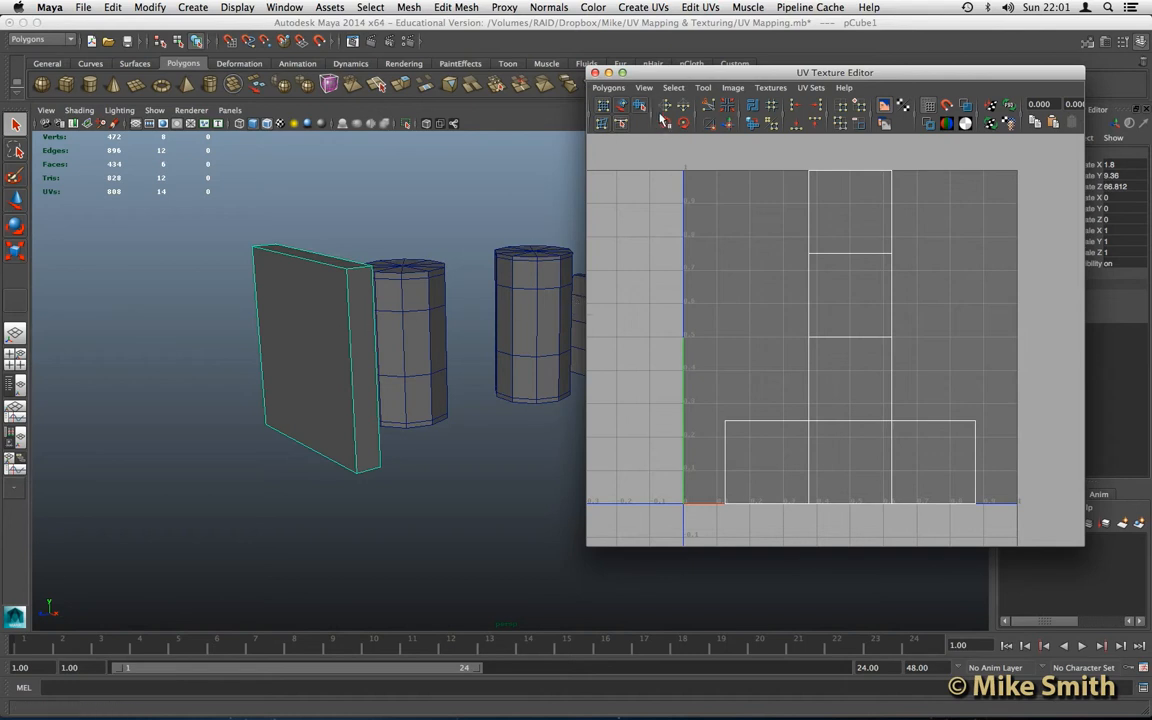
- Apply automatic mapping to the box to create new UVs from six projection planes
click(647, 9)
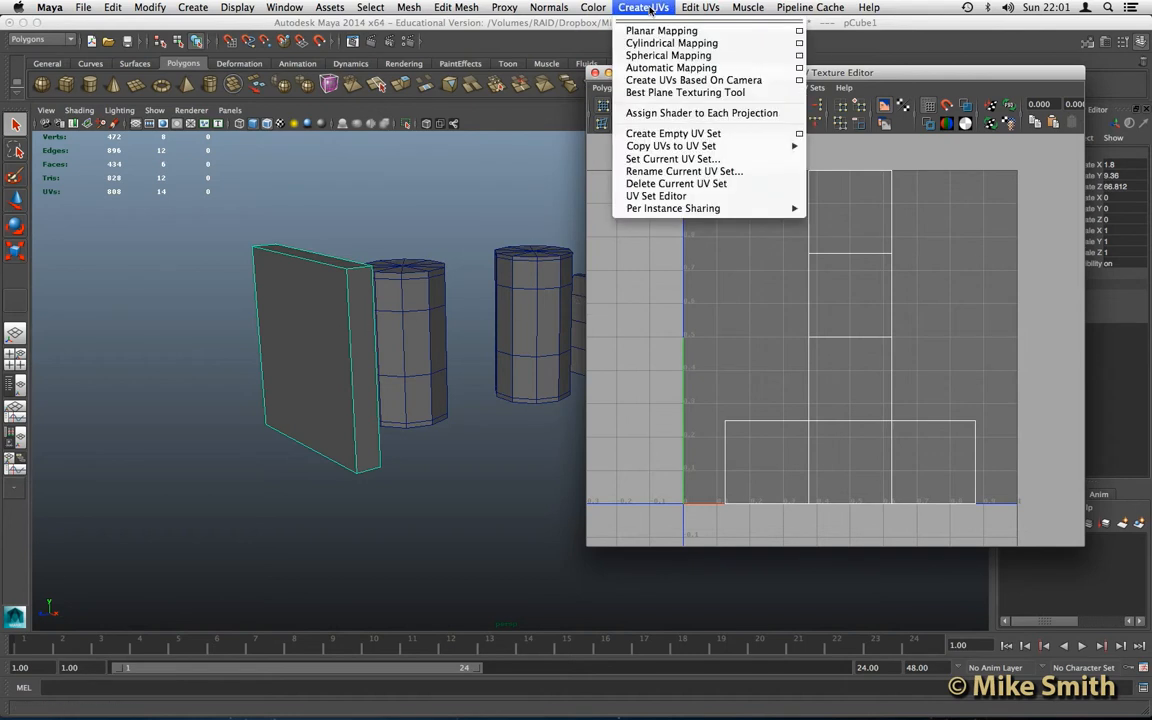
click(673, 68)
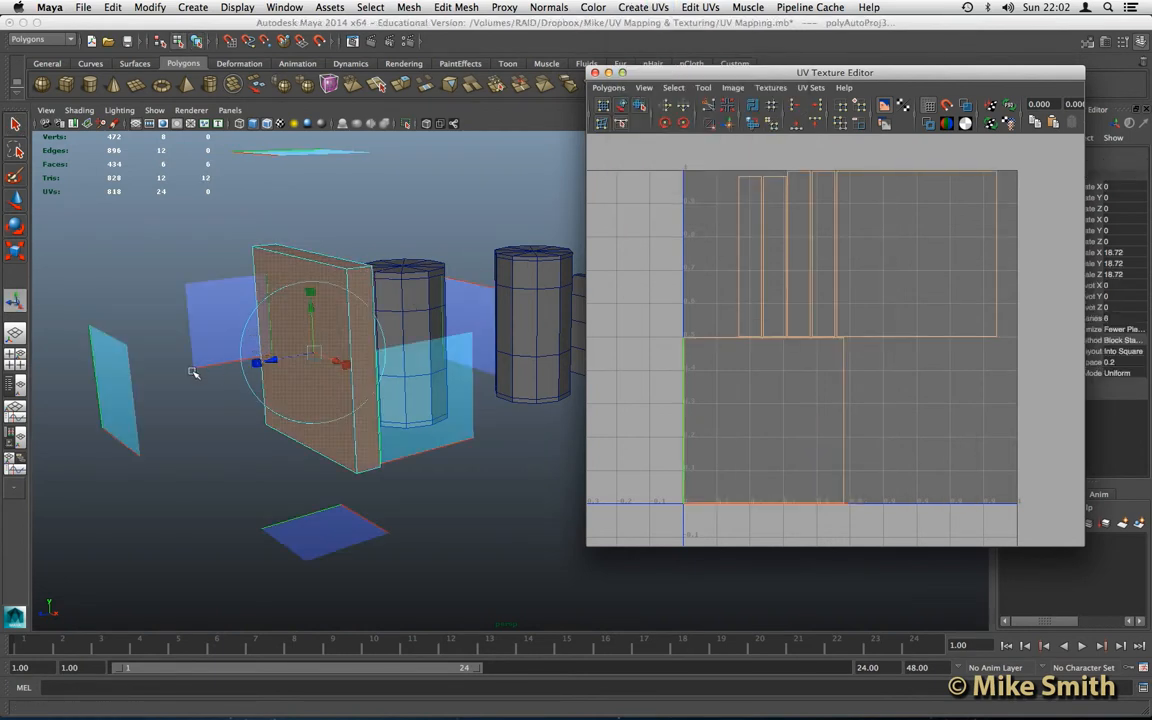
click(196, 373)
alt+drag(237, 390, 180, 402)
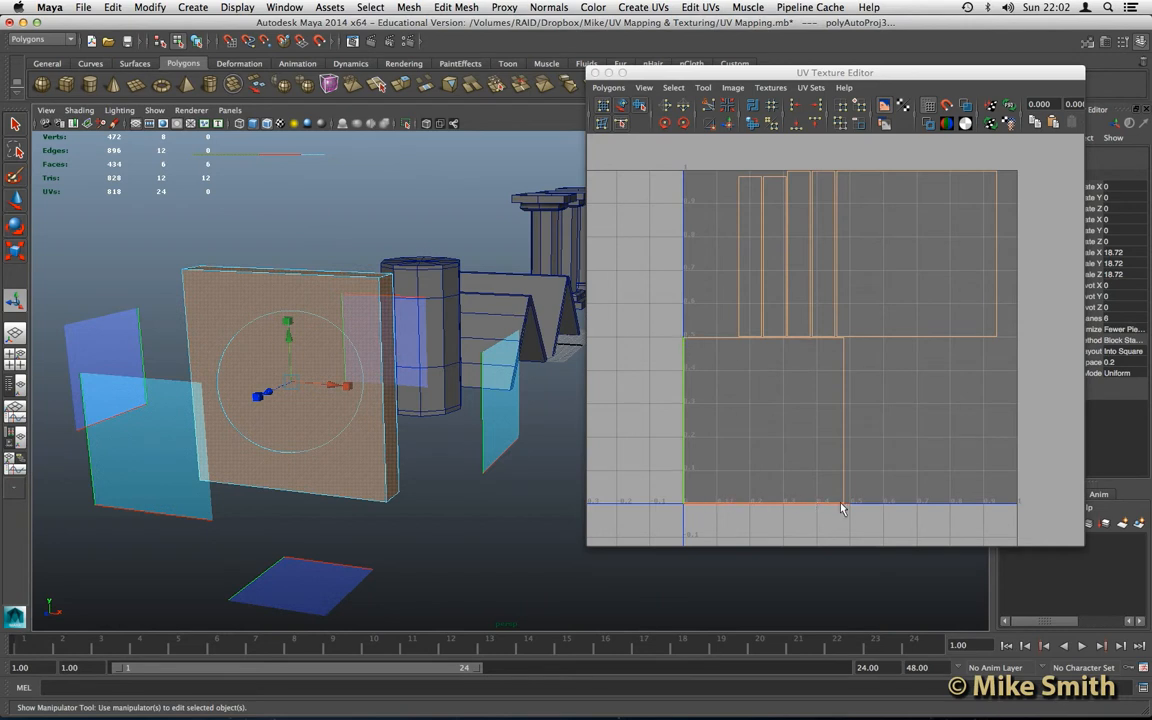
- Select the box's large front face and narrow side face in turn to match them to their UV shells
click(250, 298)
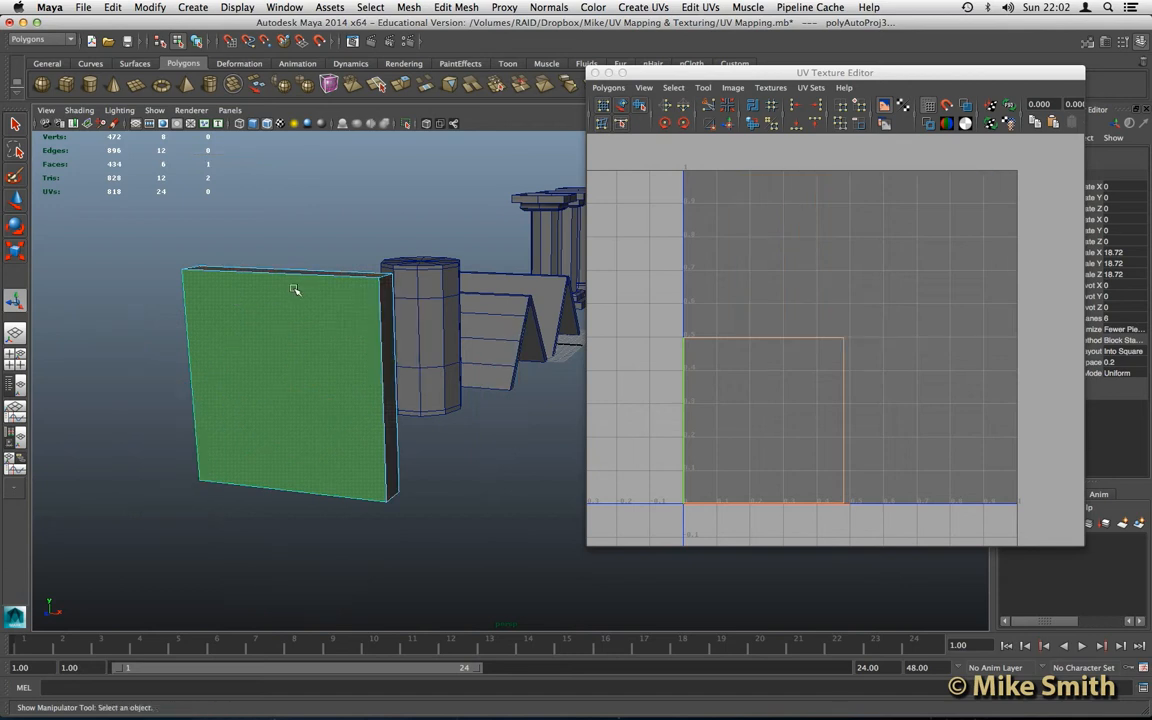
right_drag(245, 293, 279, 294)
click(279, 294)
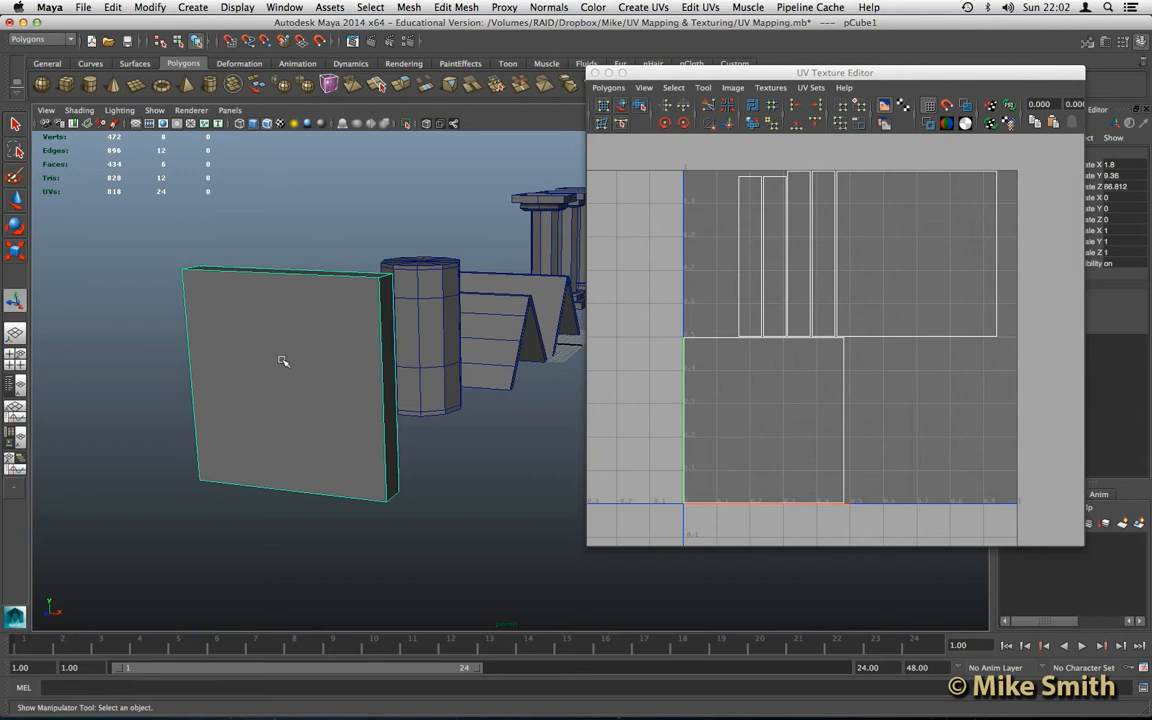
right_drag(283, 361, 278, 391)
click(386, 362)
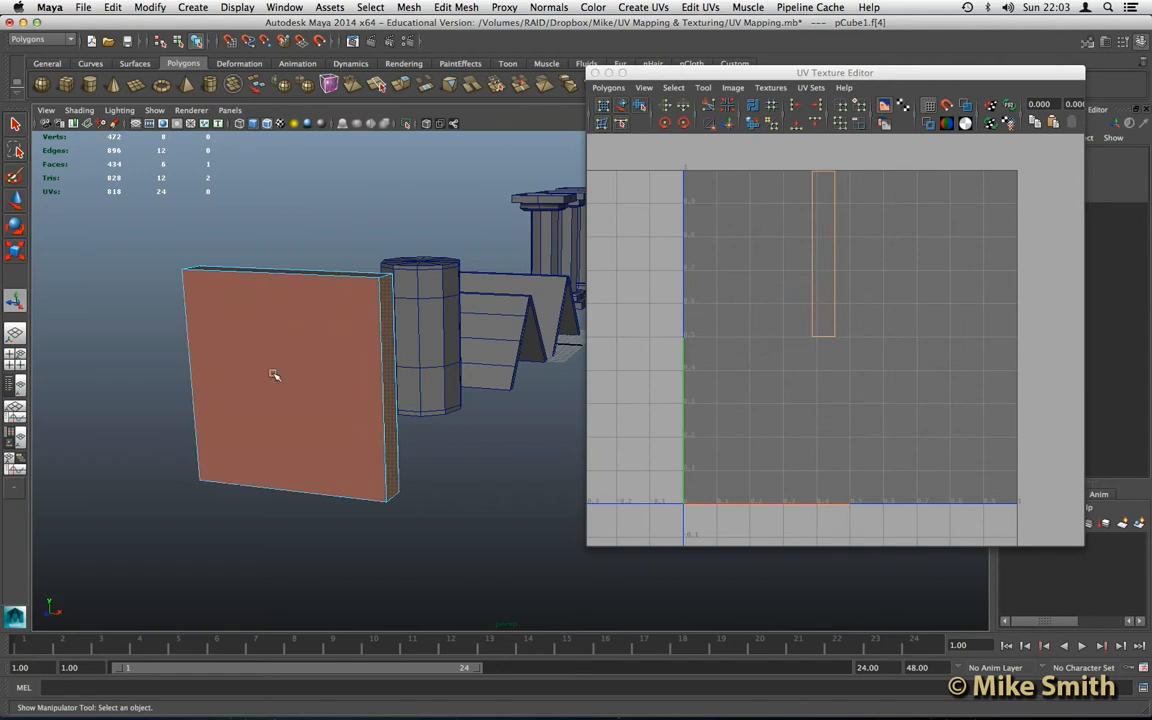
right_drag(275, 333, 337, 314)
click(300, 325)
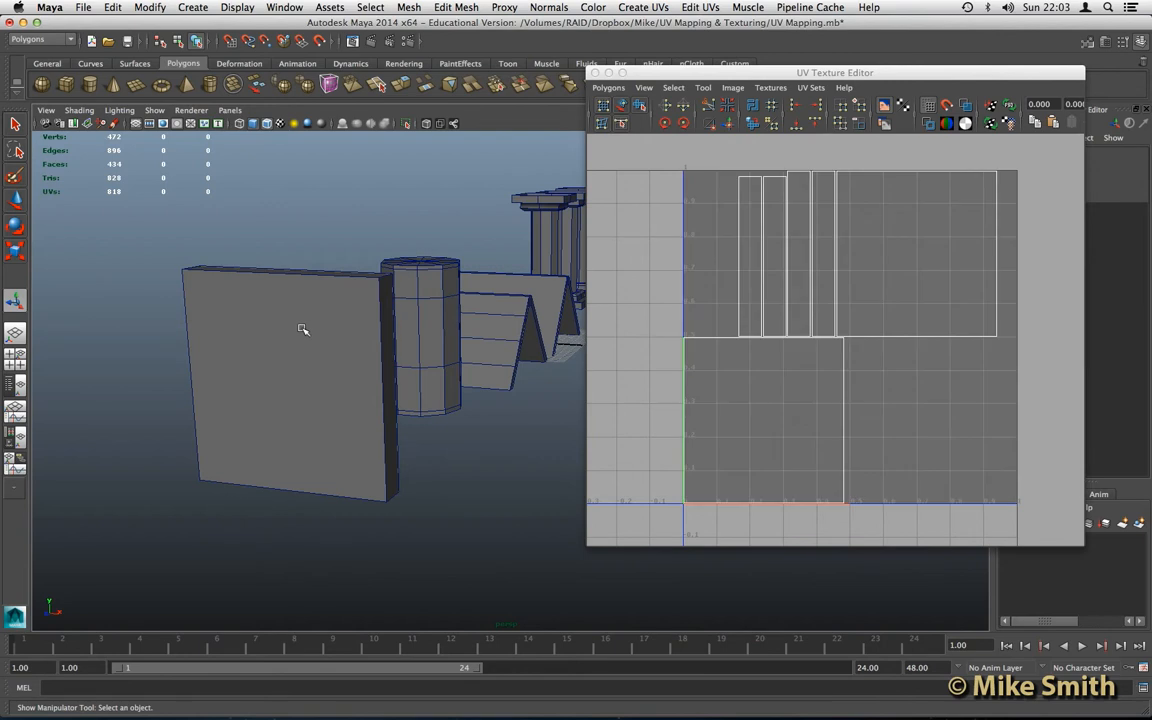
- Delete the narrow face on the underside of the box
mouse_move(359, 330)
alt+mouse_down()
mouse_move(260, 329)
mouse_move(347, 334)
alt+mouse_up()
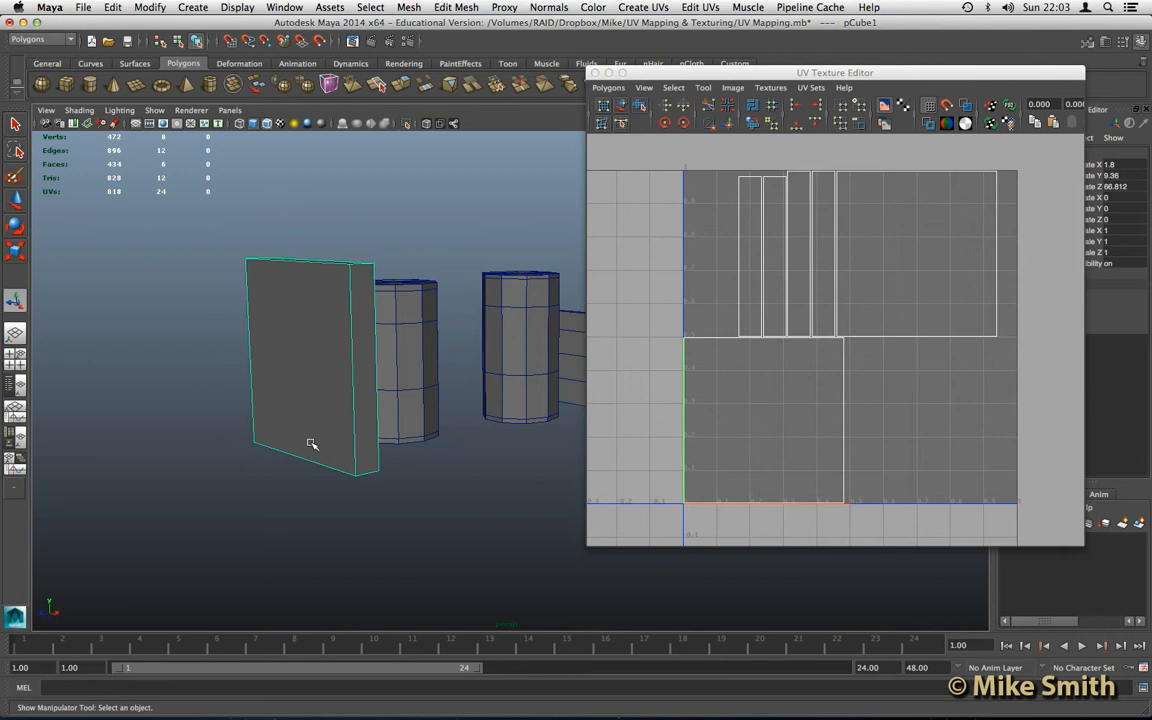
alt+drag(311, 442, 313, 443)
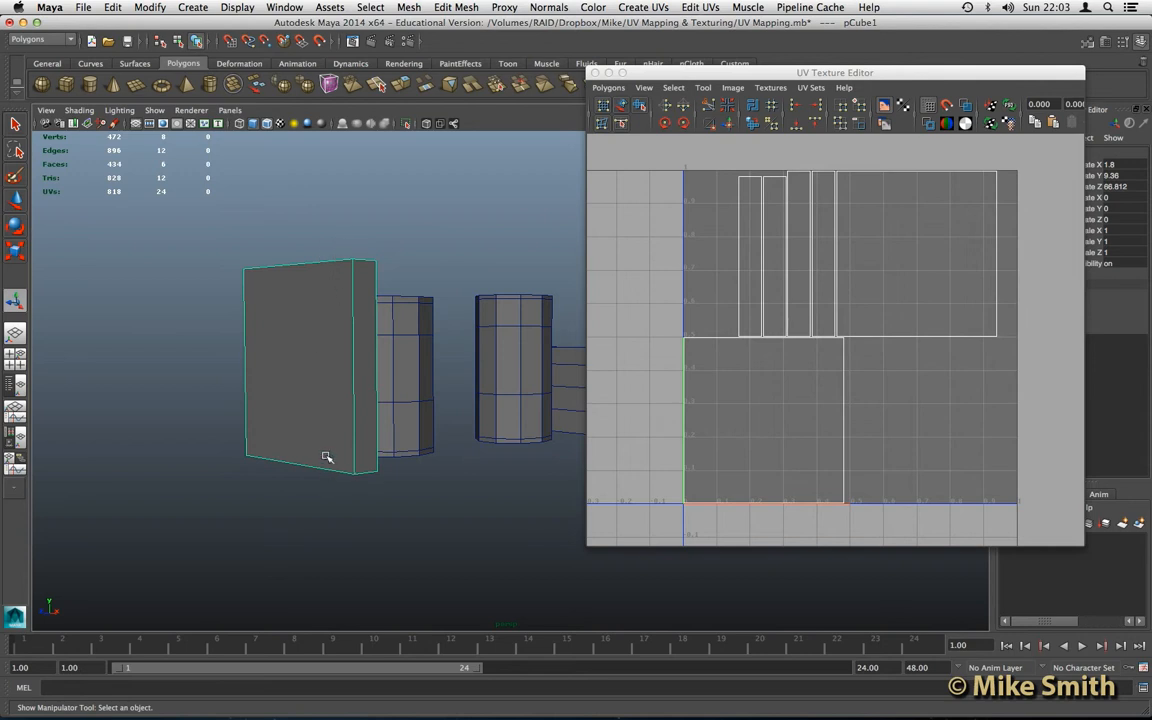
alt+drag(329, 422, 329, 458)
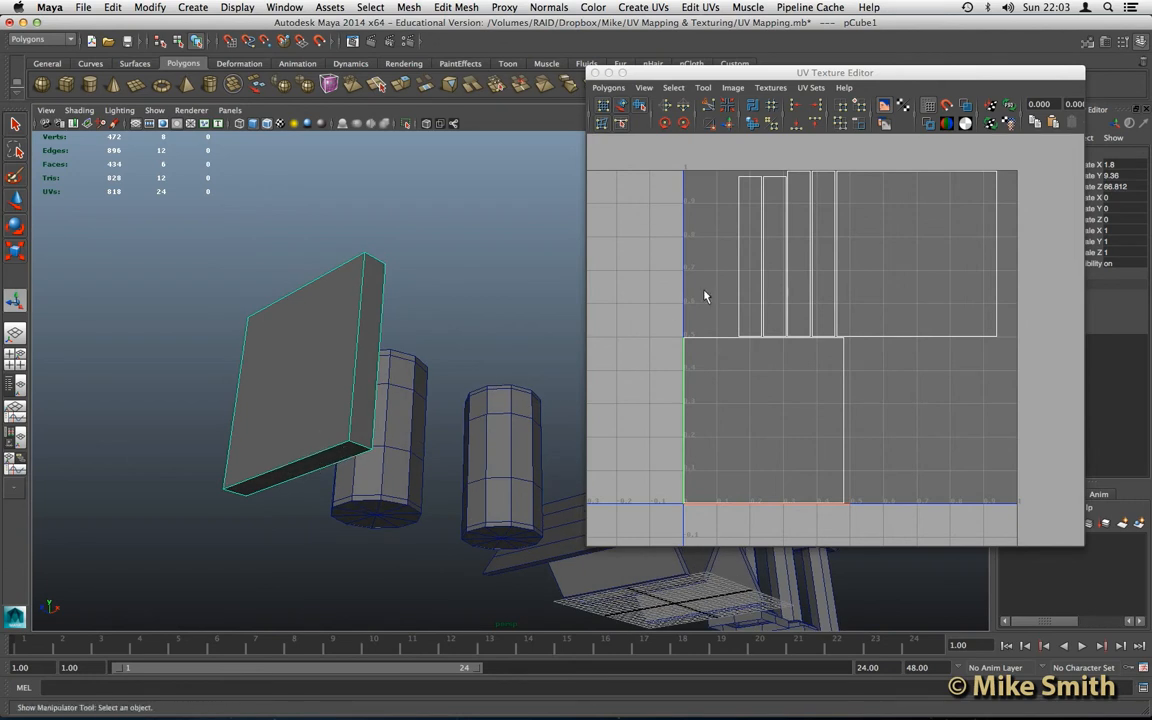
right_click(297, 444)
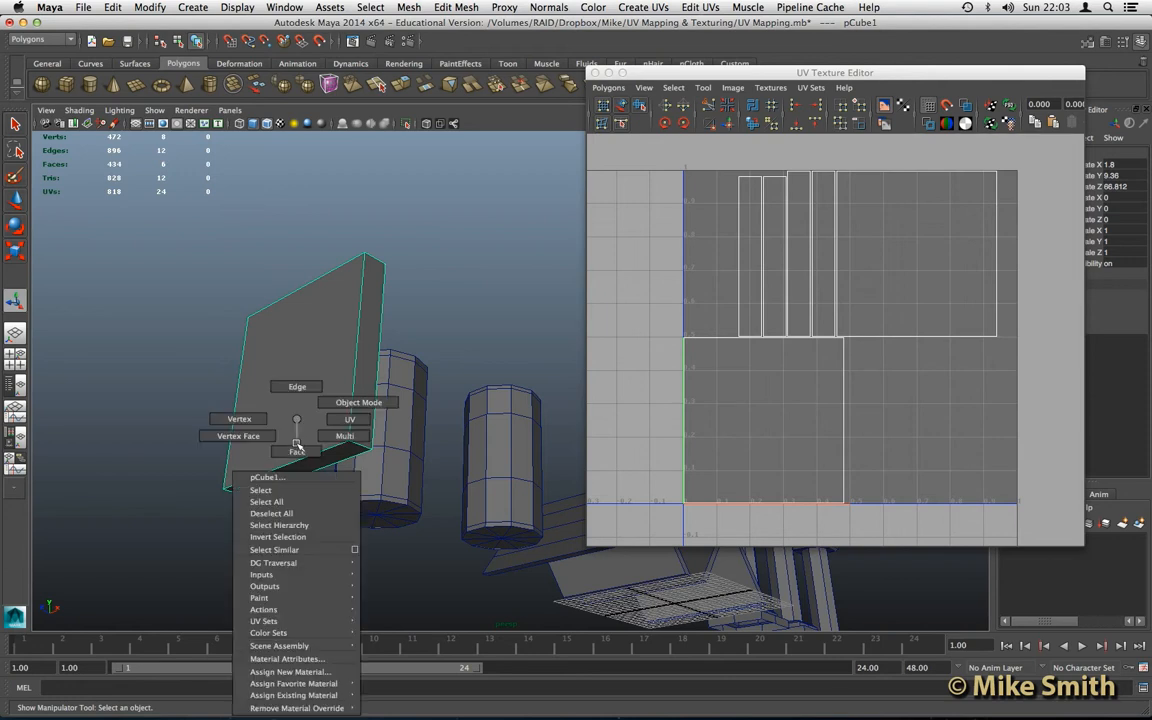
click(297, 451)
click(311, 467)
click(311, 467)
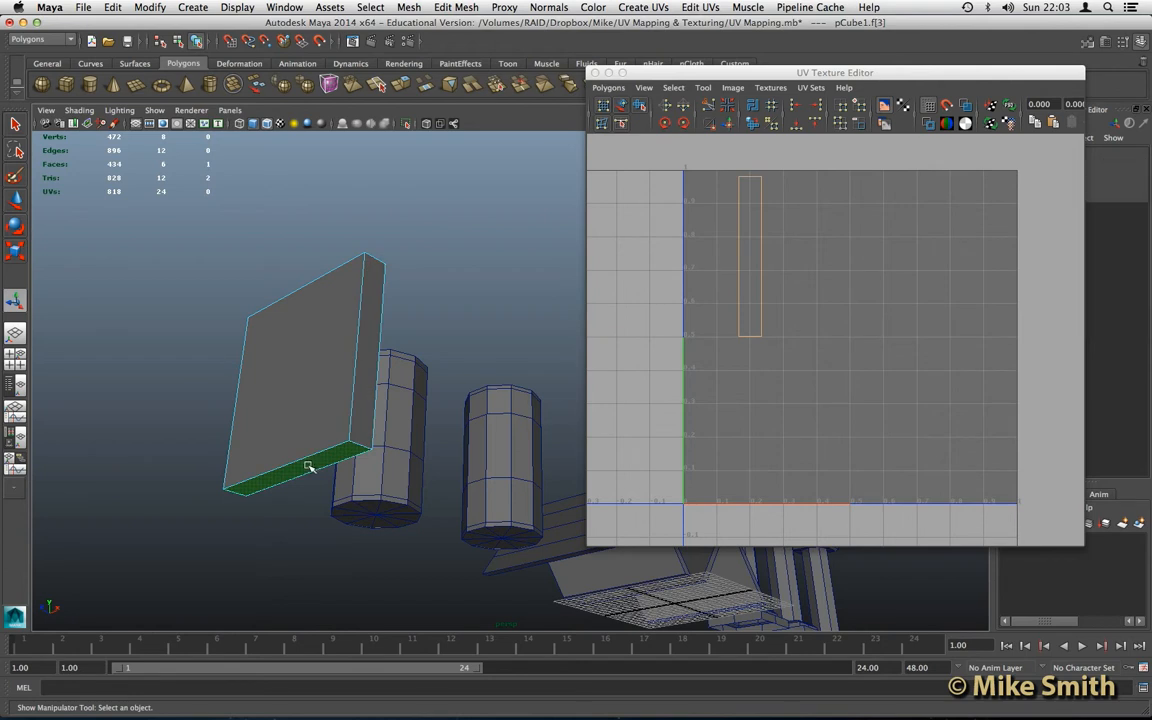
key(Delete)
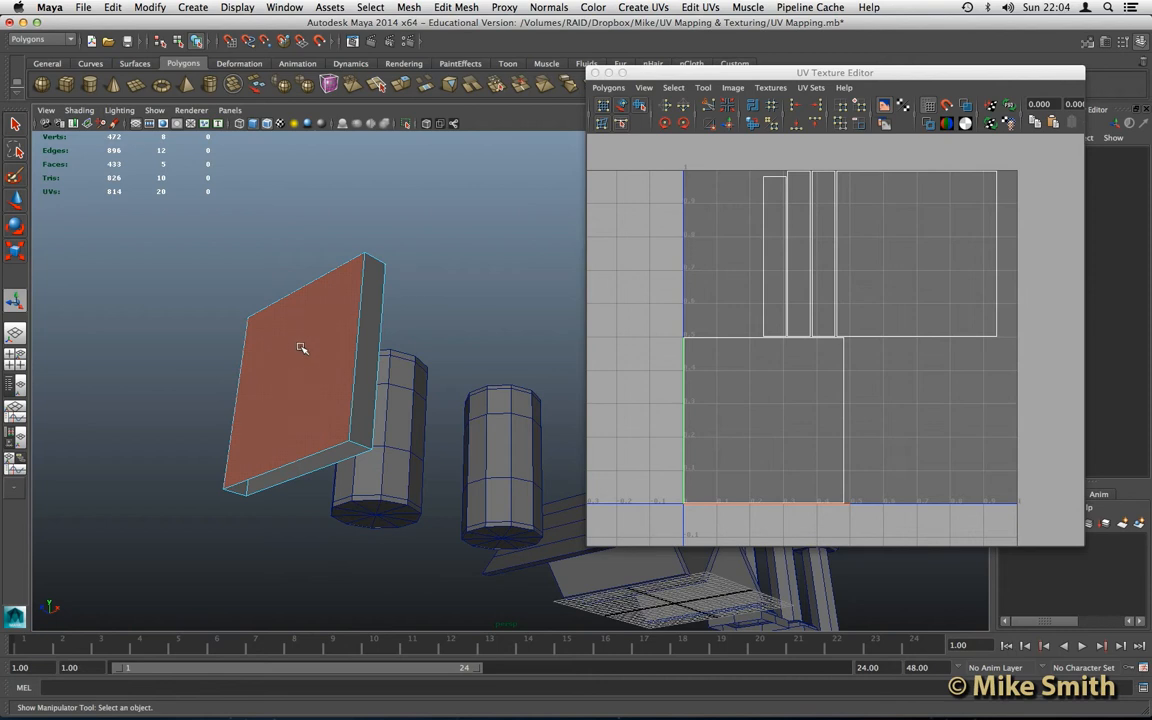
- Switch the UV editor to UV component selection and select the upper corner UV of the shortest narrow shell
alt+drag(291, 368, 334, 479)
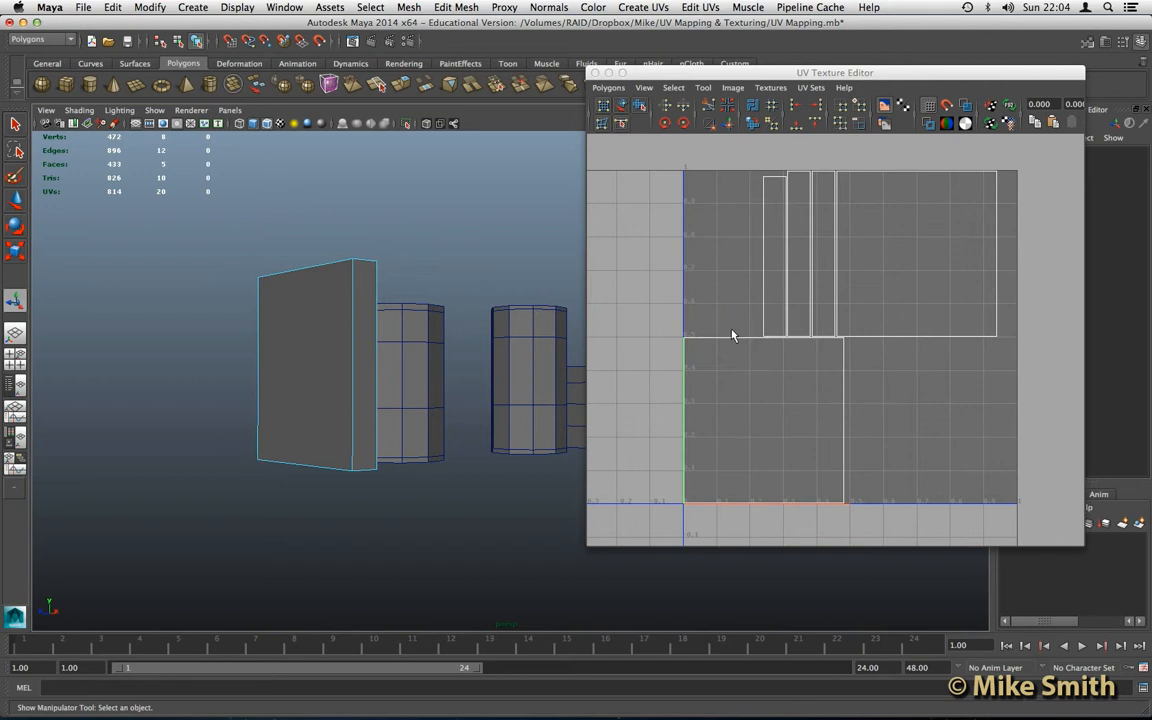
right_click(812, 222)
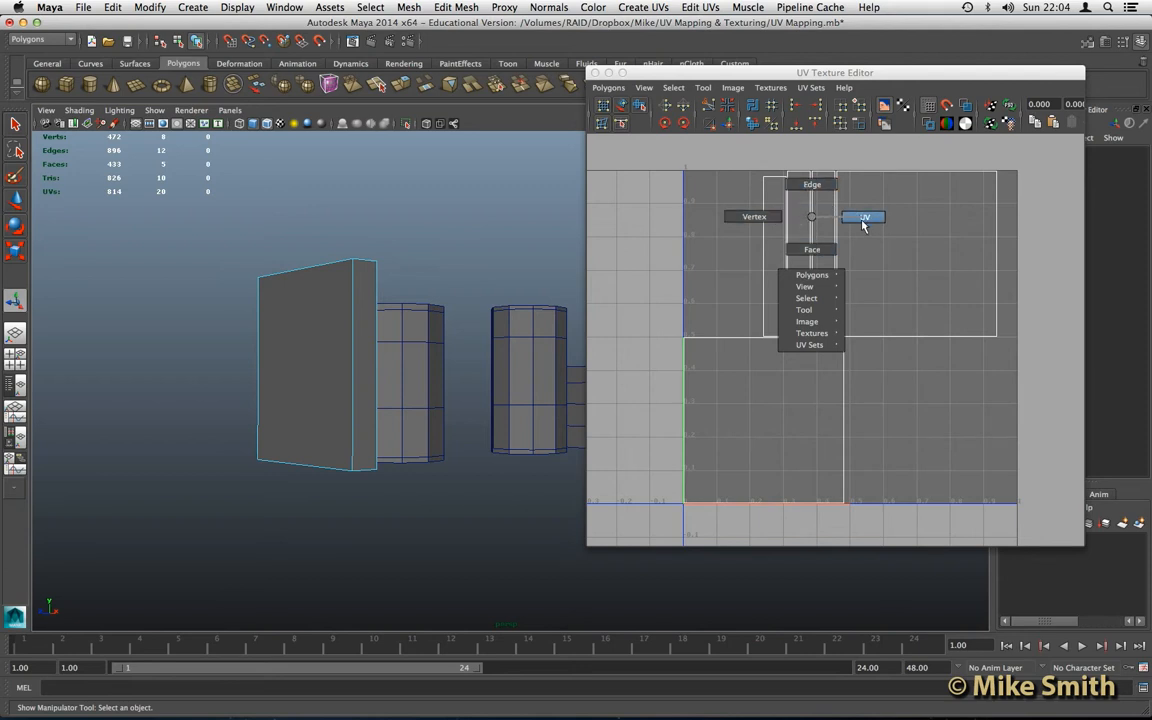
right_drag(865, 220, 865, 220)
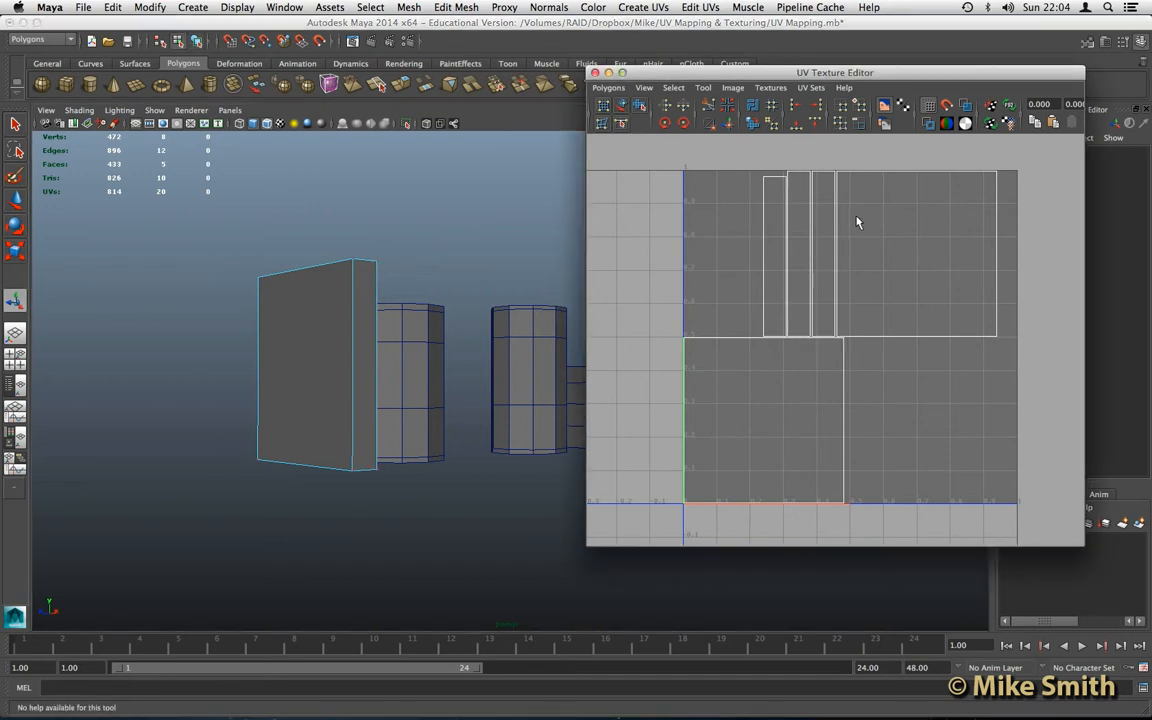
click(765, 181)
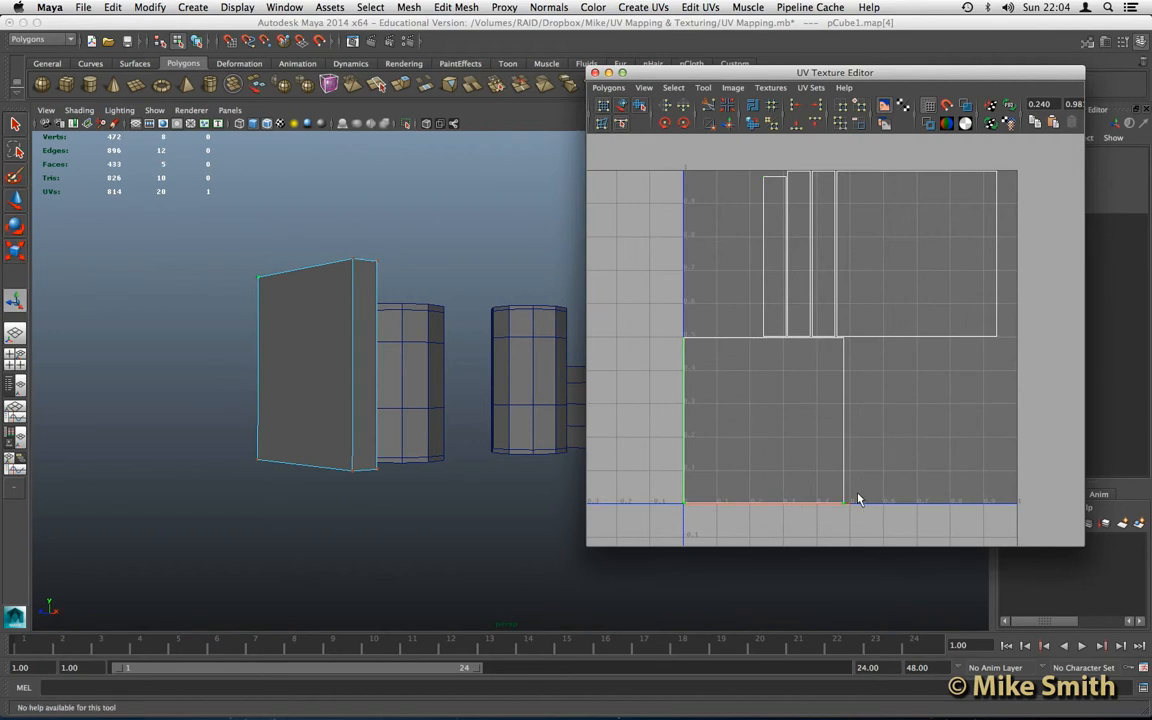
- Select all four corner UVs of the large lower shell and move the shell slightly up within the UV layout
click(703, 394)
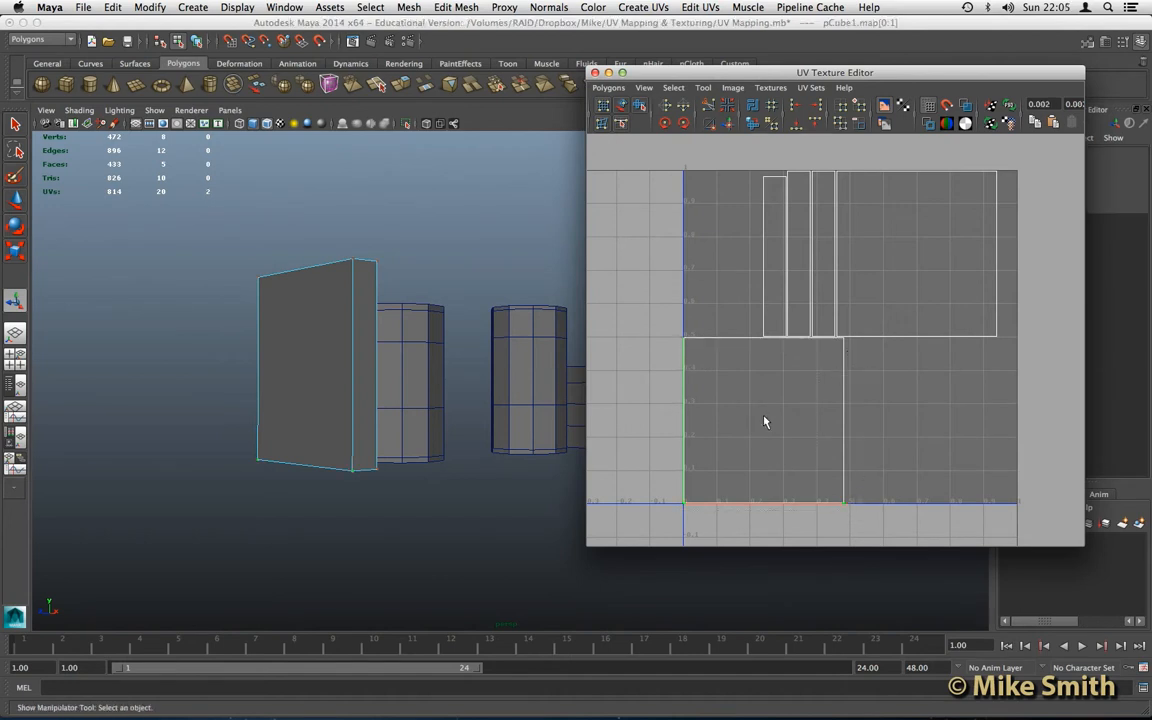
scroll(764, 421, up, 3)
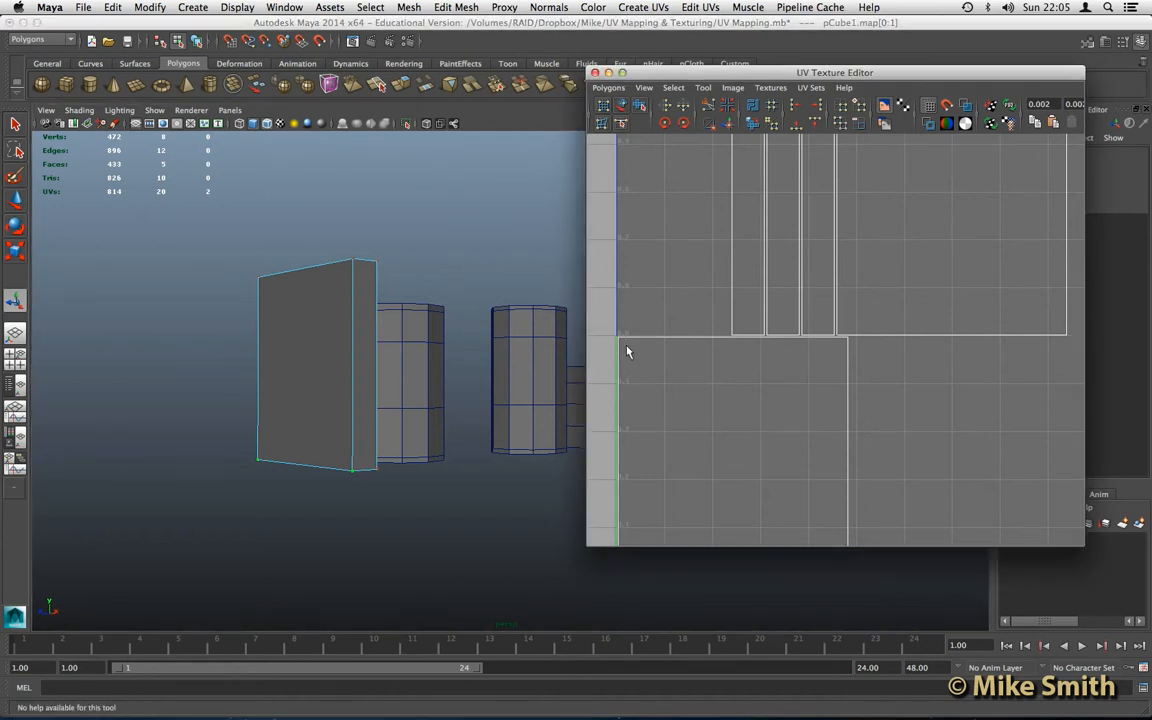
shift+click(619, 339)
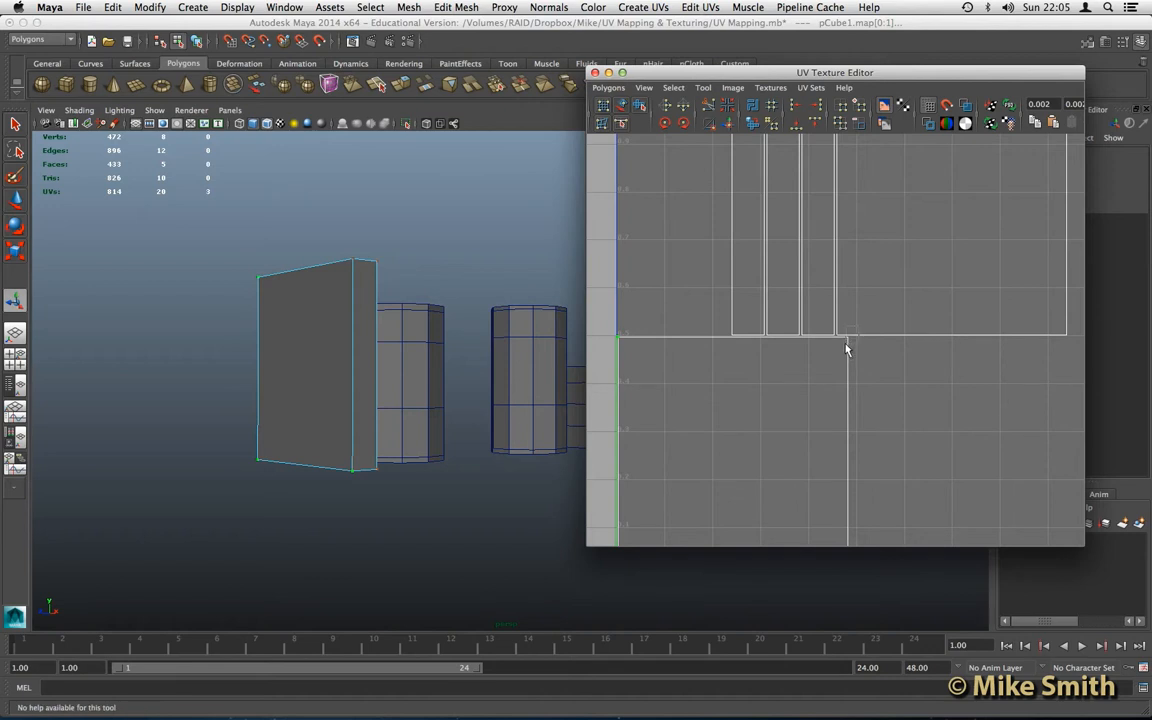
scroll(821, 388, down, 3)
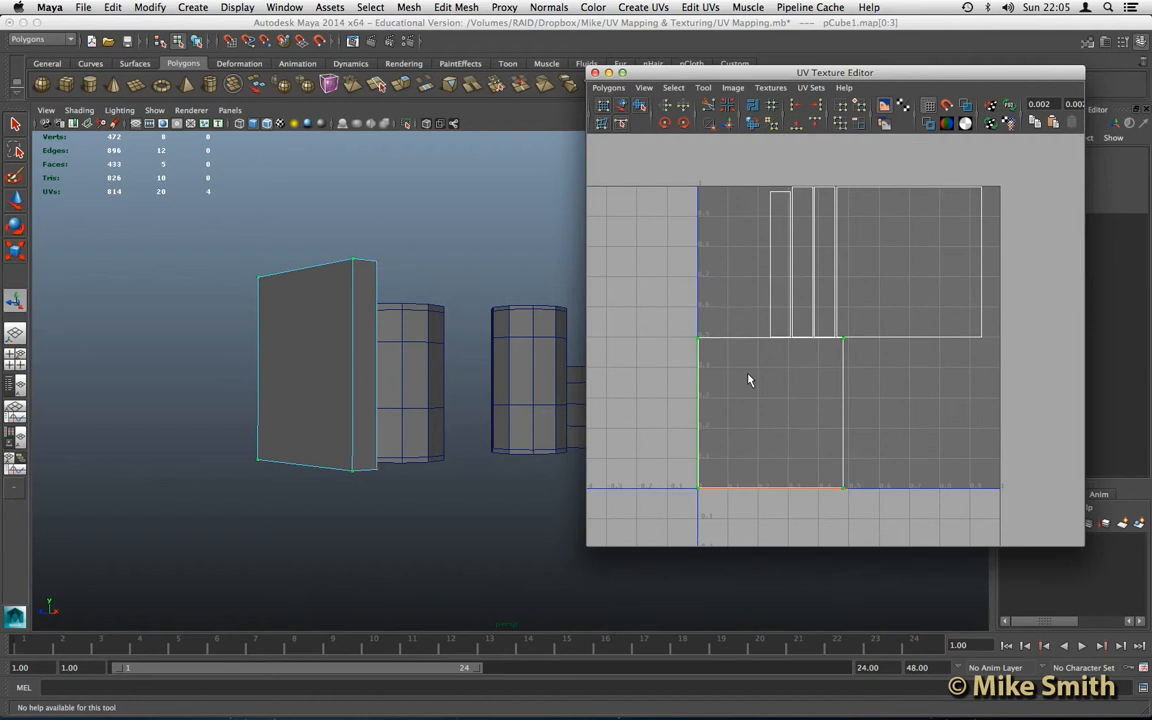
click(16, 203)
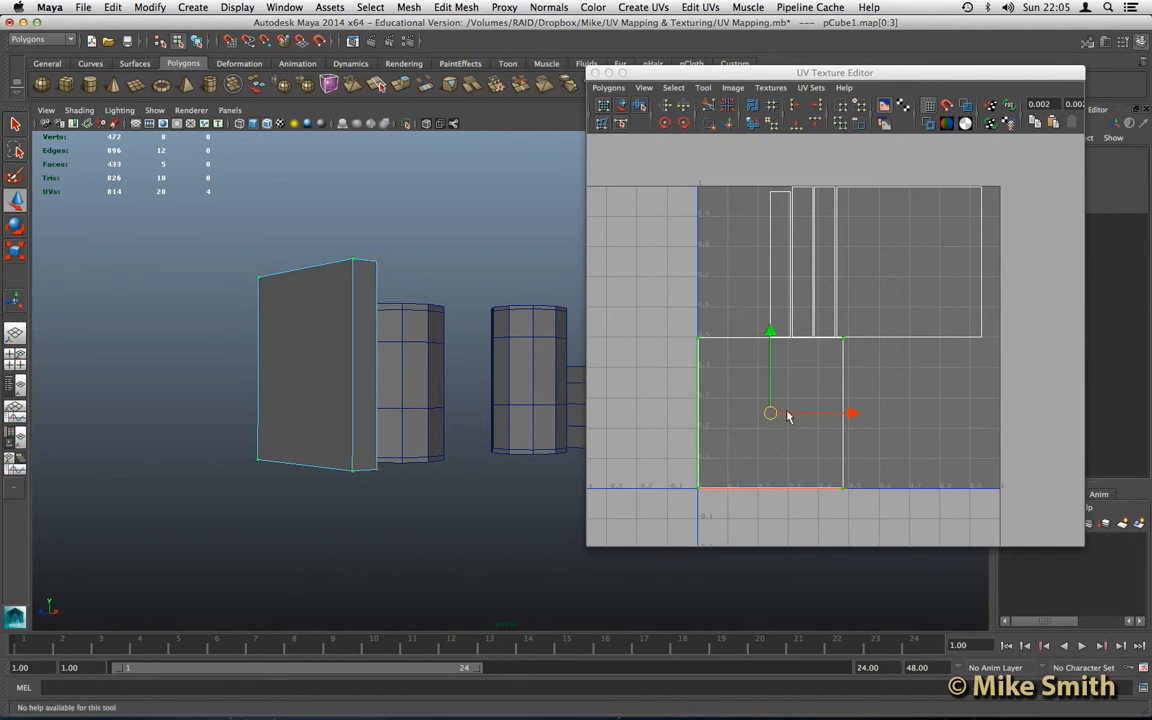
middle_drag(828, 404, 767, 407)
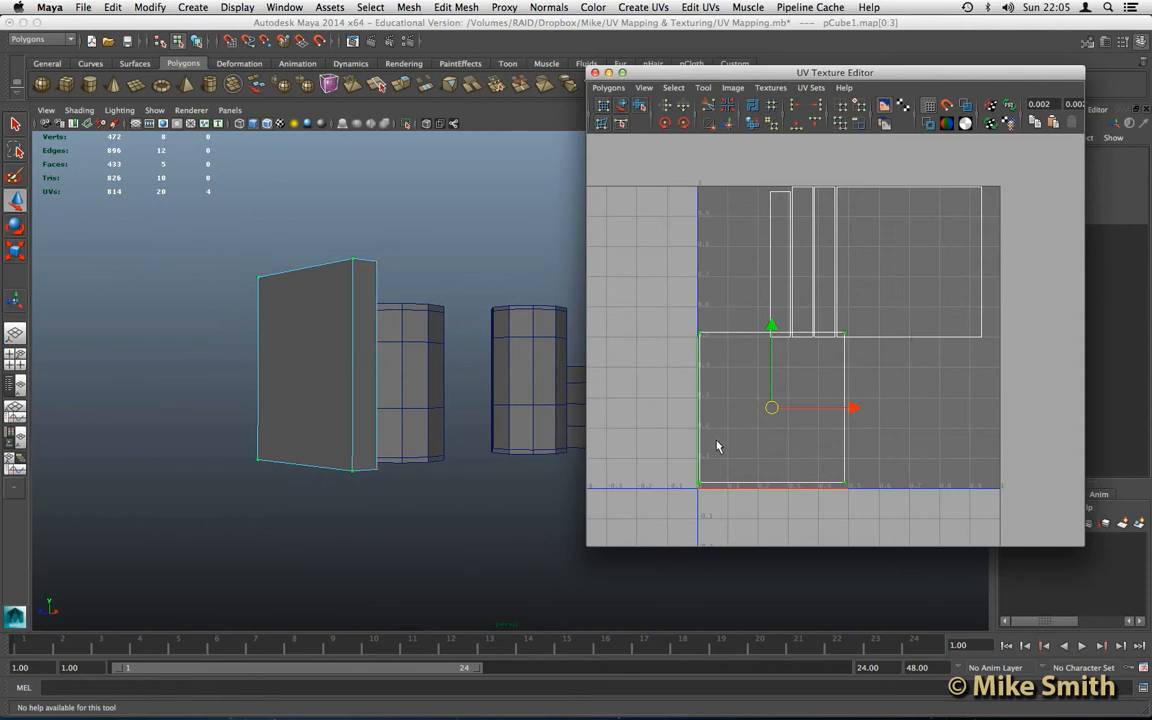
- Move and sew the UVs along the vertical edge shared by the box's large front face and visible narrow side
click(312, 347)
alt+drag(314, 352, 319, 337)
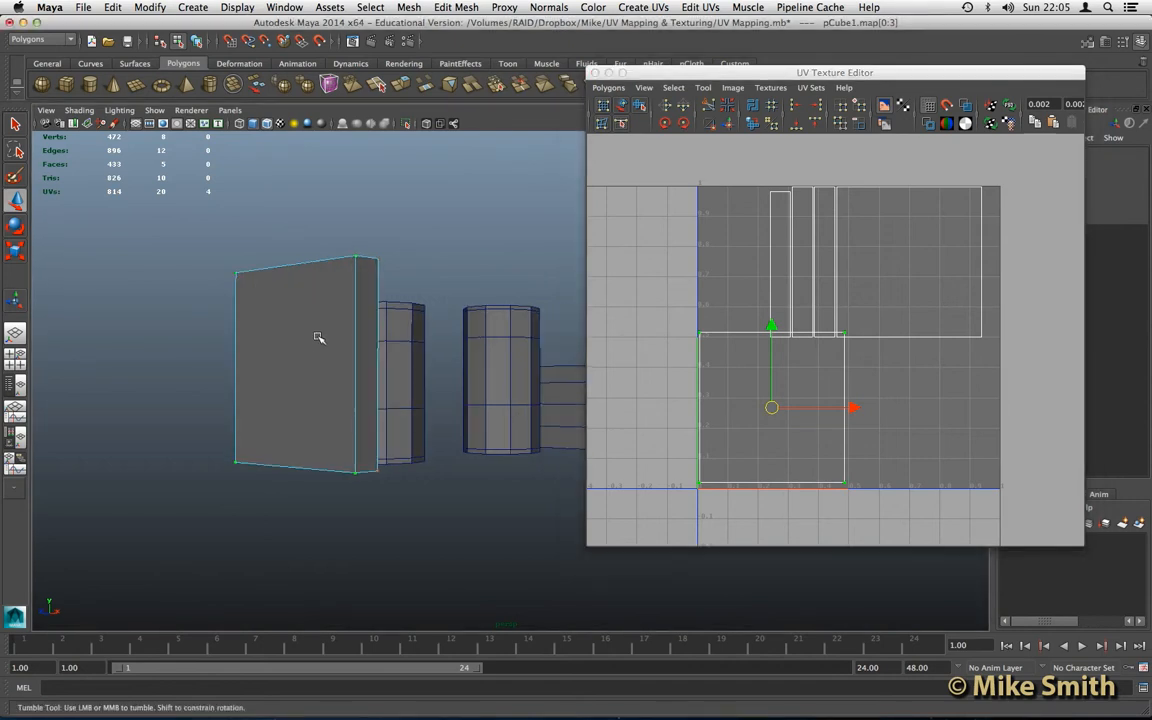
mouse_move(323, 334)
right_down()
mouse_move(320, 298)
mouse_move(320, 318)
right_up()
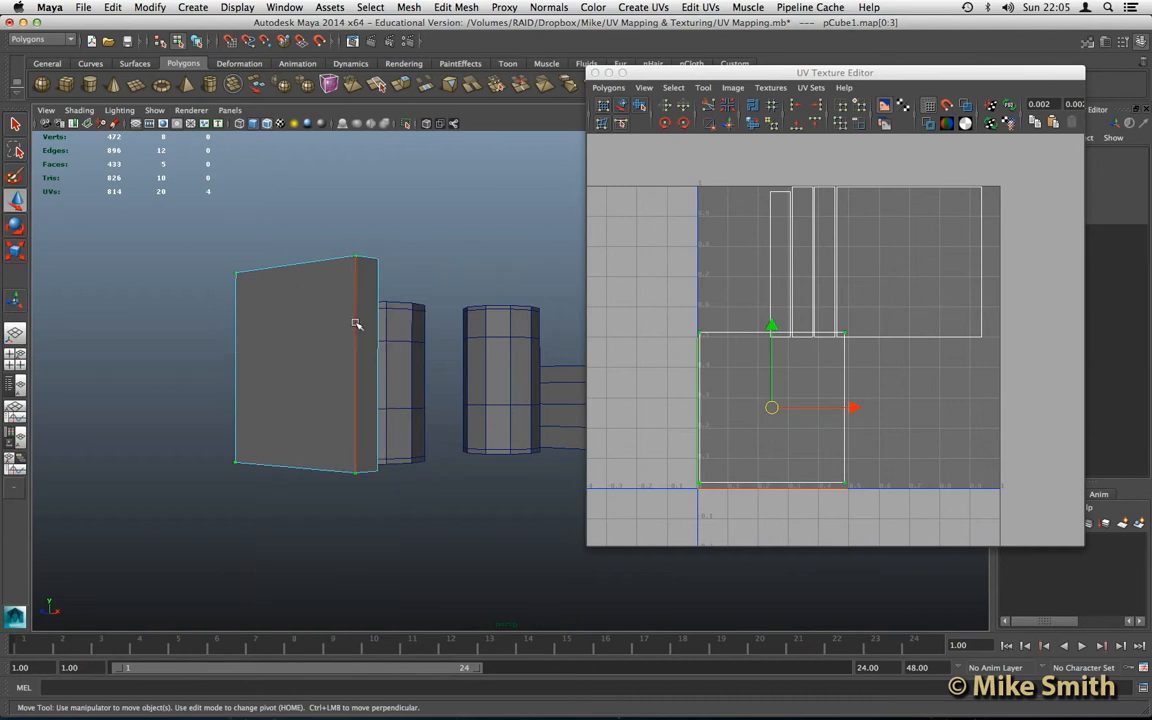
click(357, 339)
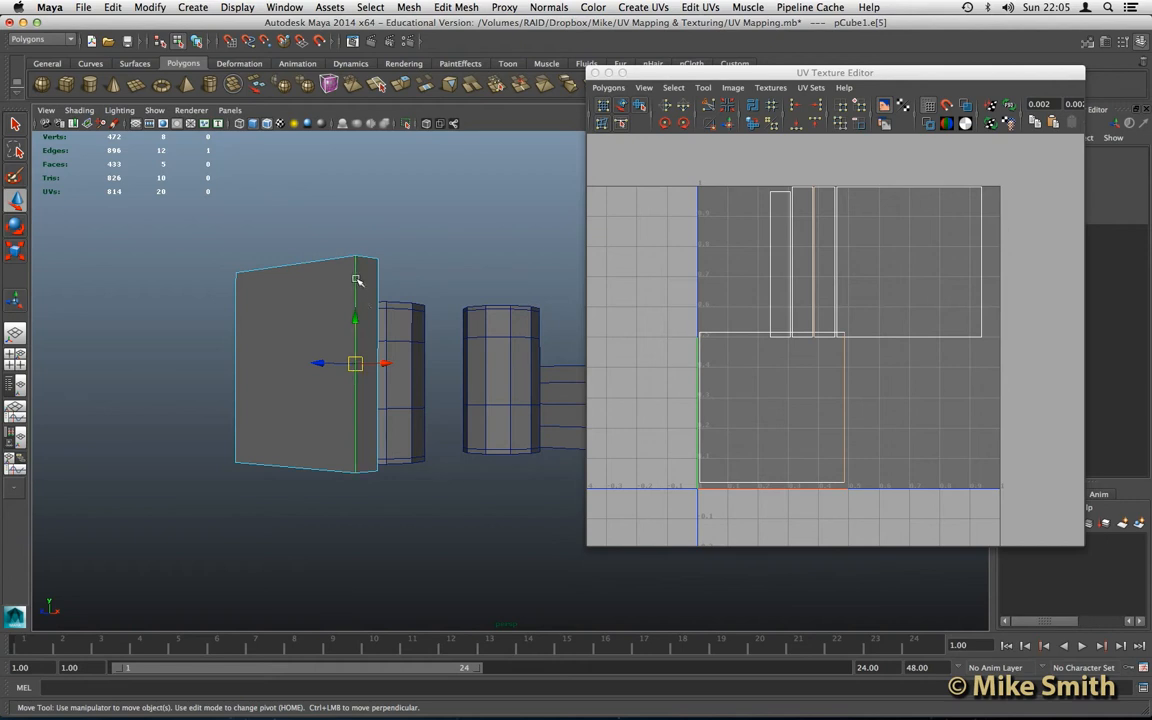
click(384, 363)
scroll(826, 385, up, 2)
alt+middle_drag(823, 375, 808, 376)
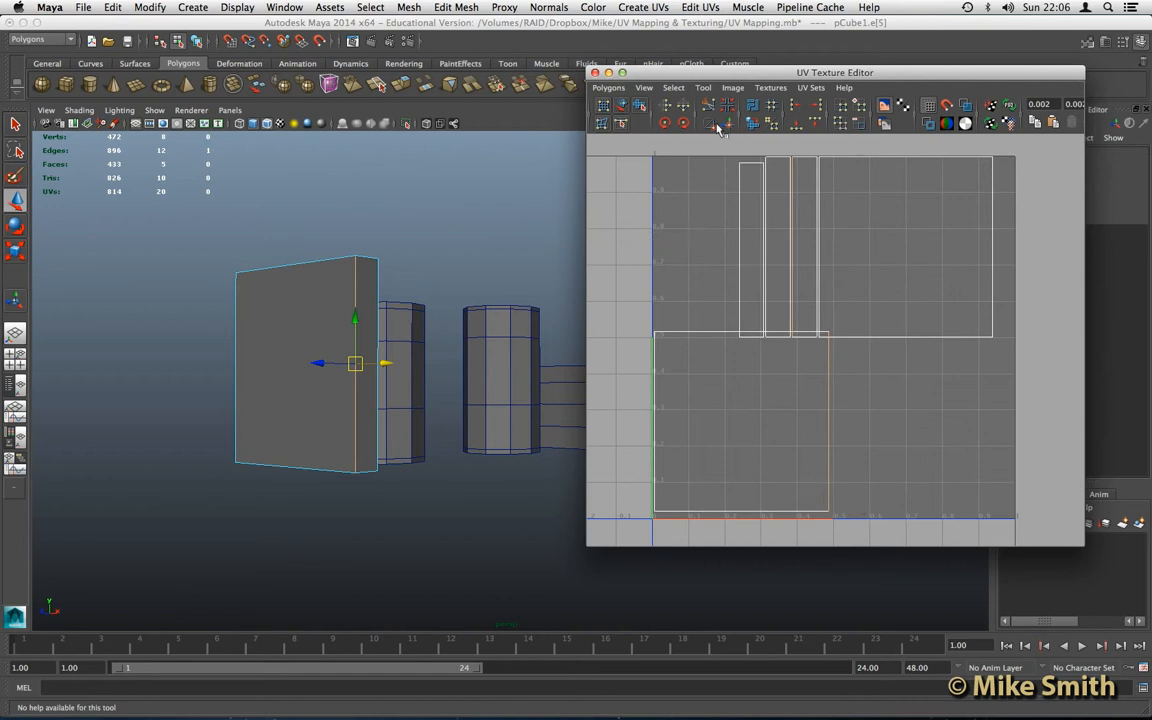
click(610, 88)
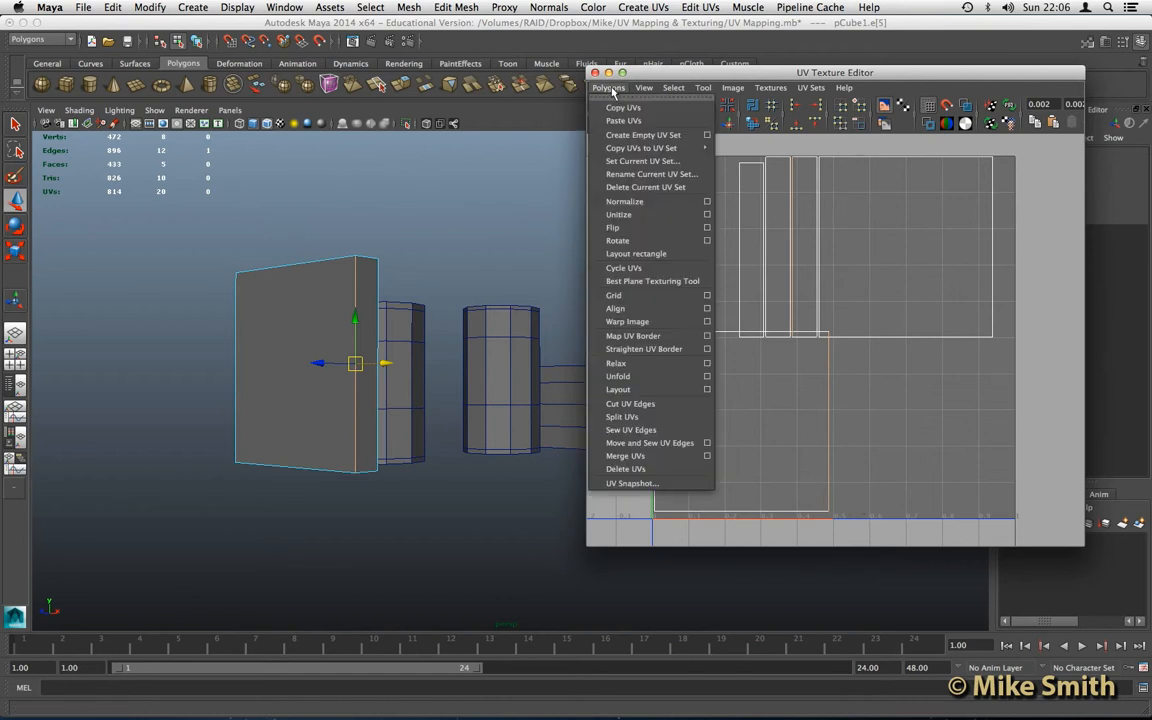
click(655, 443)
click(620, 389)
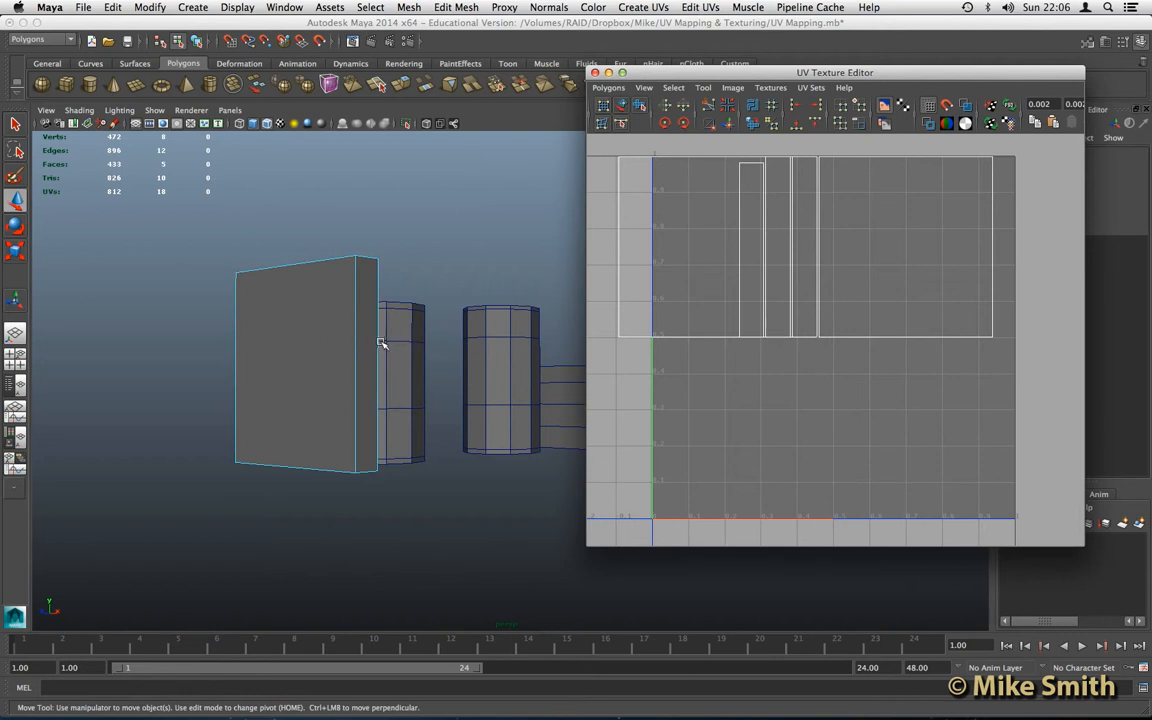
- Move and sew the UVs along the rear vertical edge of the visible narrow side, attaching the back face's shell
click(338, 335)
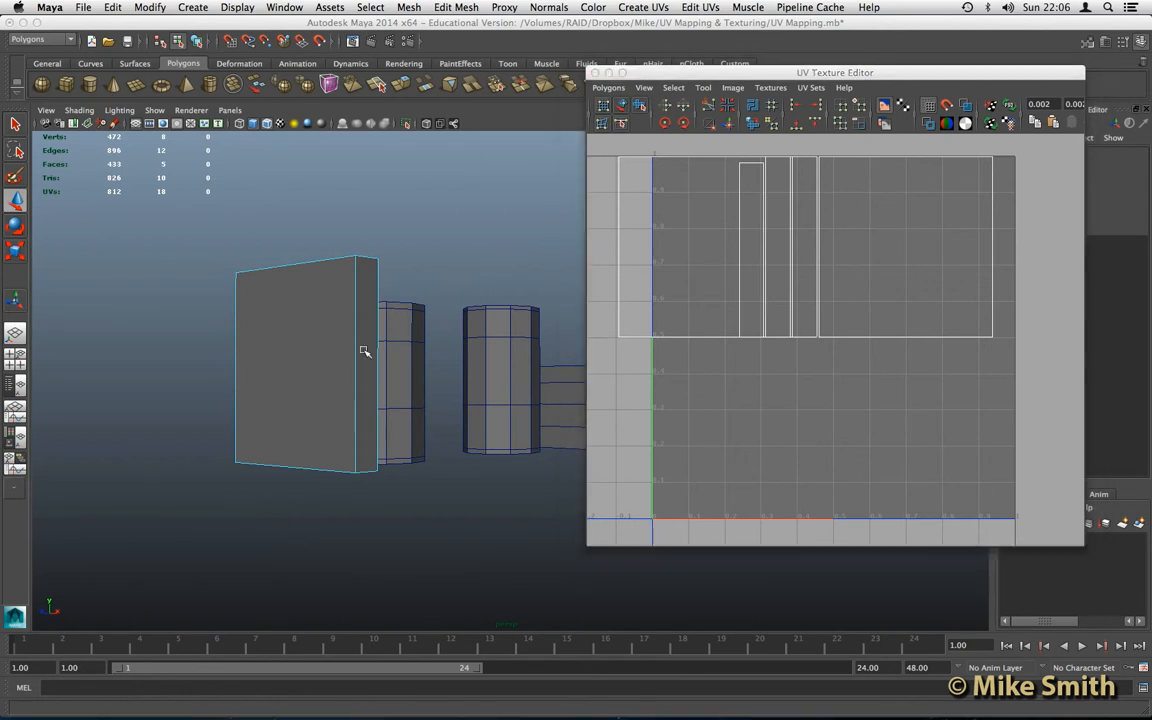
click(379, 345)
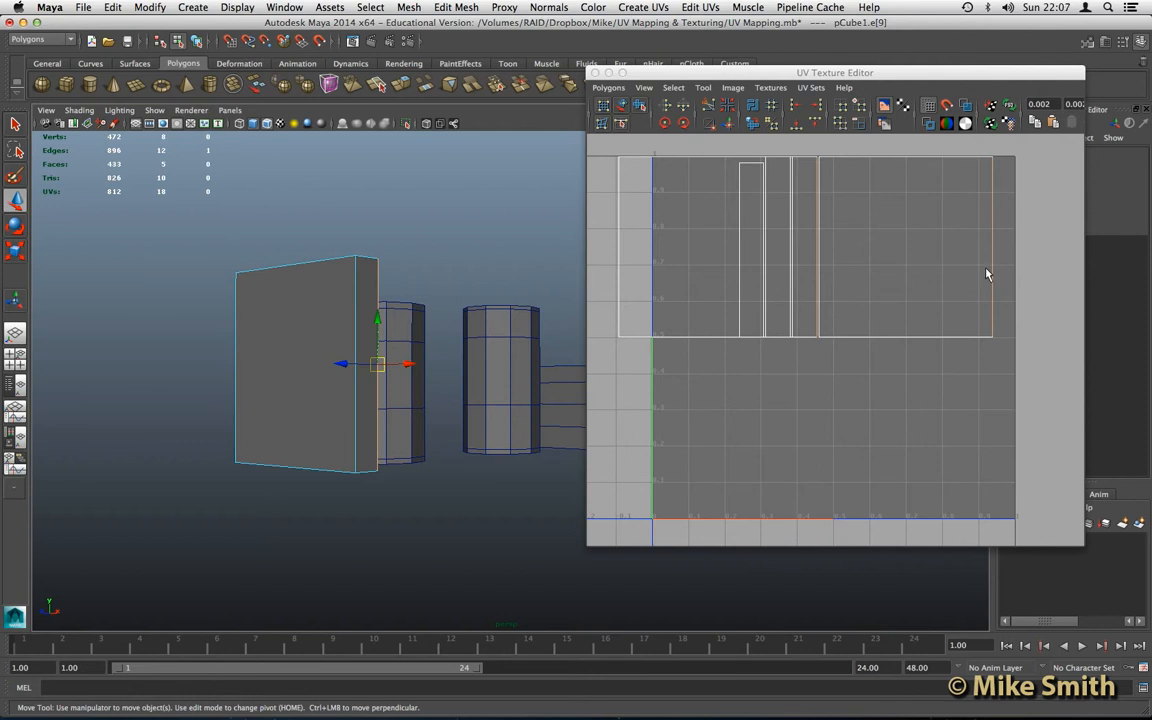
click(608, 87)
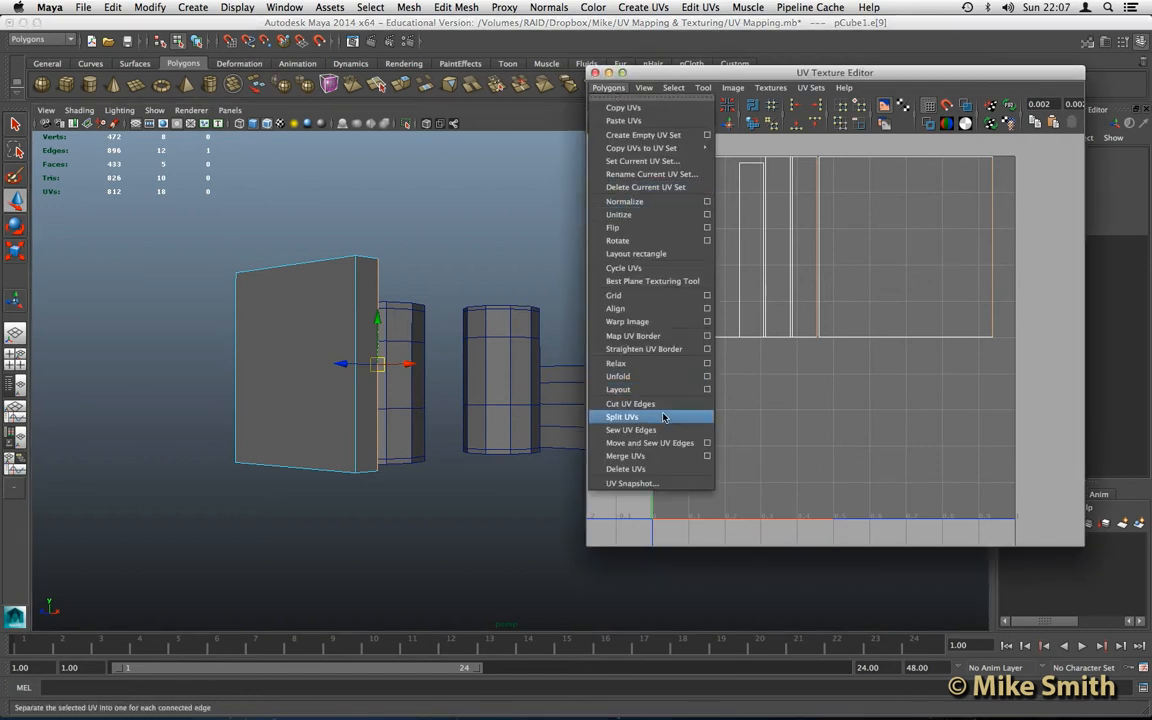
click(660, 446)
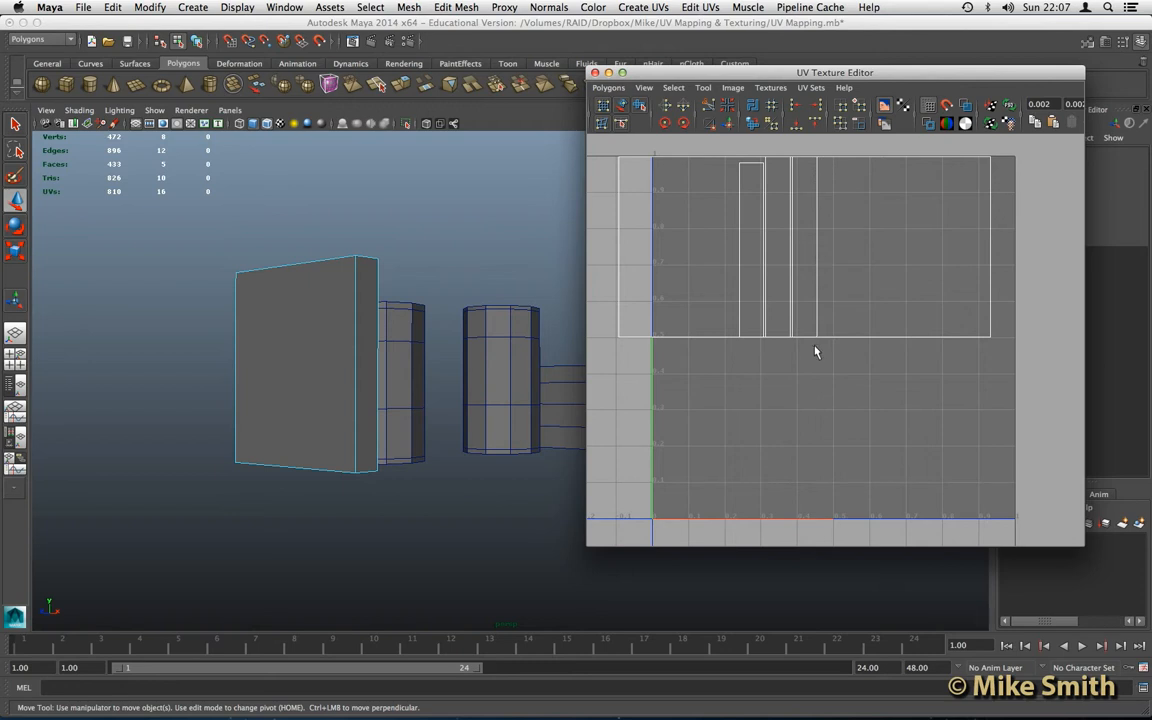
- Move and sew the UVs along the front face's far vertical edge to attach the other narrow side's shell
click(235, 356)
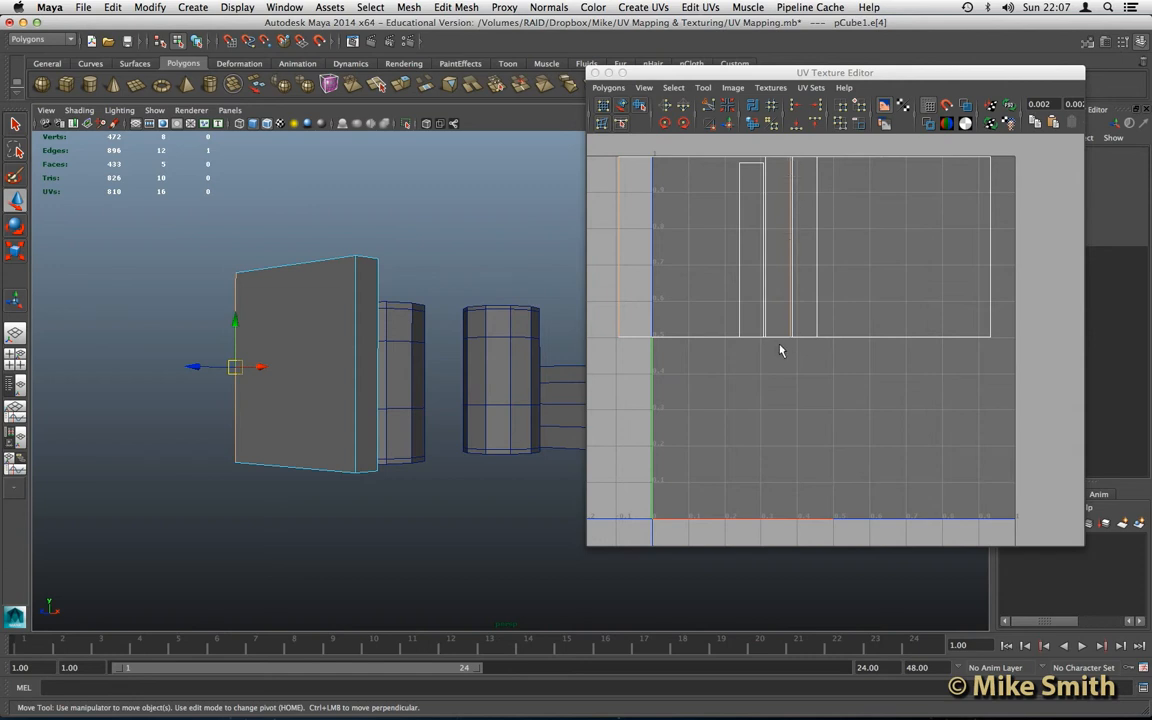
click(608, 87)
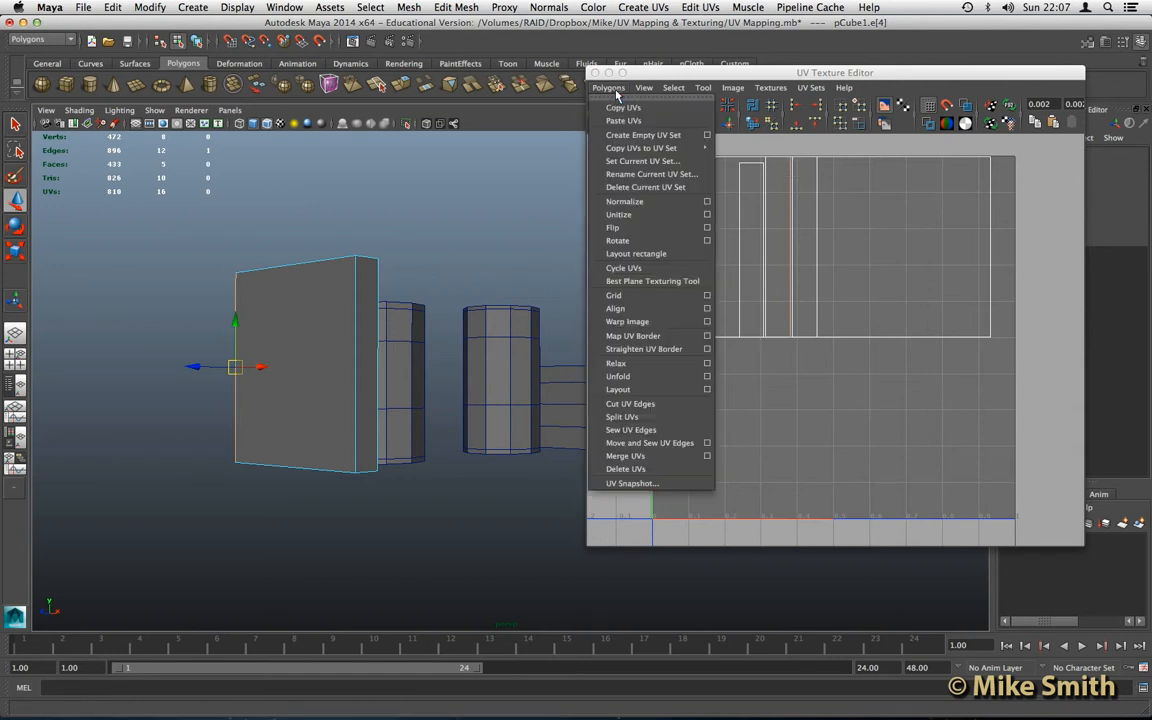
click(658, 444)
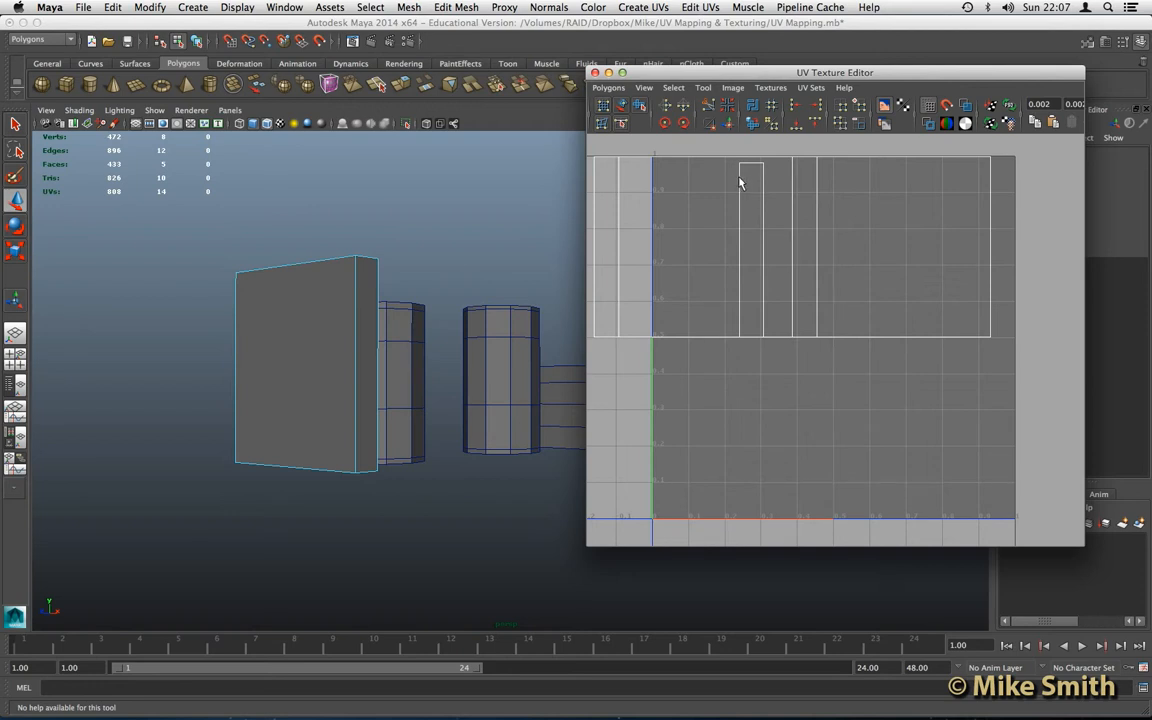
- Move the top face's separate narrow shell below the joined strip and rotate it 90 degrees clockwise so it lies horizontally
right_drag(741, 182, 751, 177)
drag(773, 293, 766, 352)
key(w)
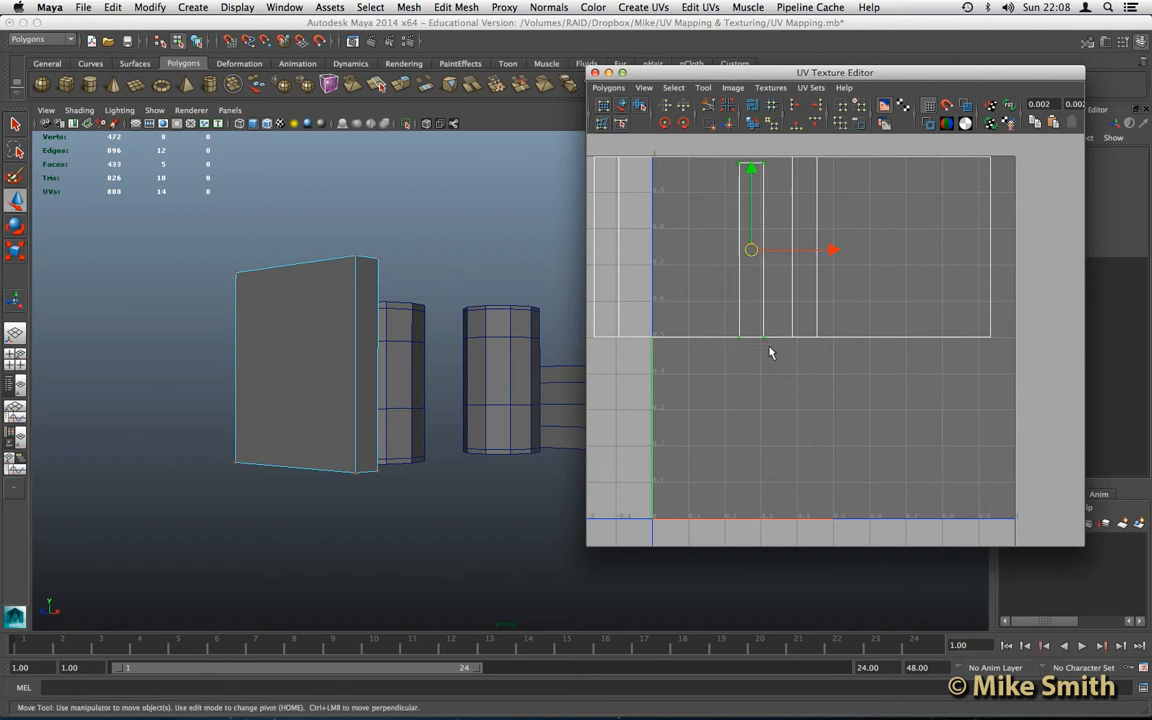
drag(752, 175, 749, 367)
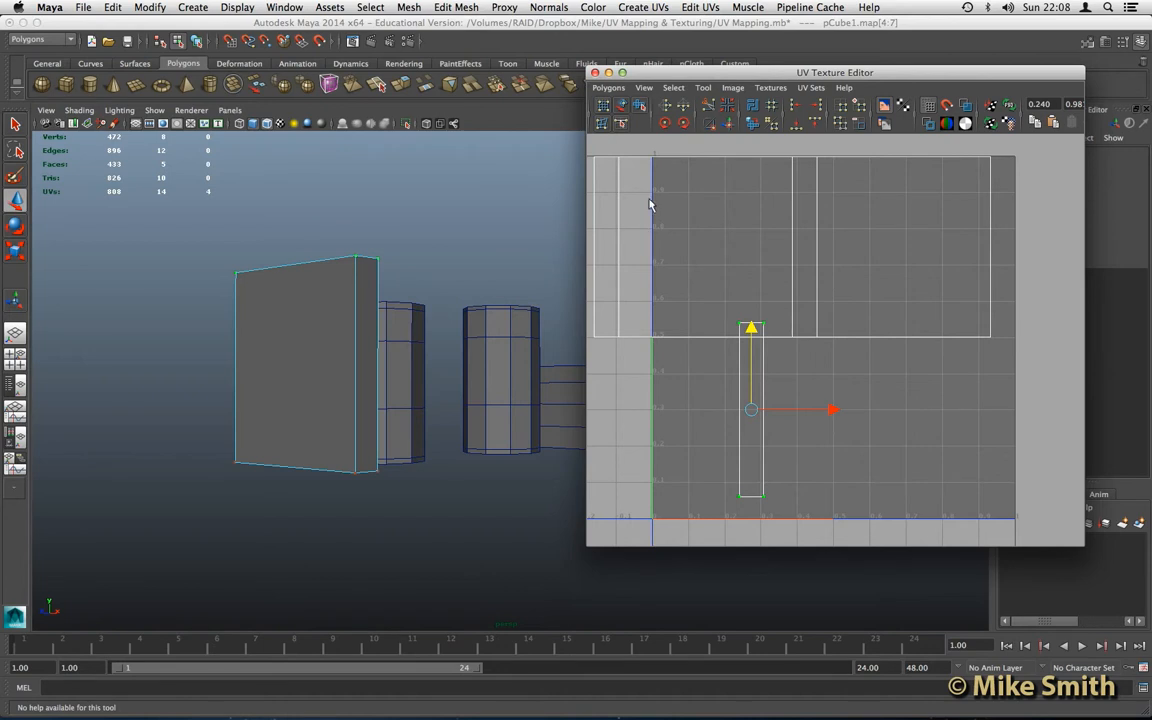
click(683, 123)
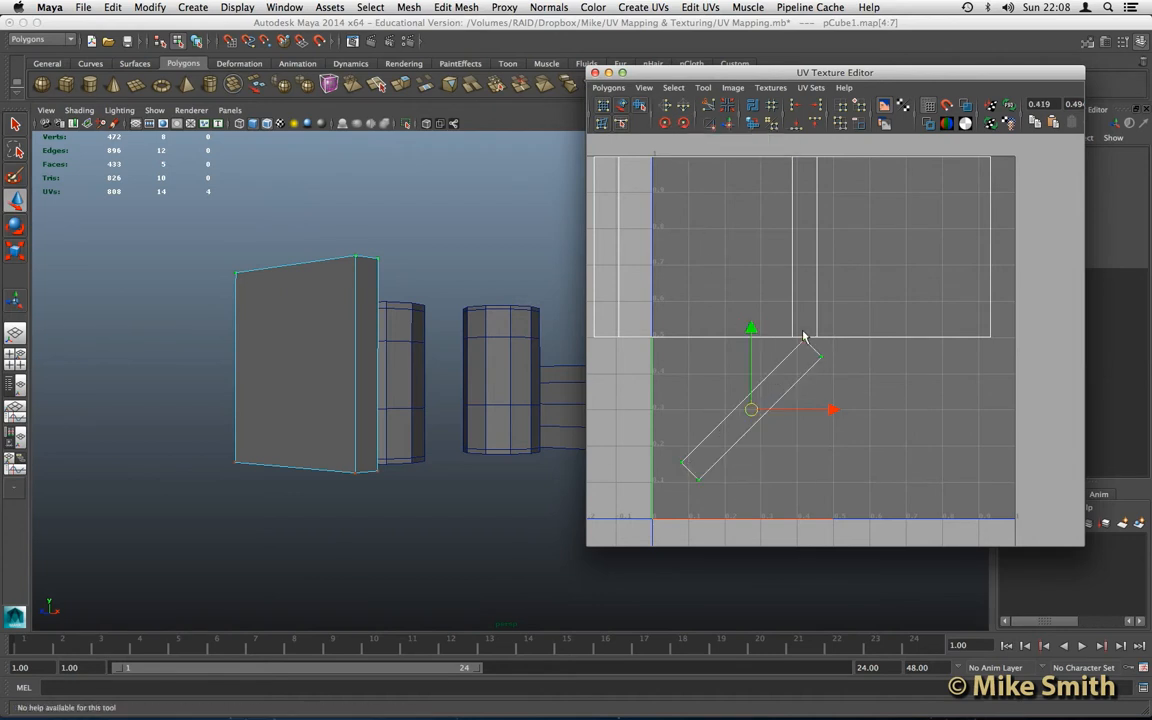
click(683, 123)
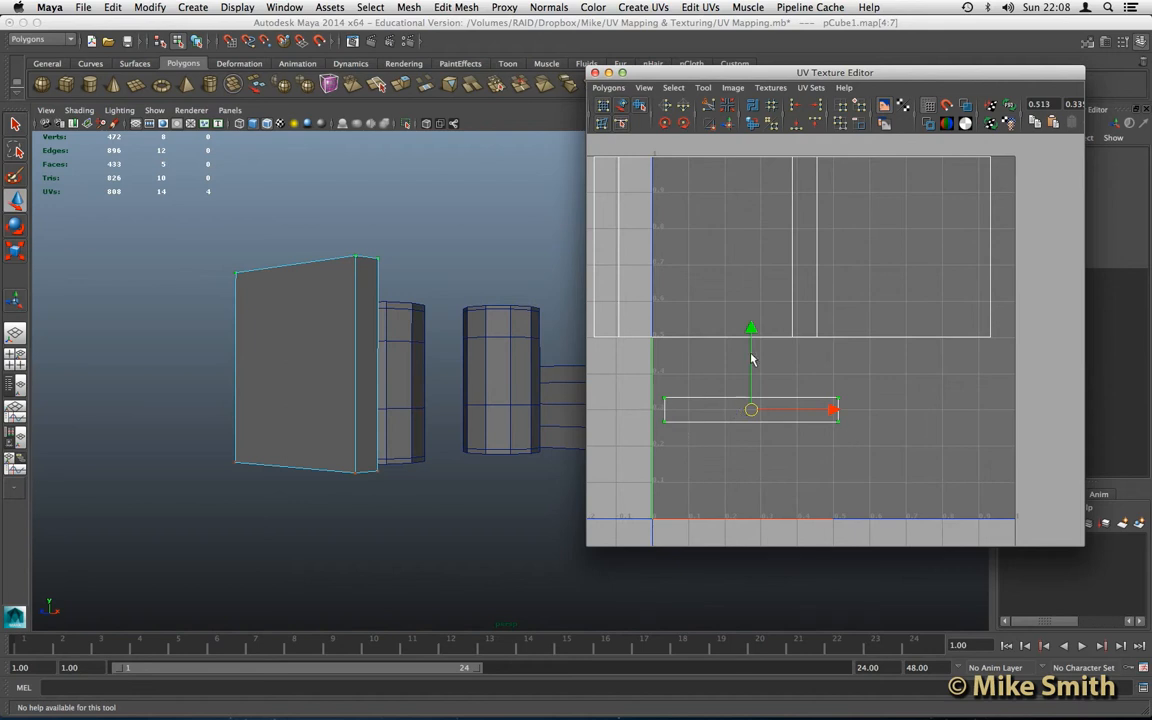
drag(753, 412, 809, 455)
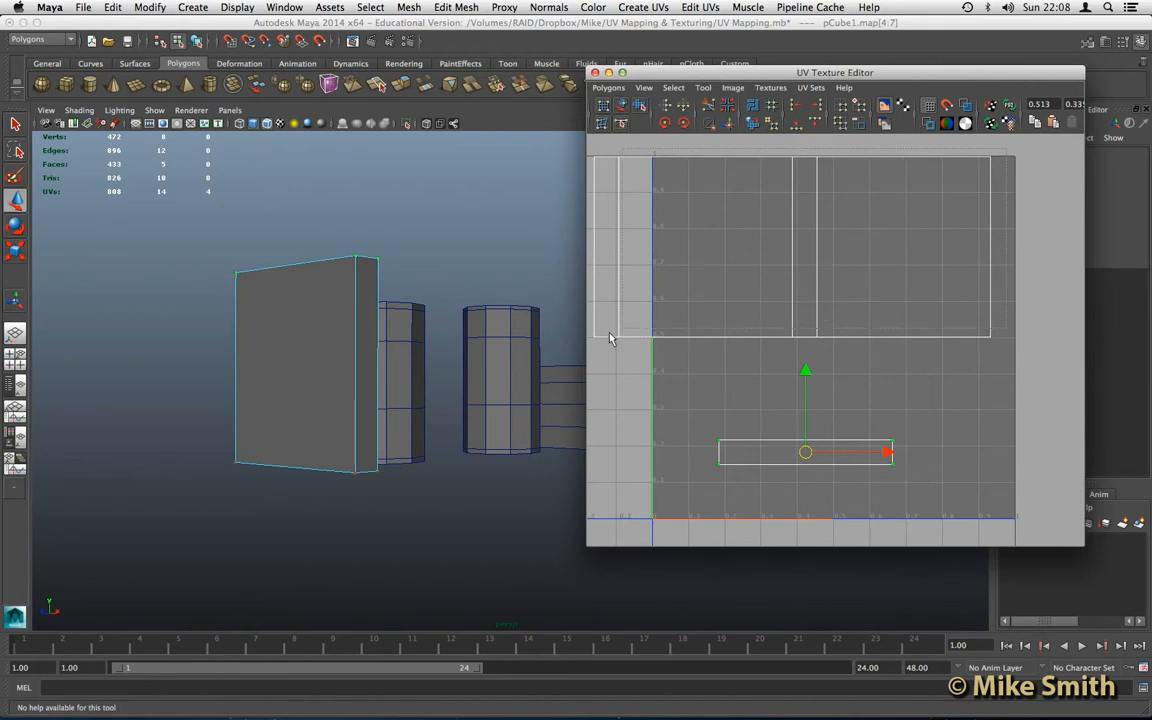
- Select all UVs of the large joined shell, centre it, and scale it down uniformly to fit inside the 0–1 UV space
drag(585, 342, 585, 341)
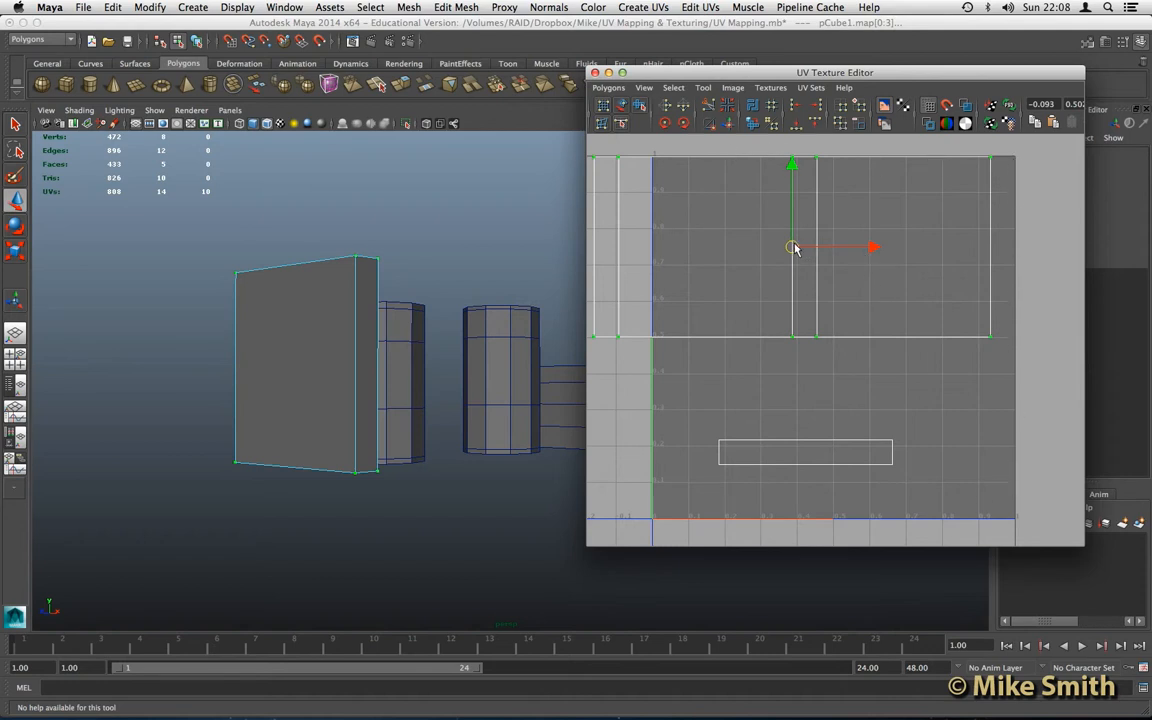
drag(796, 248, 836, 264)
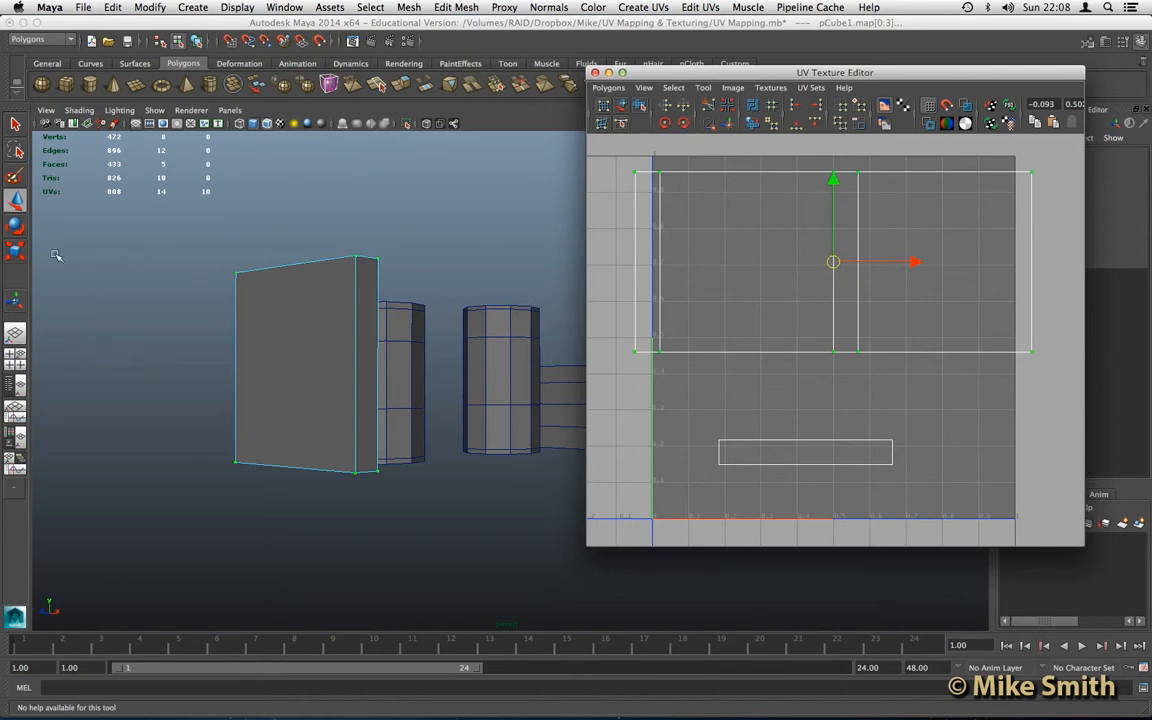
click(16, 232)
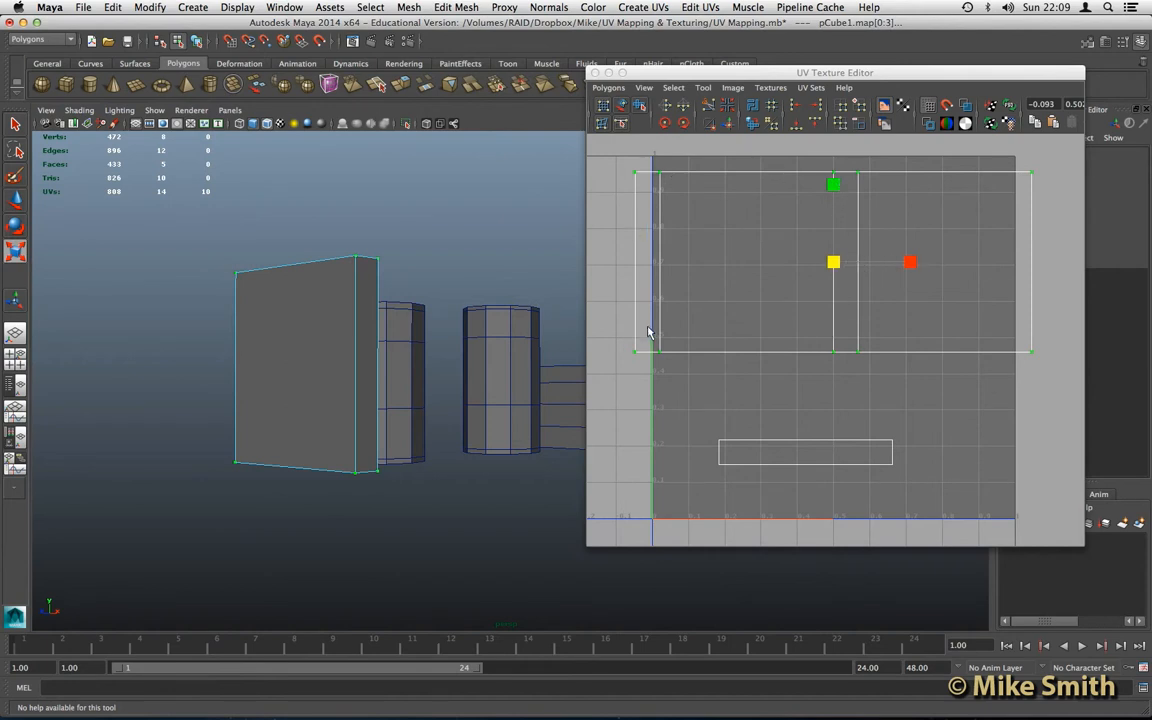
click(834, 264)
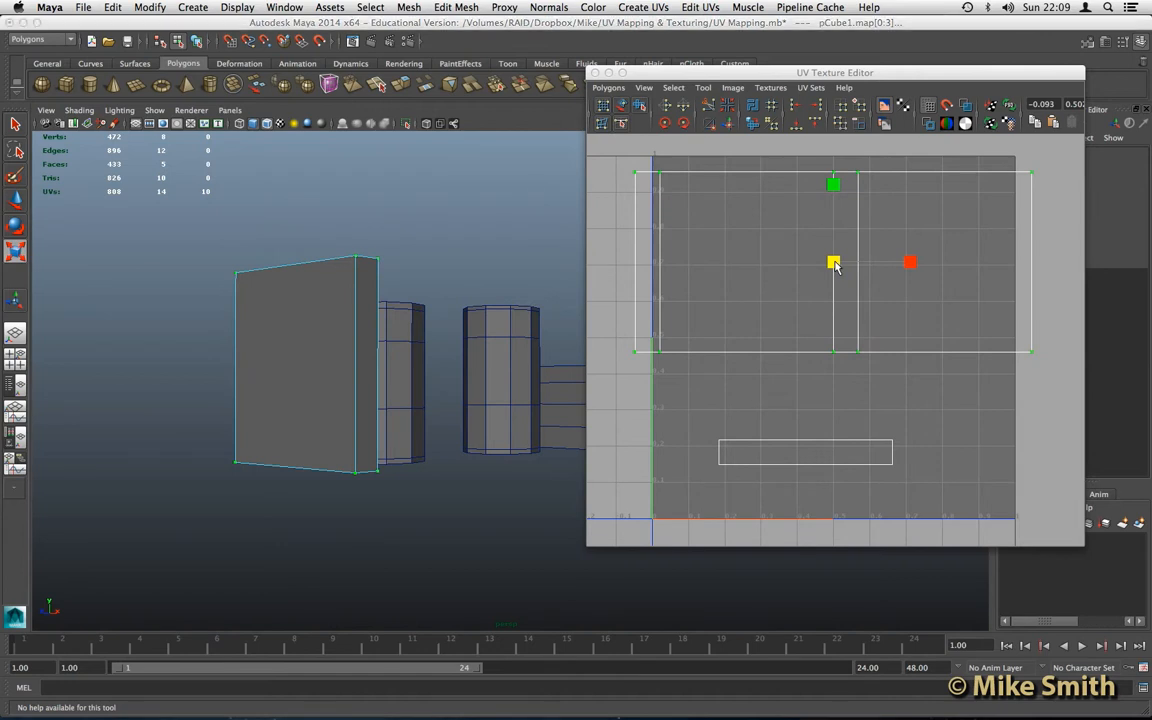
drag(832, 263, 828, 274)
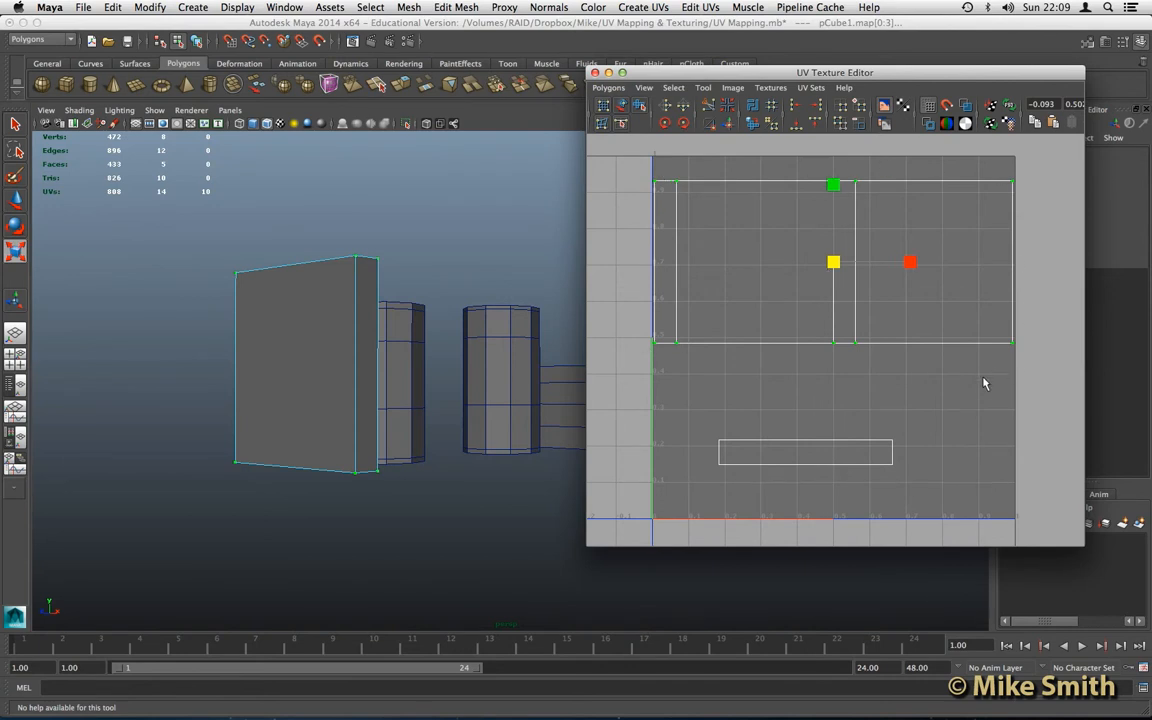
- Clear the UV selection, return the box to object selection mode, and deselect it
click(756, 384)
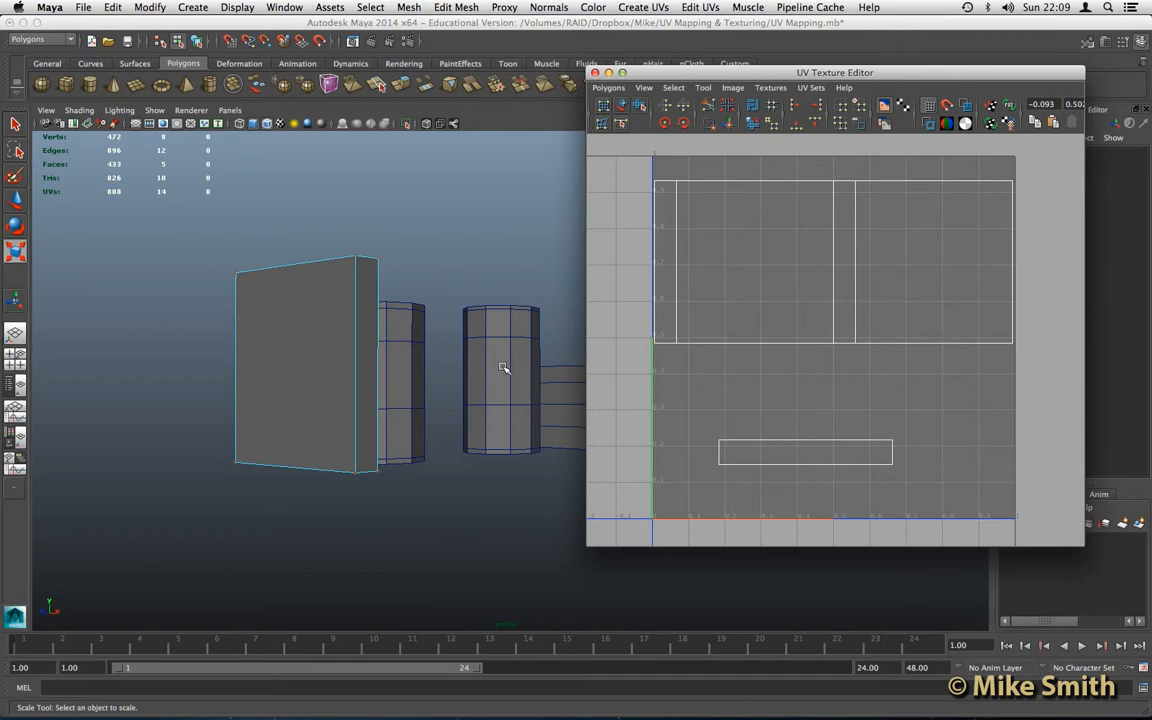
right_drag(314, 288, 318, 288)
click(315, 289)
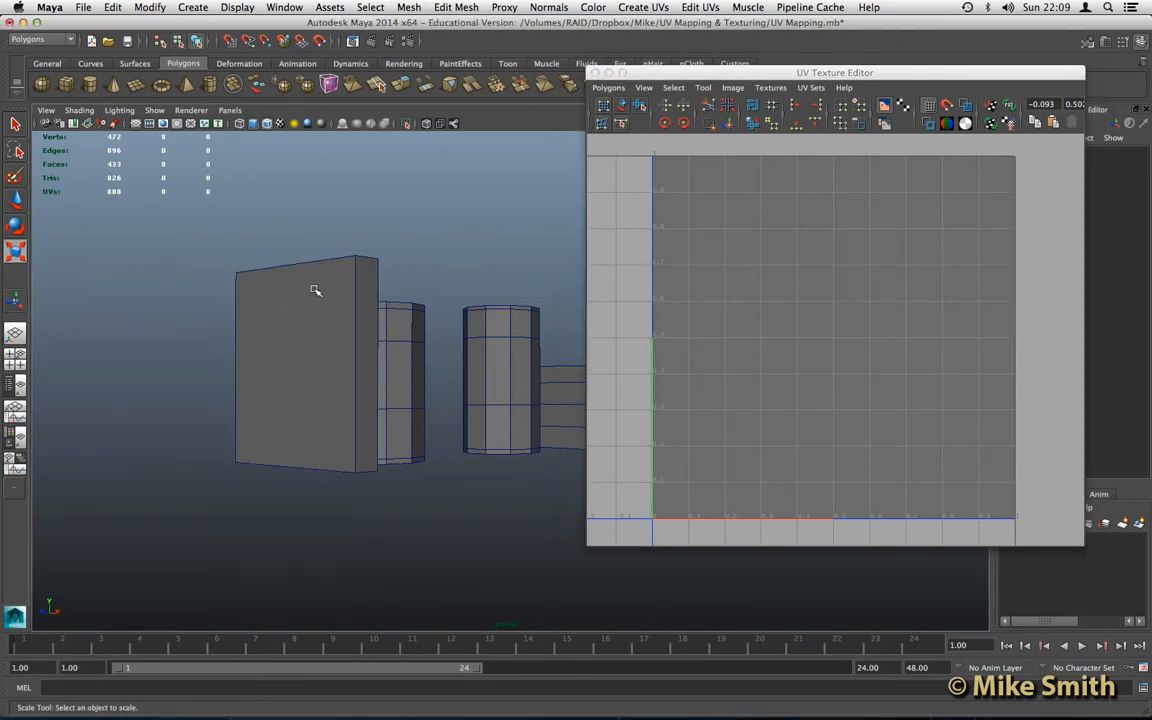
- Delete the finished box and bring the row of remaining cylinders into view
click(315, 289)
key(Delete)
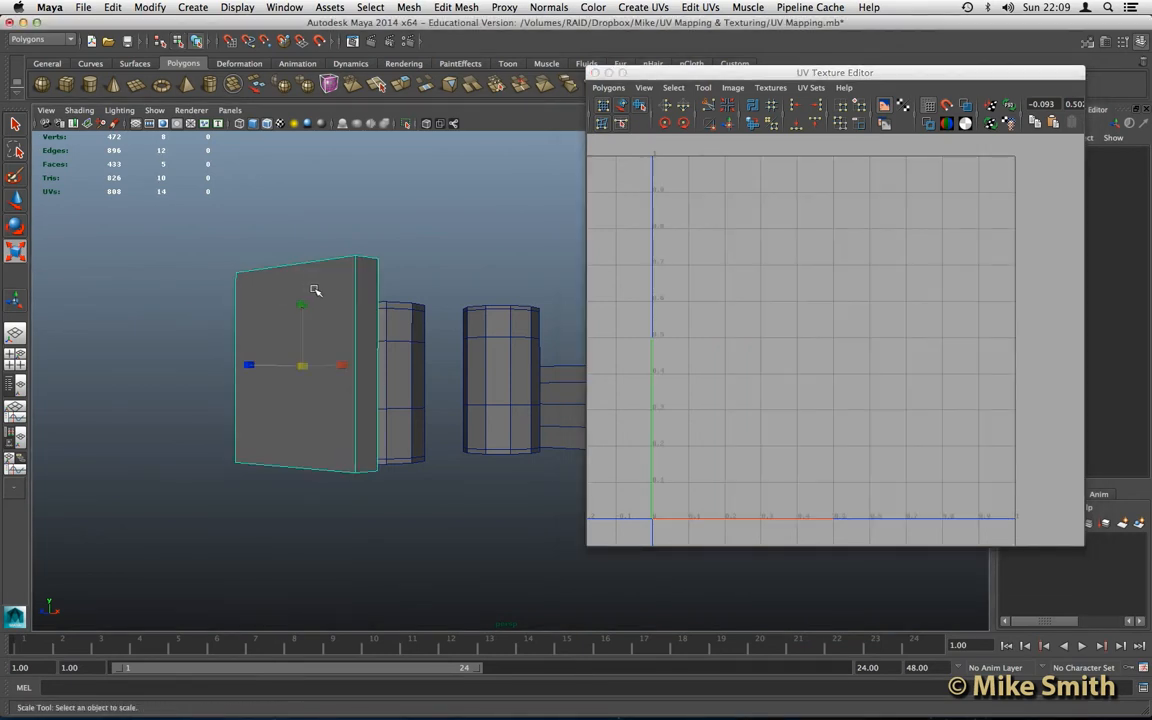
alt+drag(418, 361, 458, 337)
alt+middle_drag(404, 357, 362, 352)
key(r)
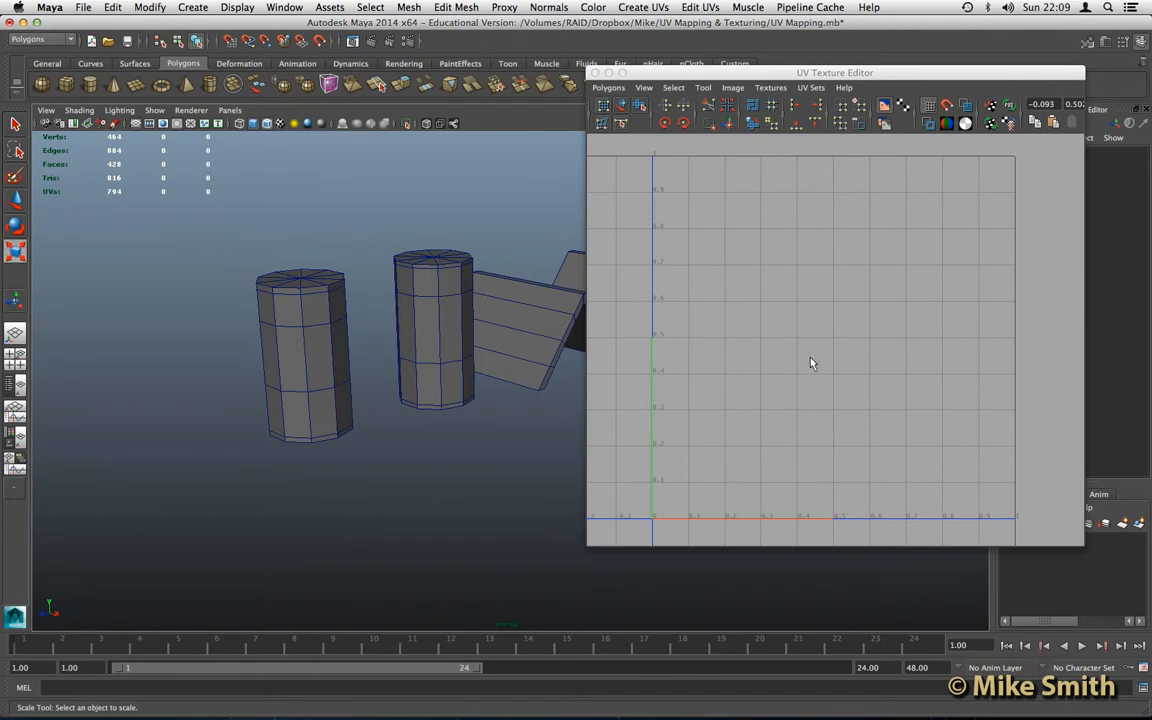
- Select the cylinder at the near end of the row and apply Automatic Mapping to it
click(311, 309)
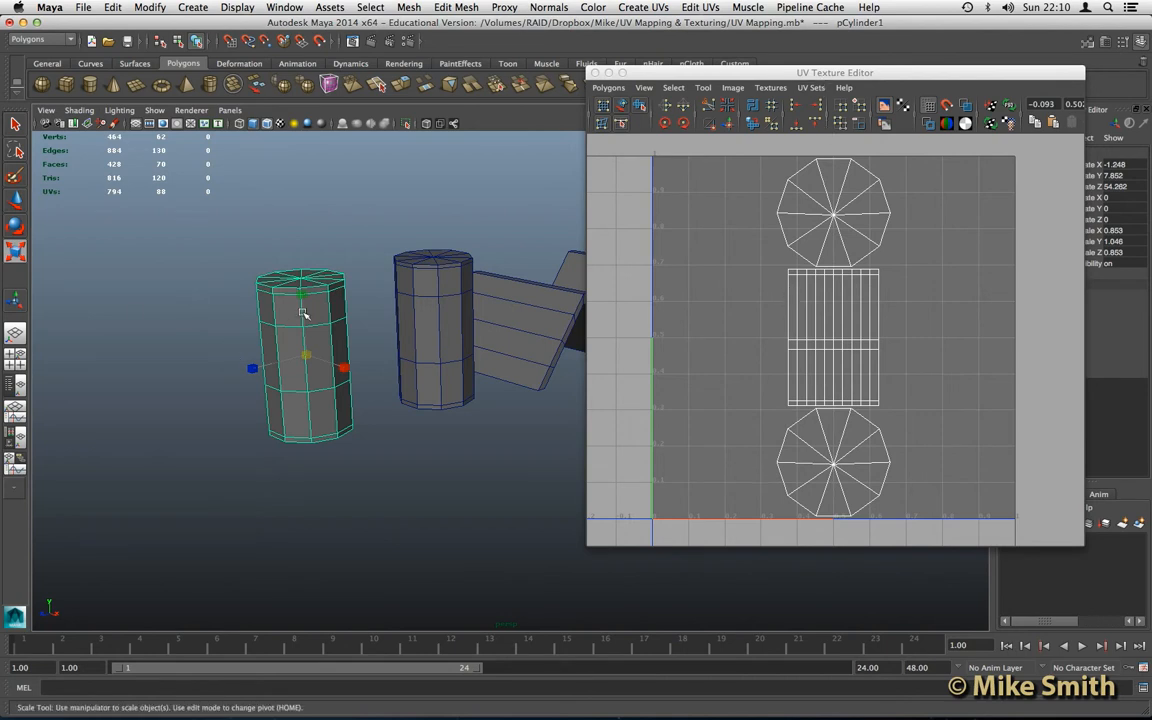
key(q)
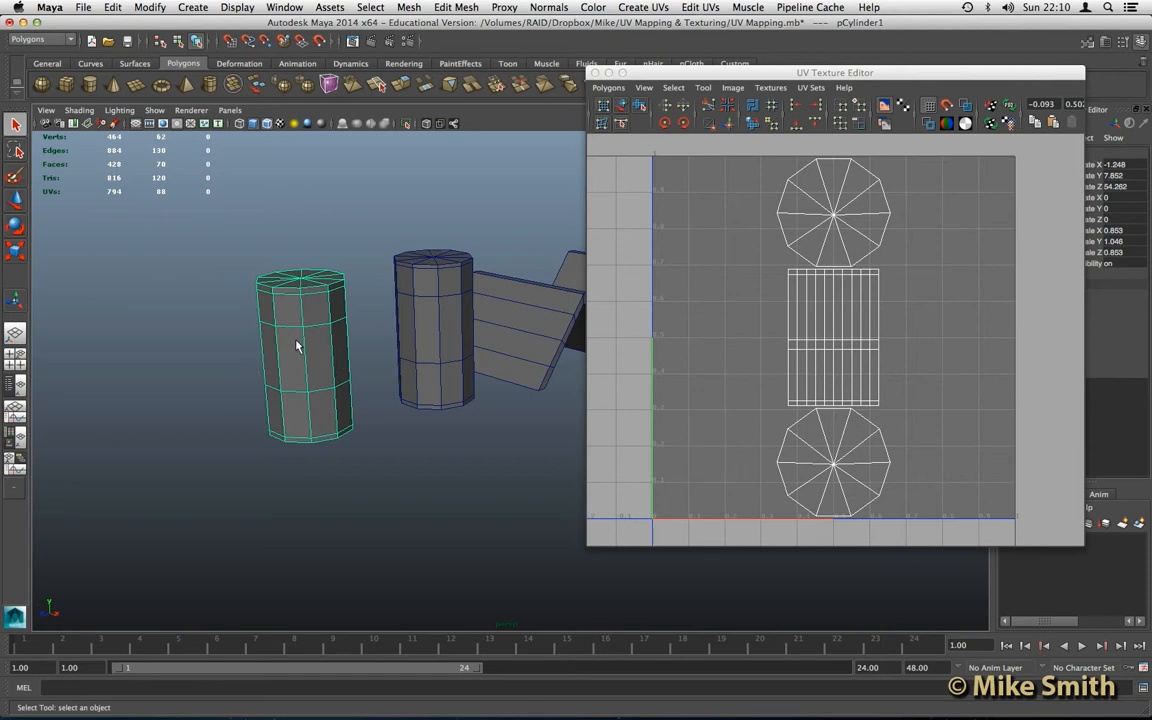
click(640, 8)
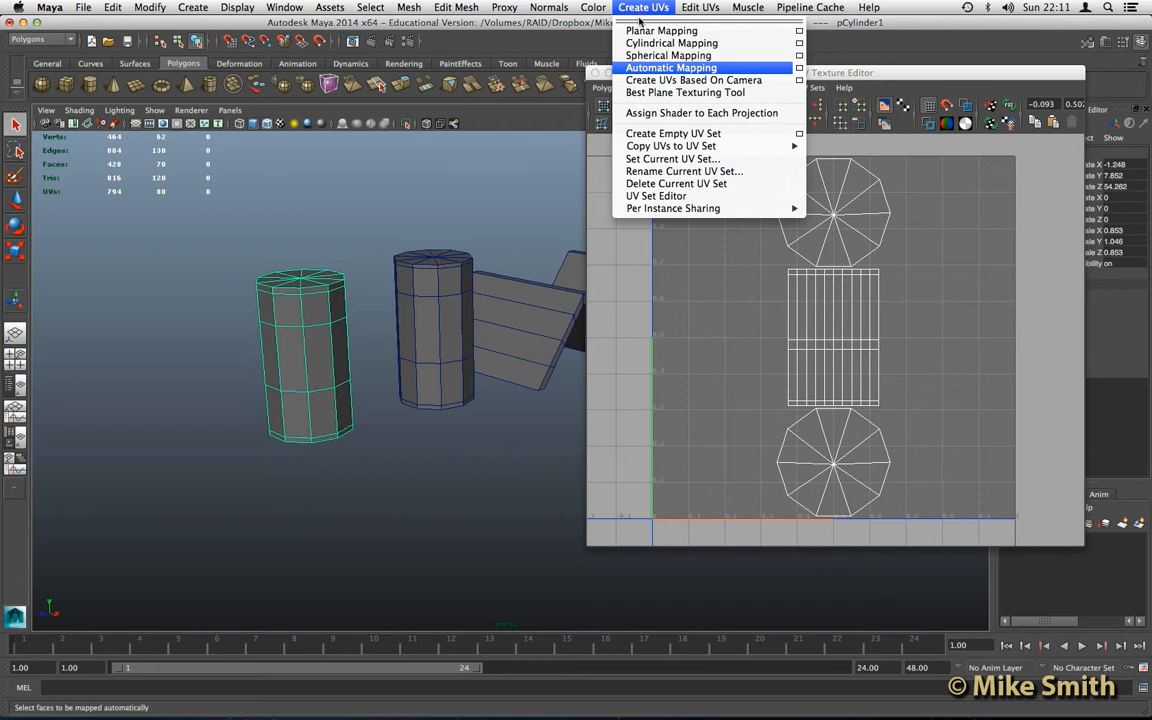
click(672, 68)
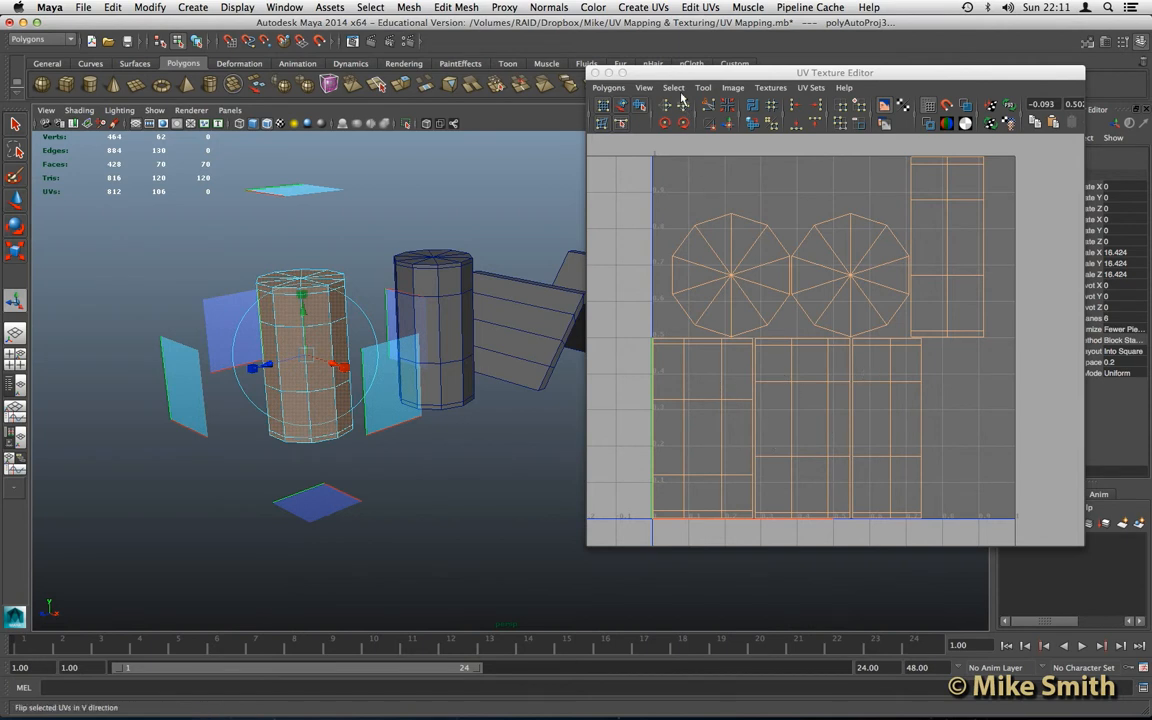
- Try Cylindrical Mapping on the selected cylinder, and return it to Automatic Mapping
click(643, 7)
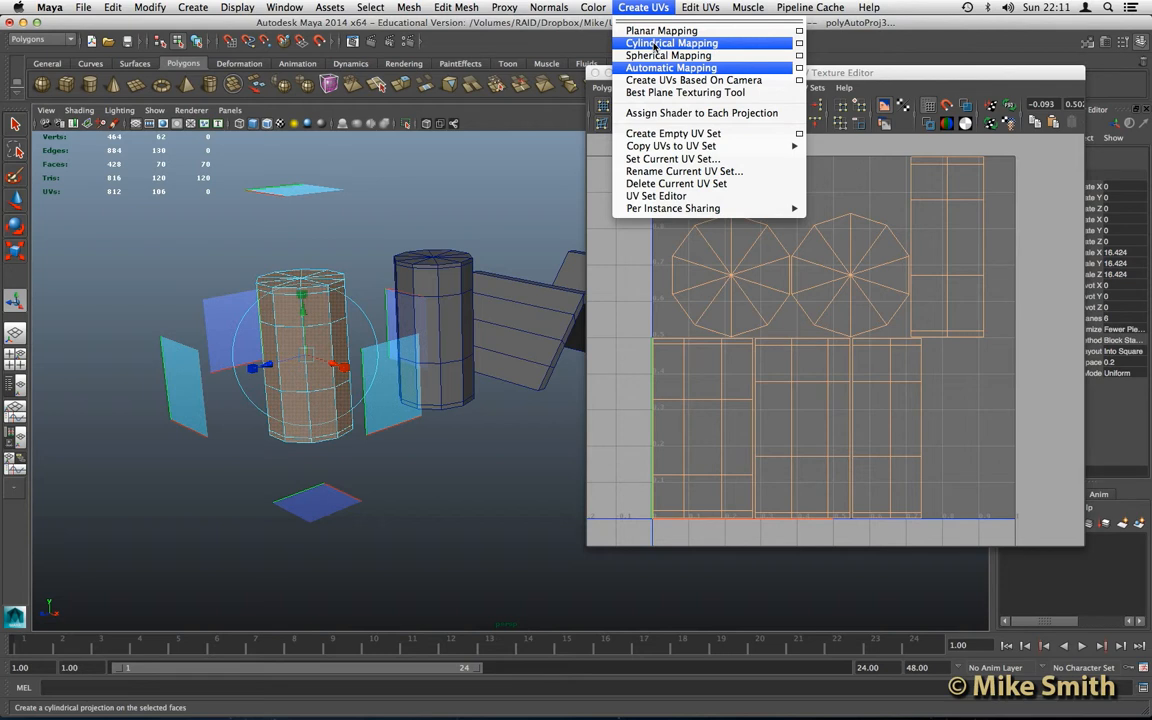
click(655, 45)
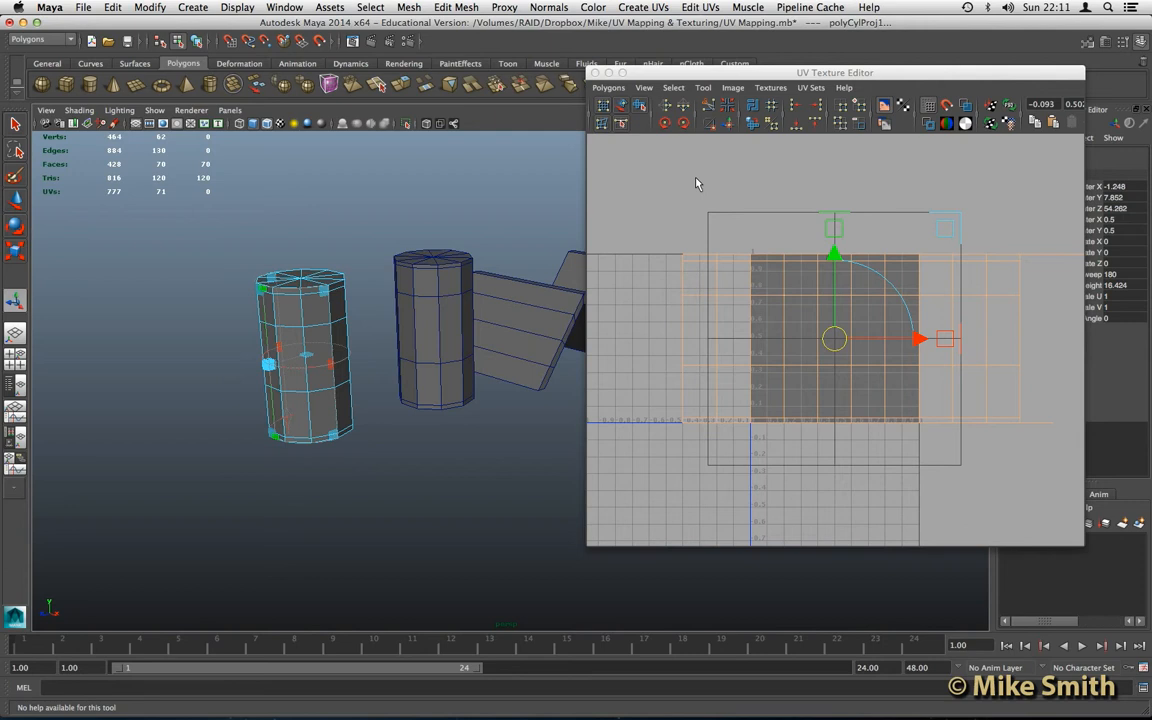
click(643, 8)
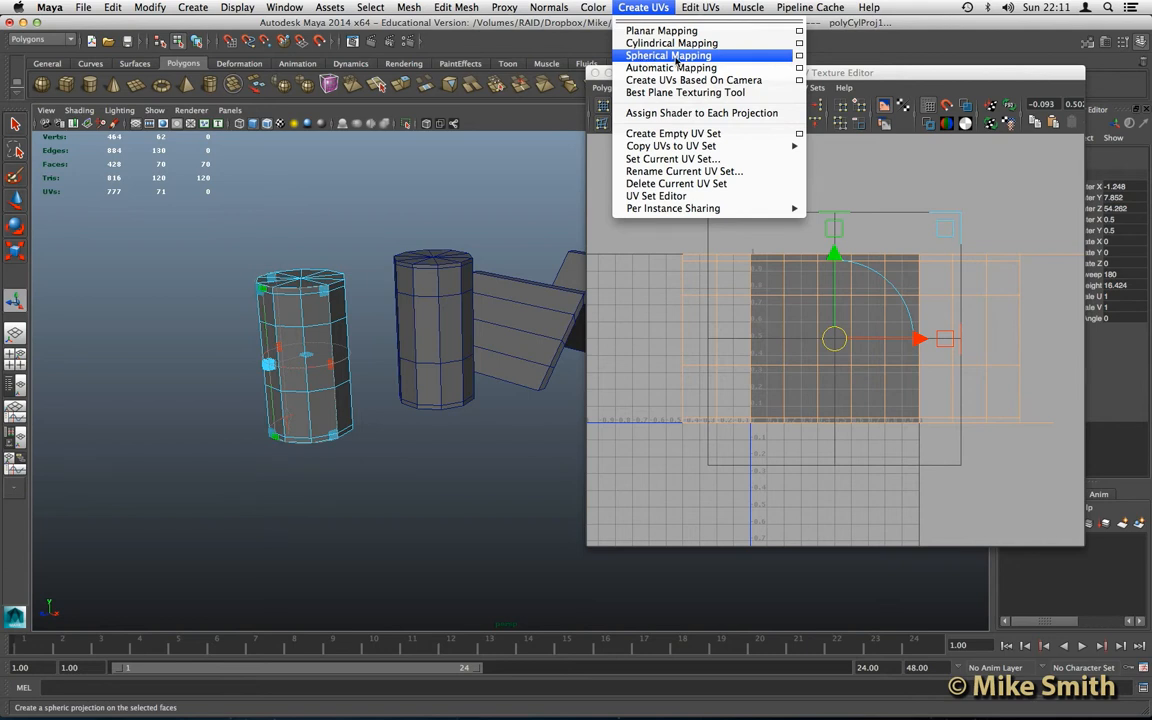
click(671, 68)
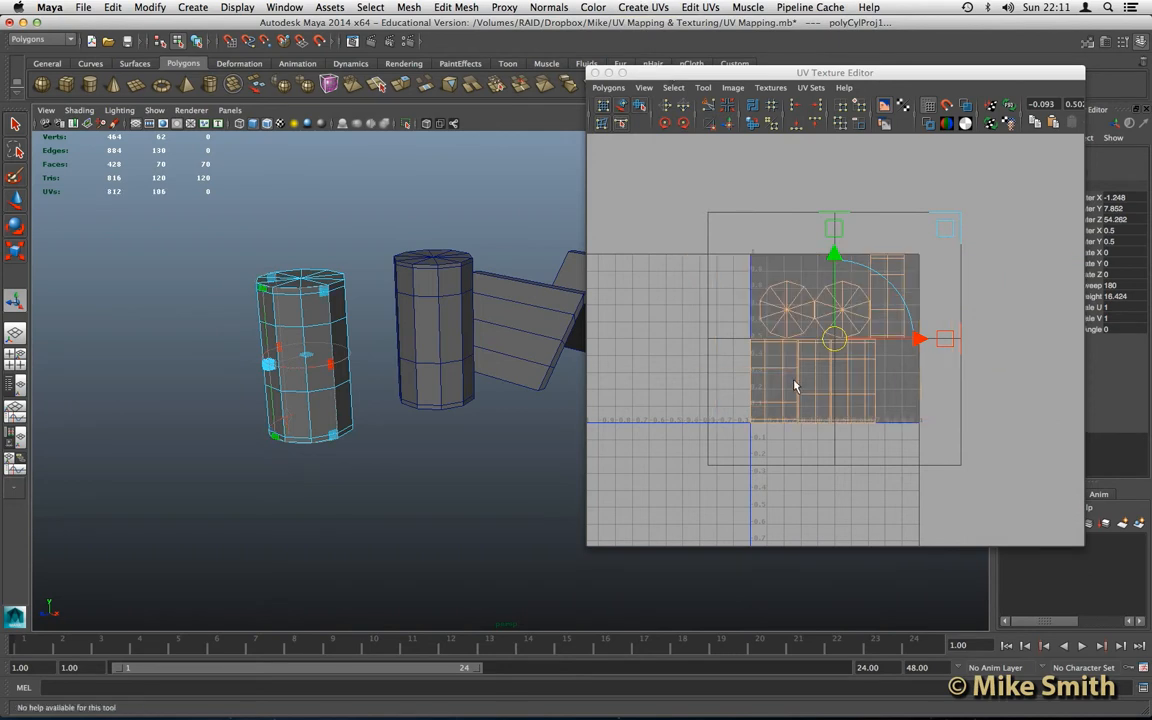
- Select all UVs of the two circular cap shells and move them together into the upper-left corner of the 0–1 UV space
scroll(833, 393, up, 2)
scroll(833, 393, up, 1)
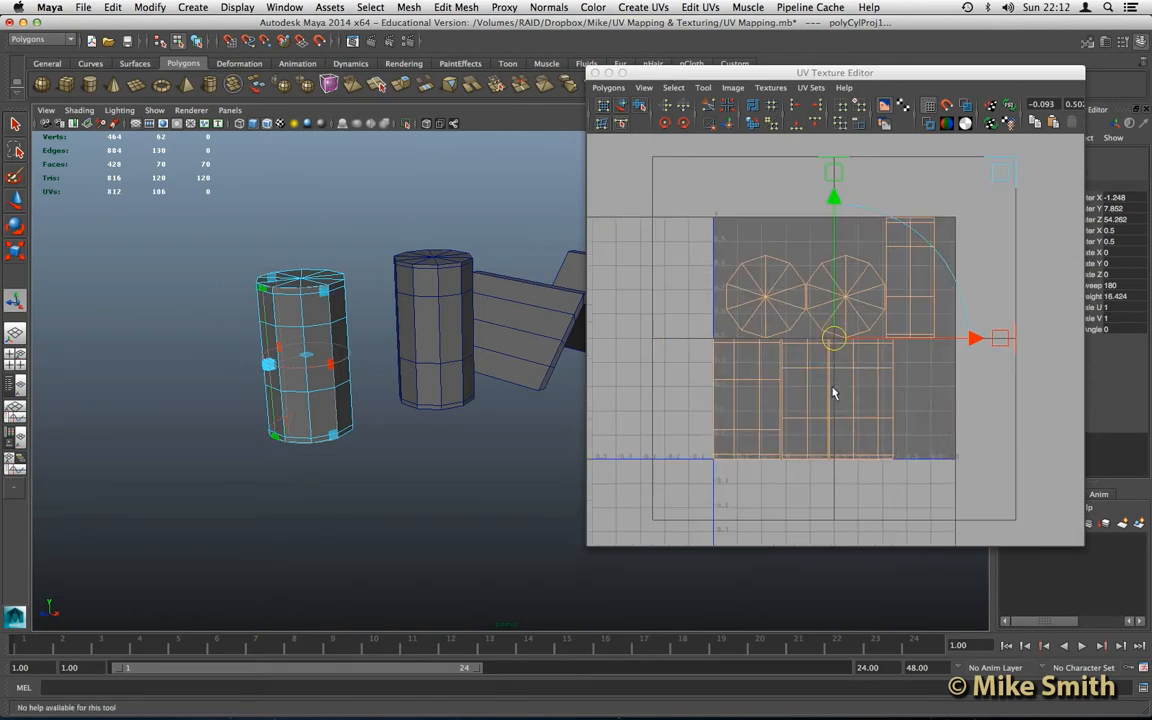
scroll(818, 397, up, 1)
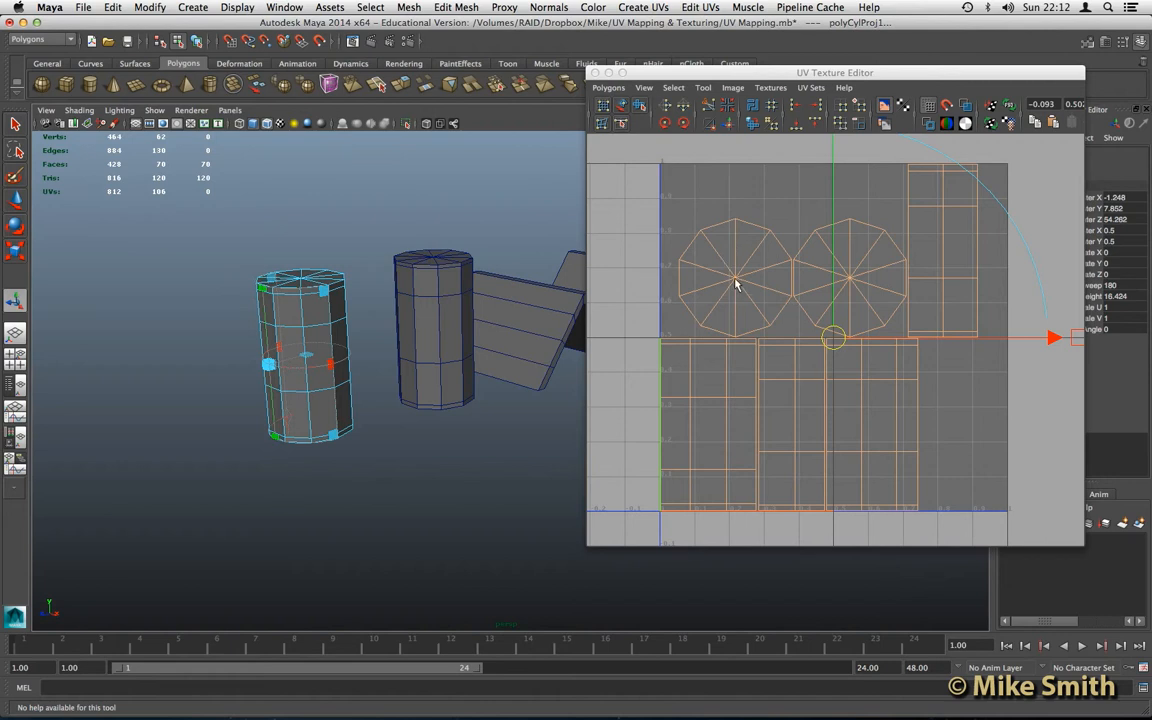
right_drag(735, 285, 784, 282)
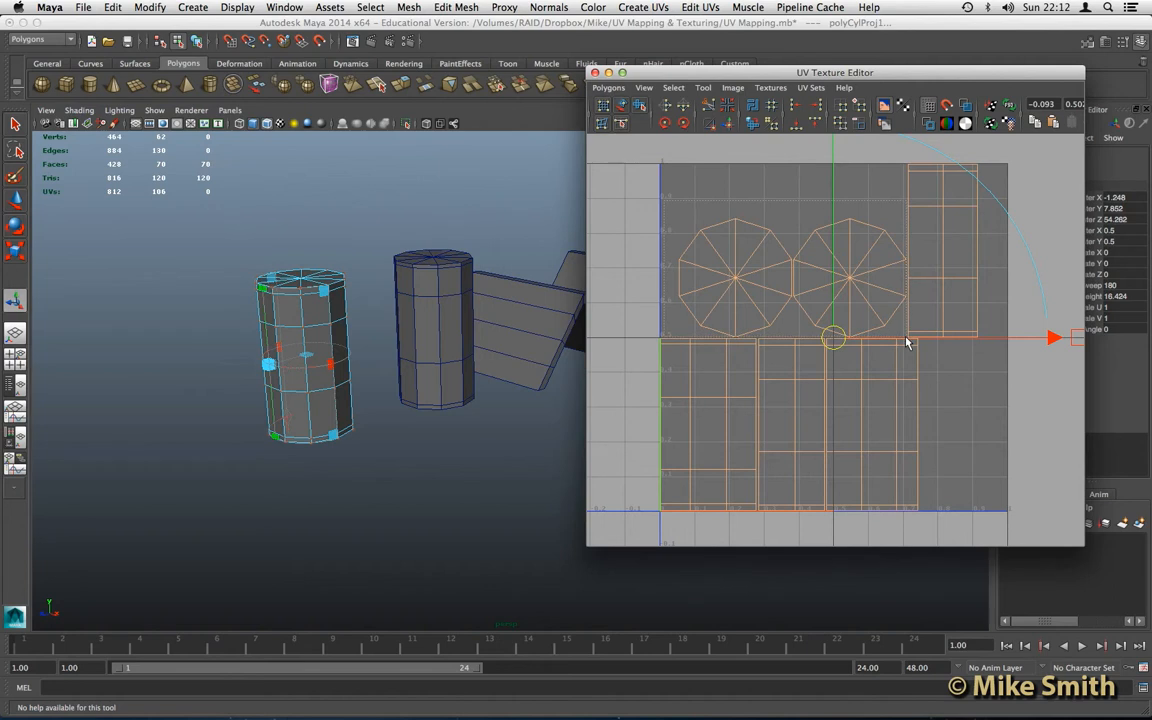
drag(905, 338, 906, 338)
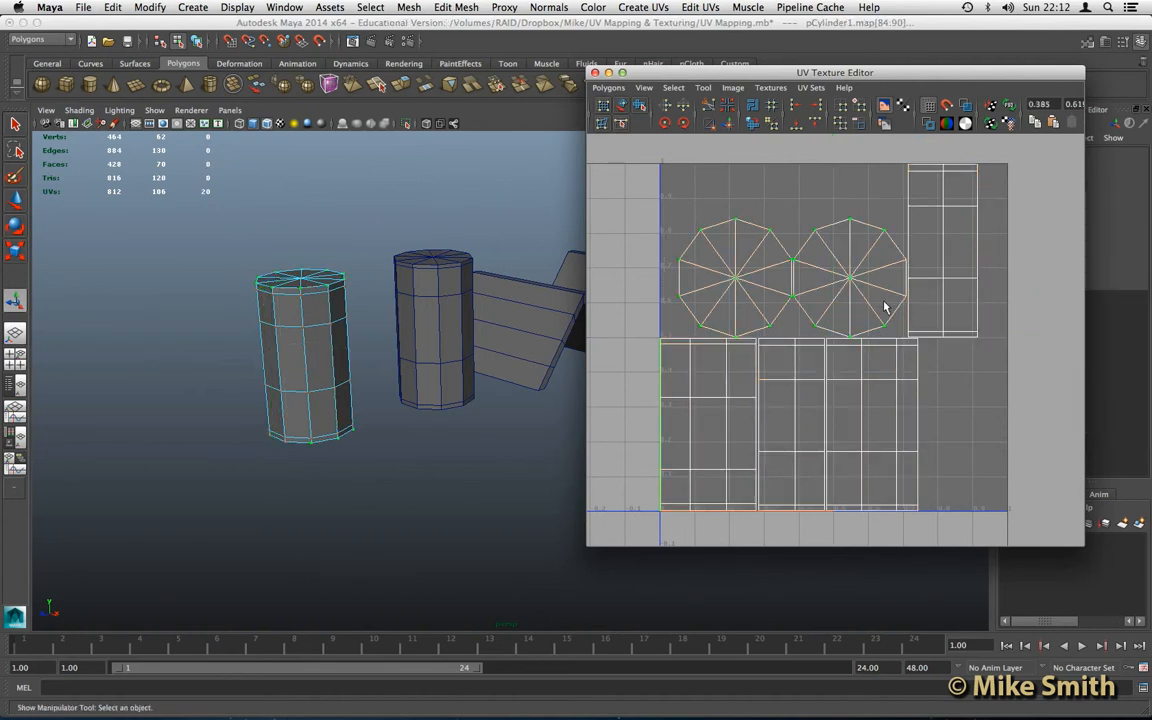
scroll(885, 305, up, 2)
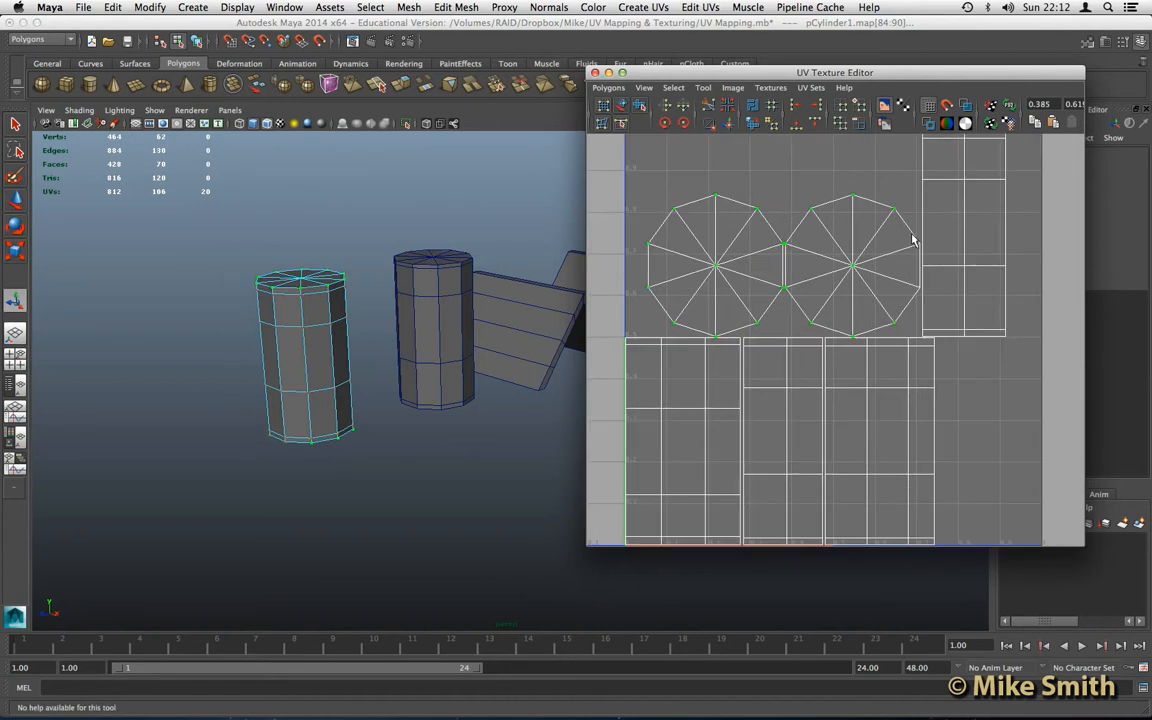
shift+drag(925, 249, 922, 289)
scroll(755, 285, down, 2)
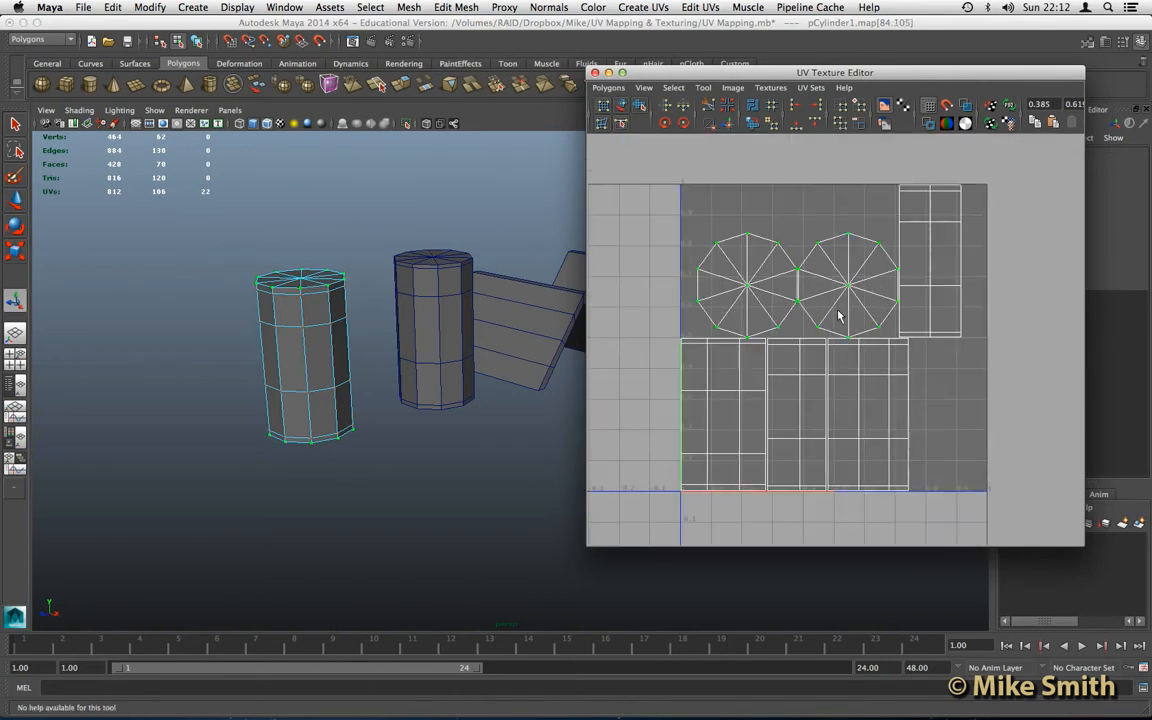
click(17, 202)
key(w)
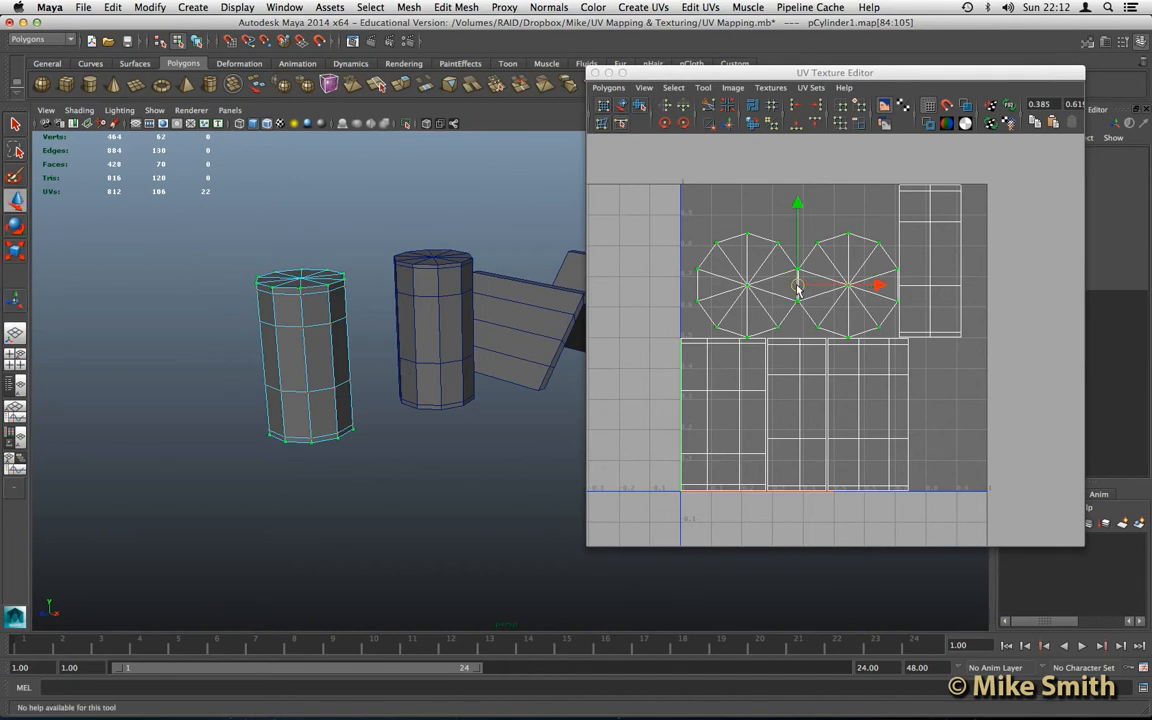
drag(798, 288, 784, 241)
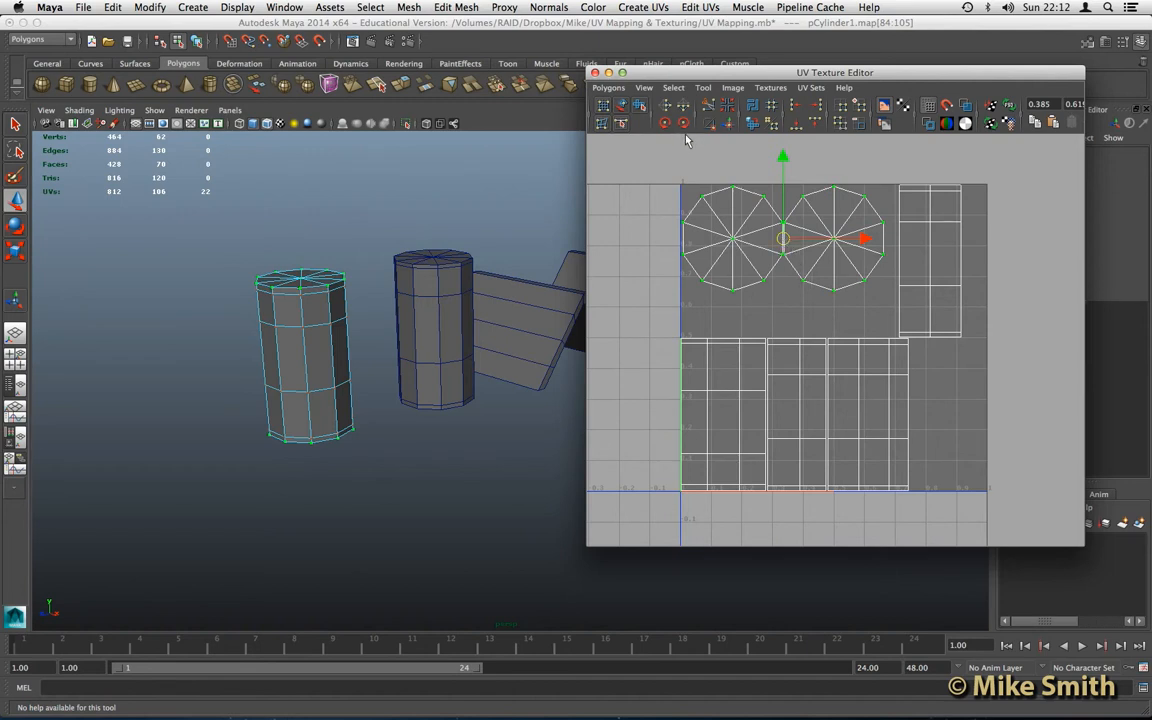
- Switch to edge selection and select a right border edge of the leftmost side shell to locate its matching edge
scroll(756, 403, up, 1)
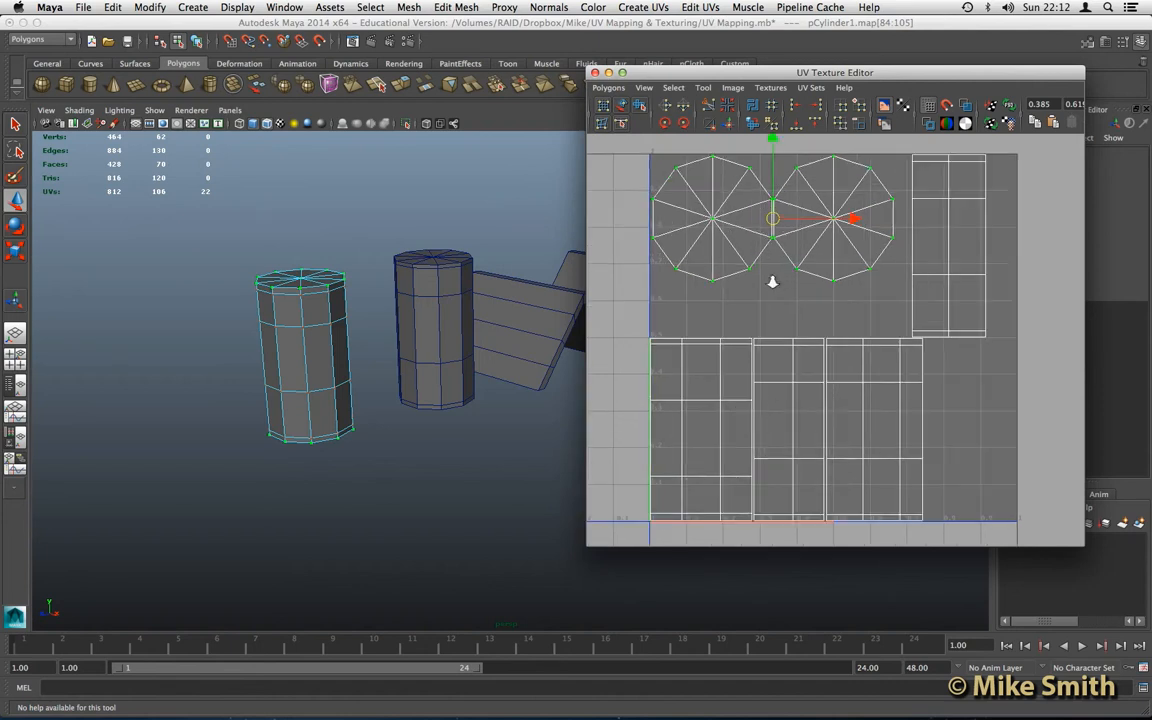
scroll(746, 386, up, 1)
alt+middle_drag(746, 386, 763, 328)
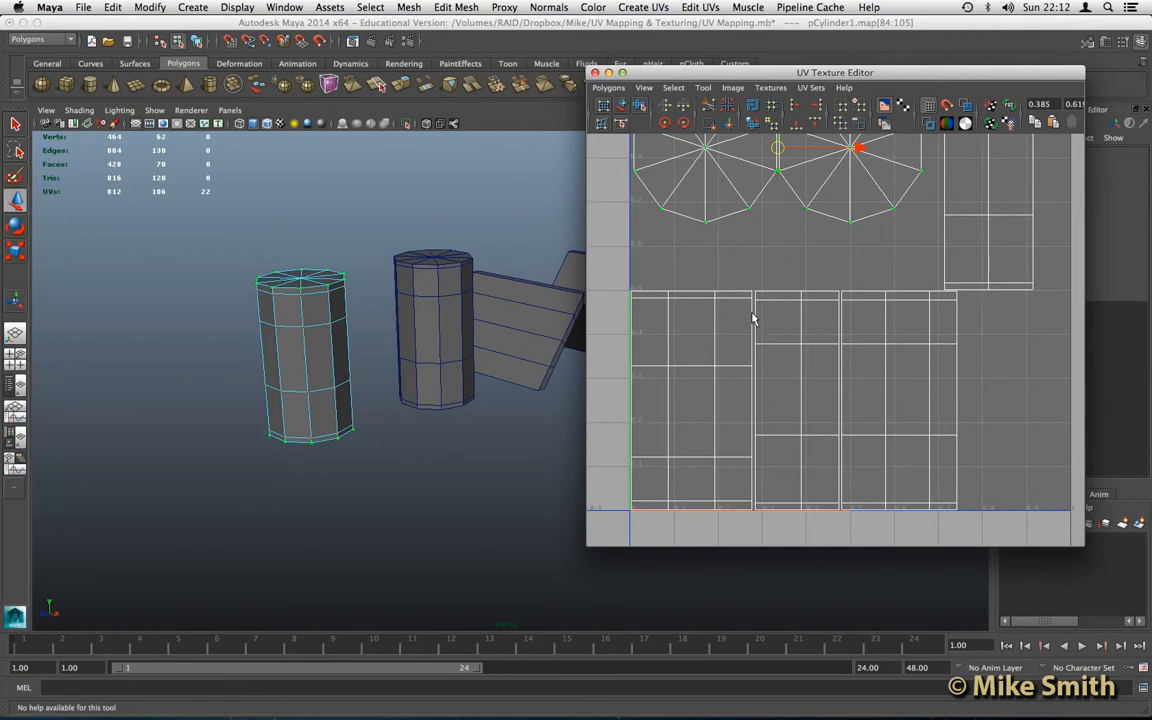
right_click(753, 318)
right_drag(752, 314, 753, 281)
click(753, 318)
key(w)
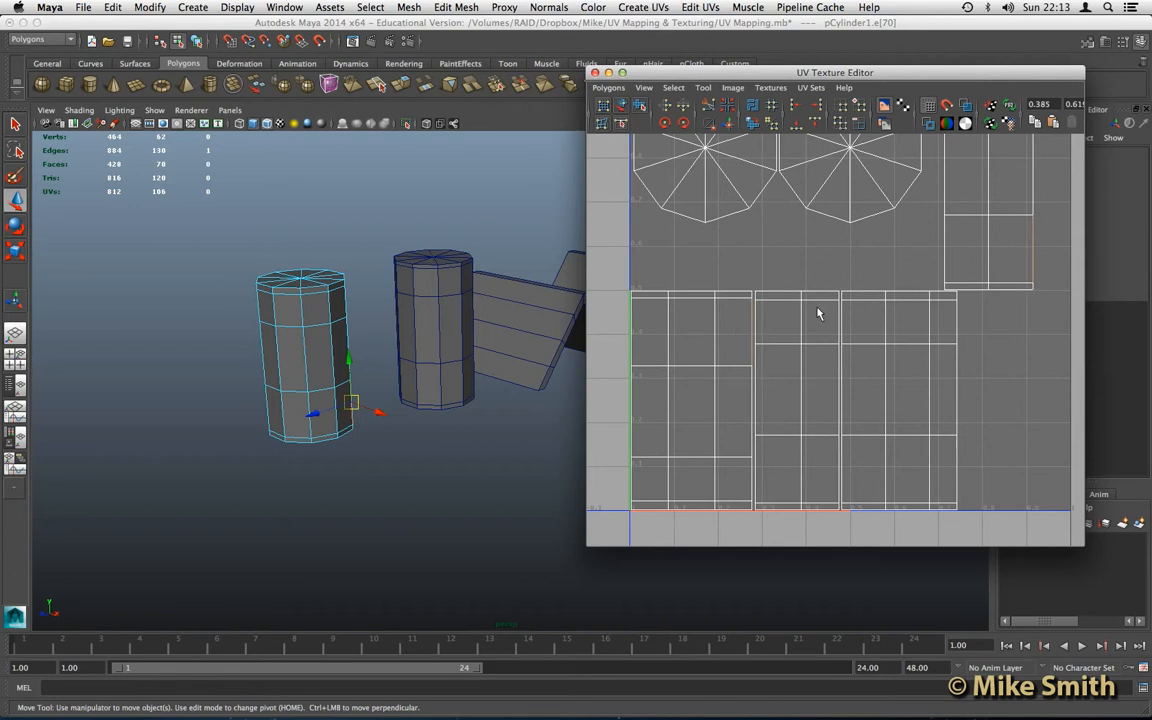
- Select all left border edges of the middle side shell, and move and sew them to join it to the side shell on its right
click(757, 320)
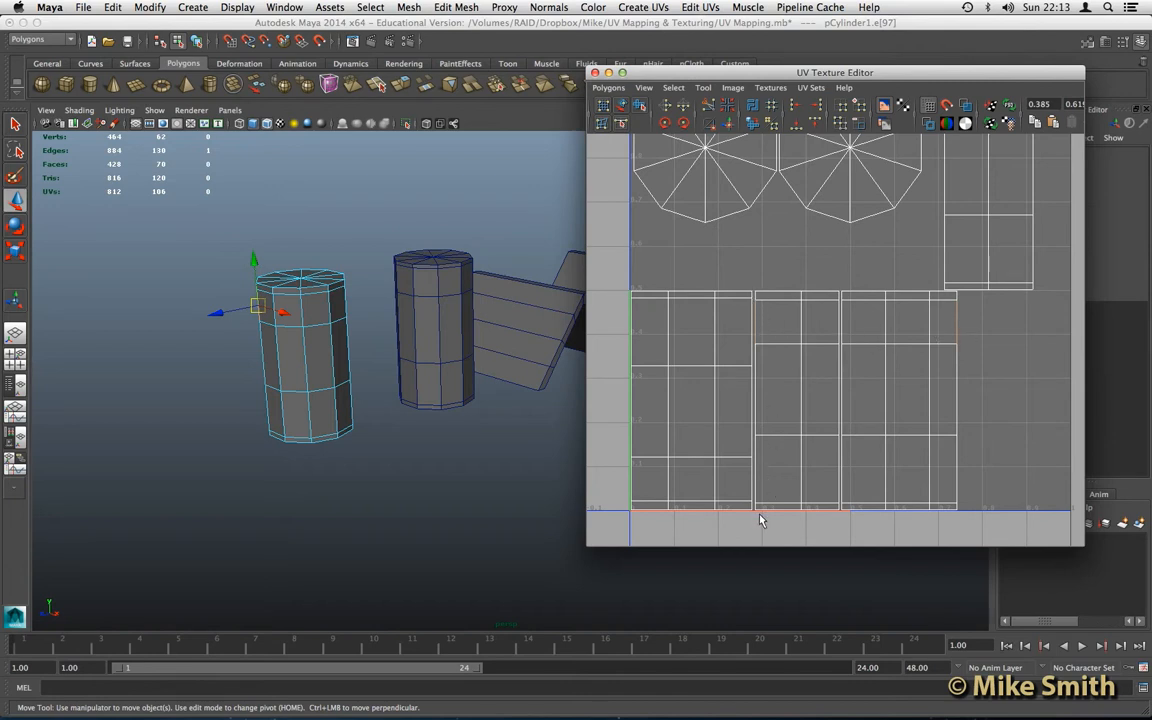
scroll(764, 447, up, 1)
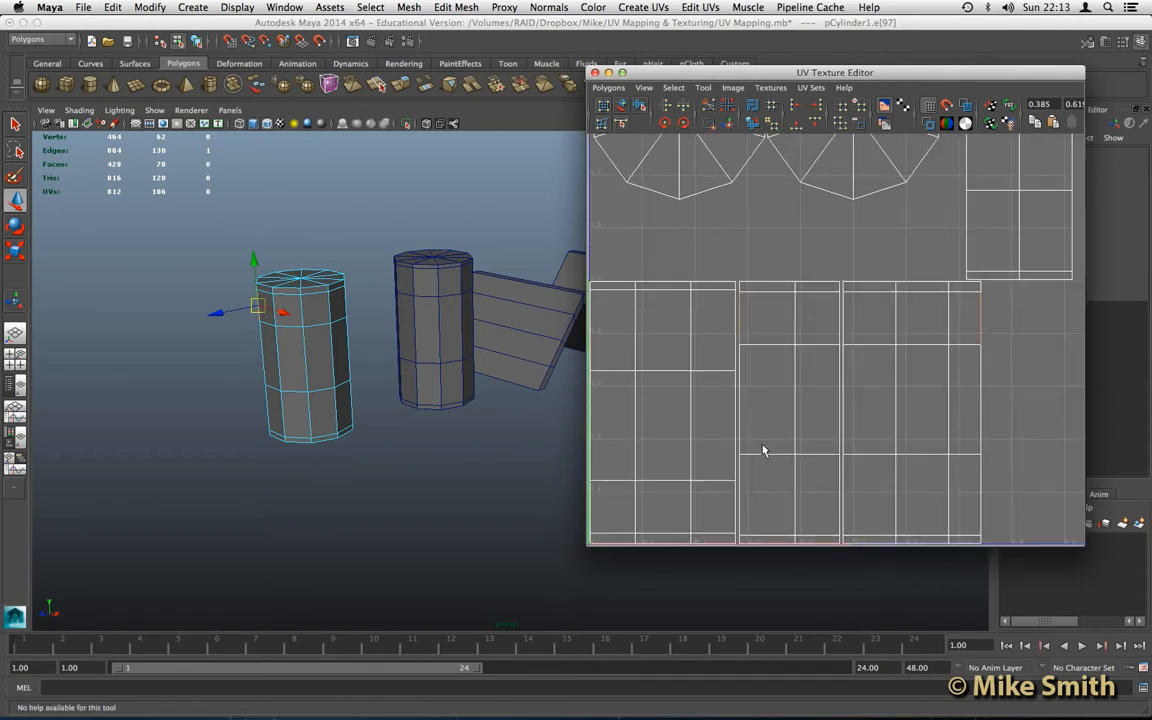
alt+middle_drag(761, 462, 766, 405)
scroll(766, 423, up, 1)
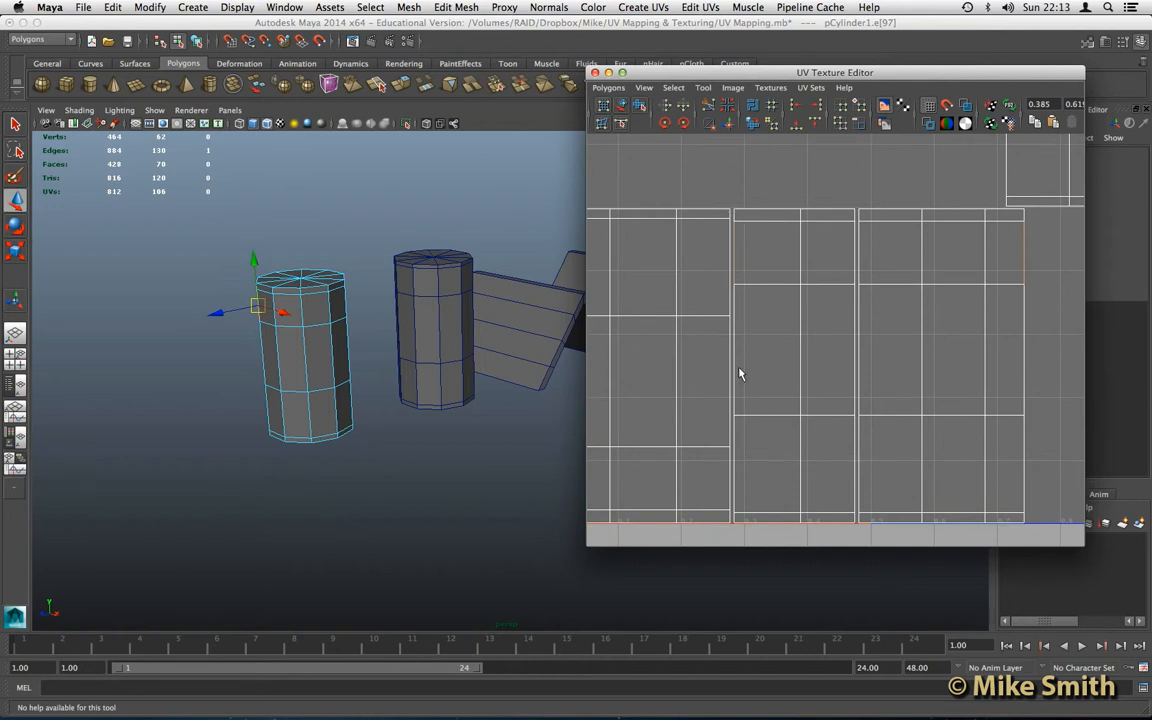
scroll(733, 406, up, 1)
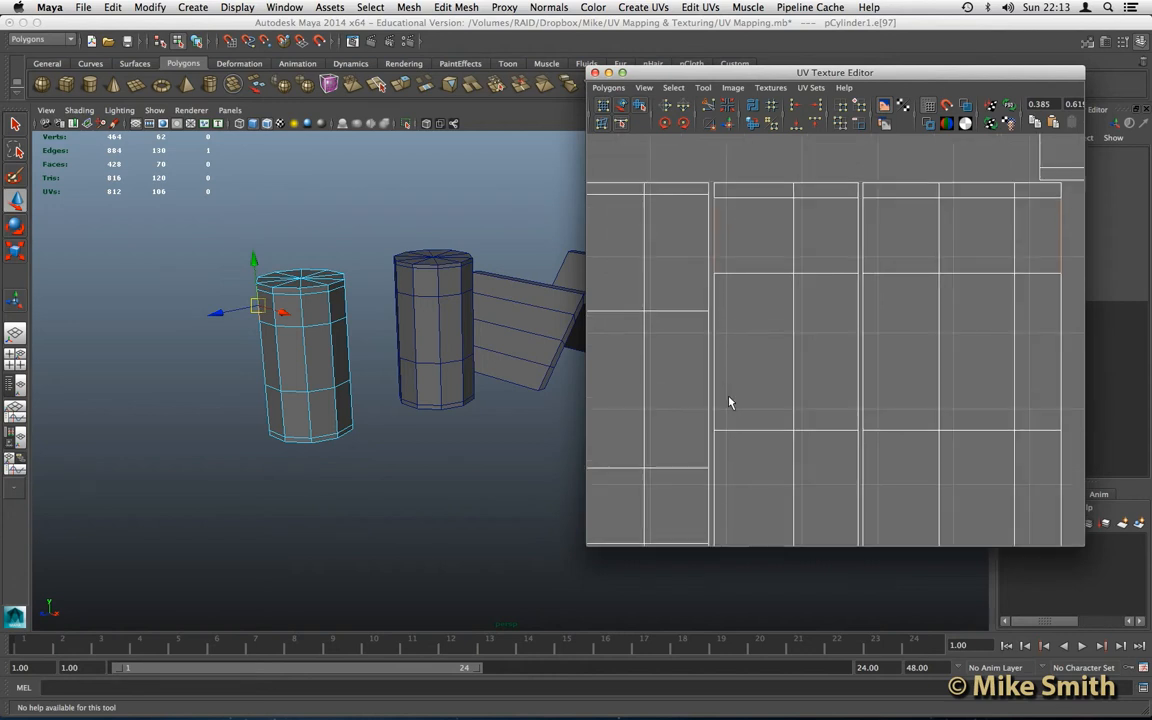
alt+middle_drag(721, 396, 723, 387)
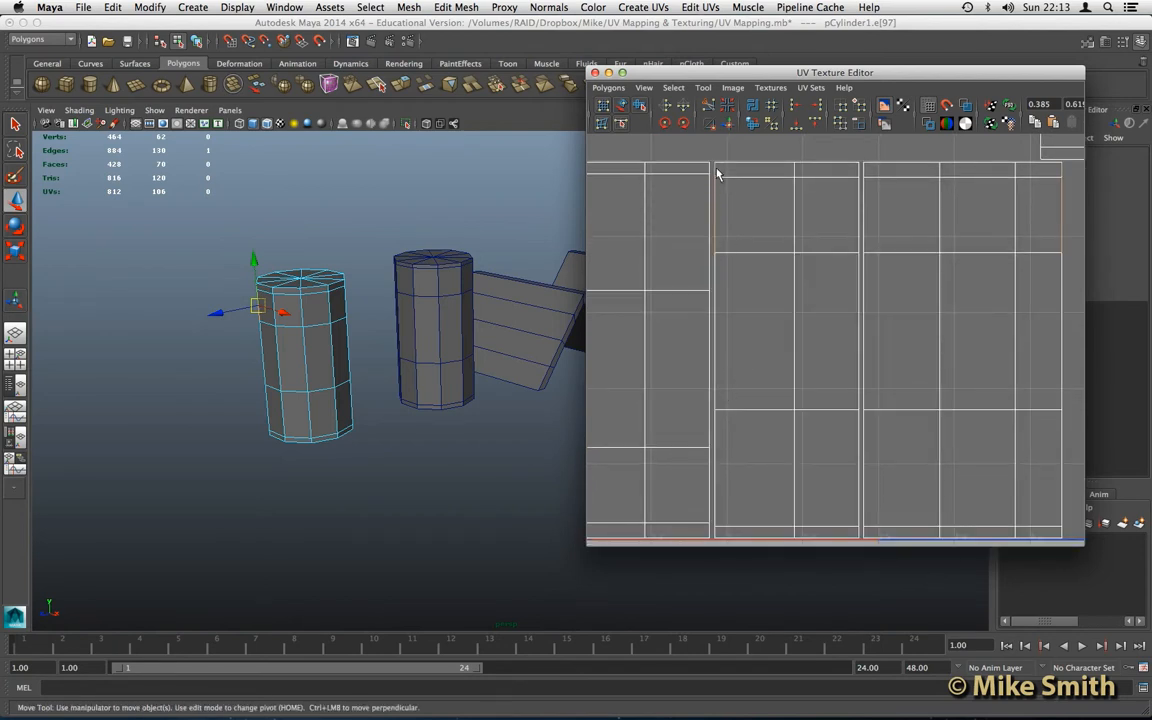
shift+click(714, 293)
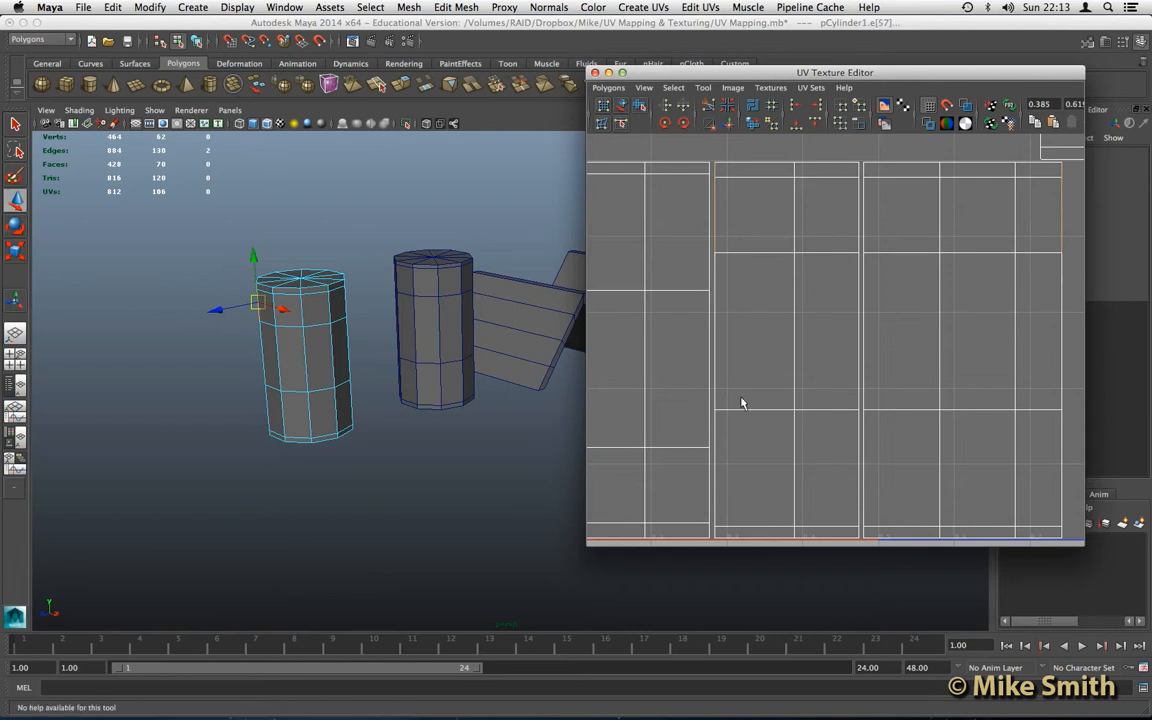
shift+click(717, 537)
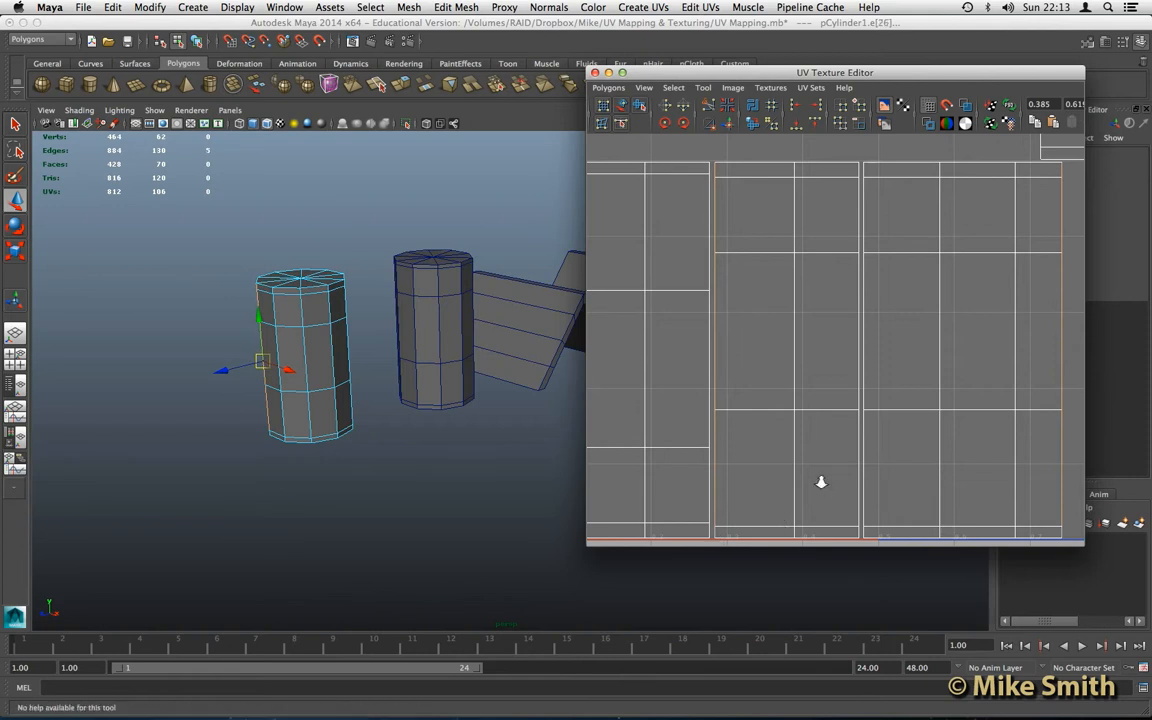
scroll(821, 482, down, 2)
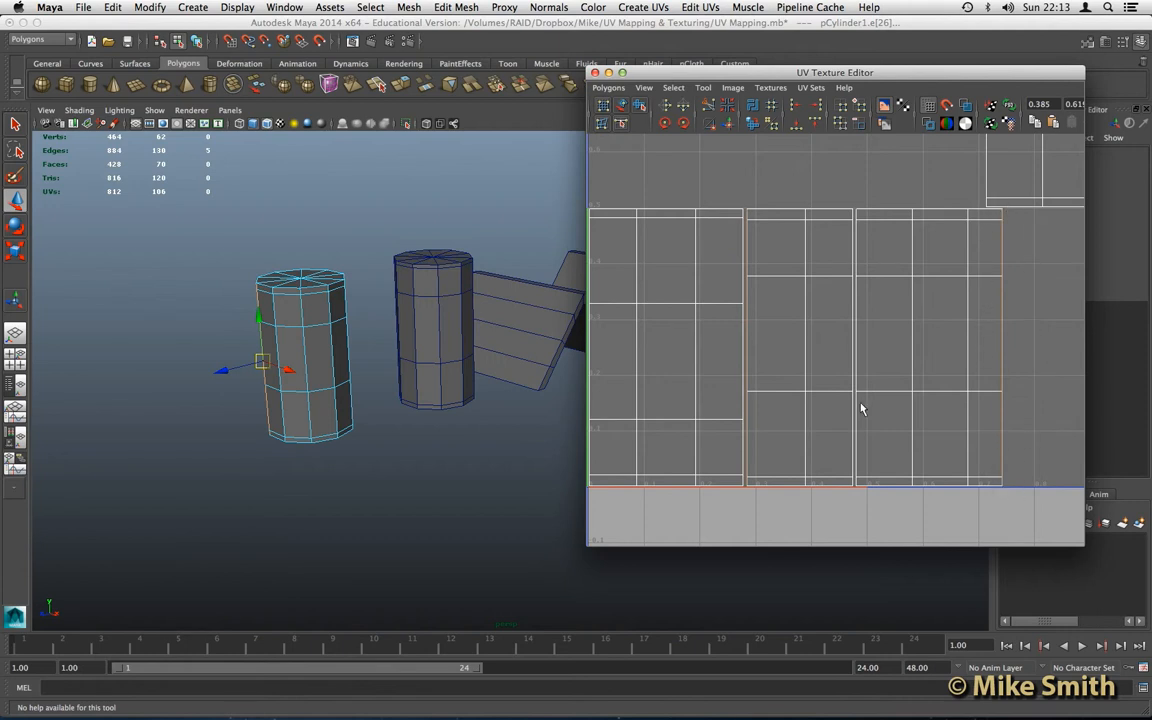
scroll(845, 416, down, 1)
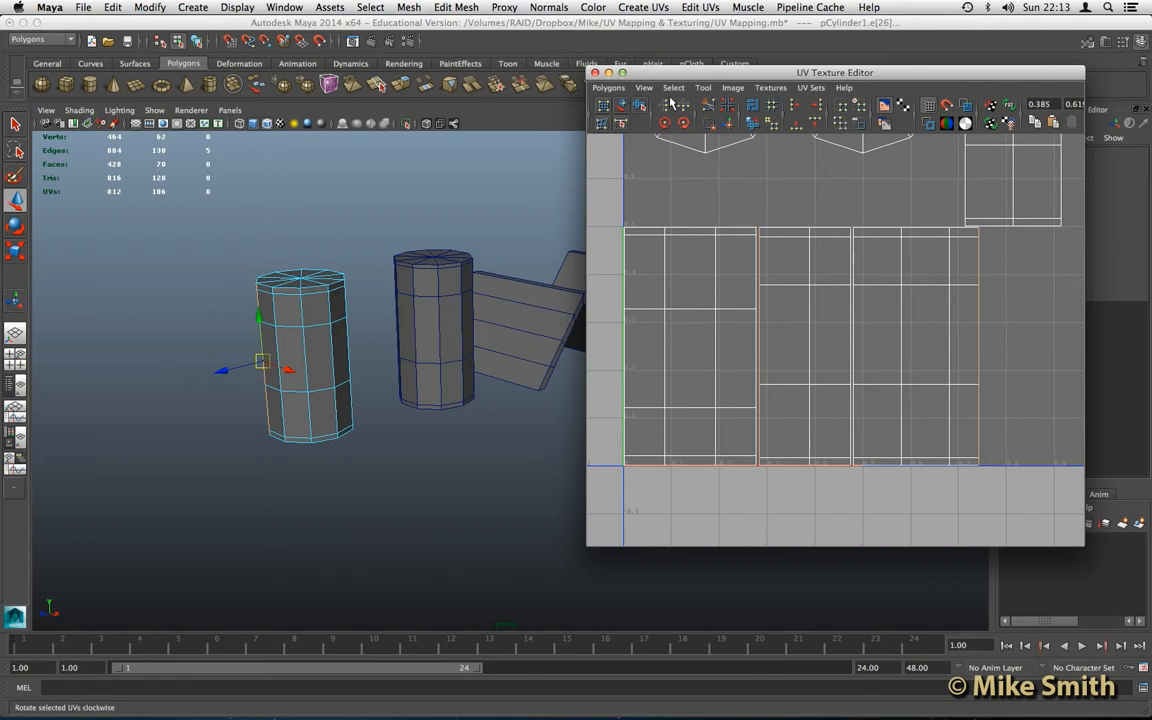
click(608, 88)
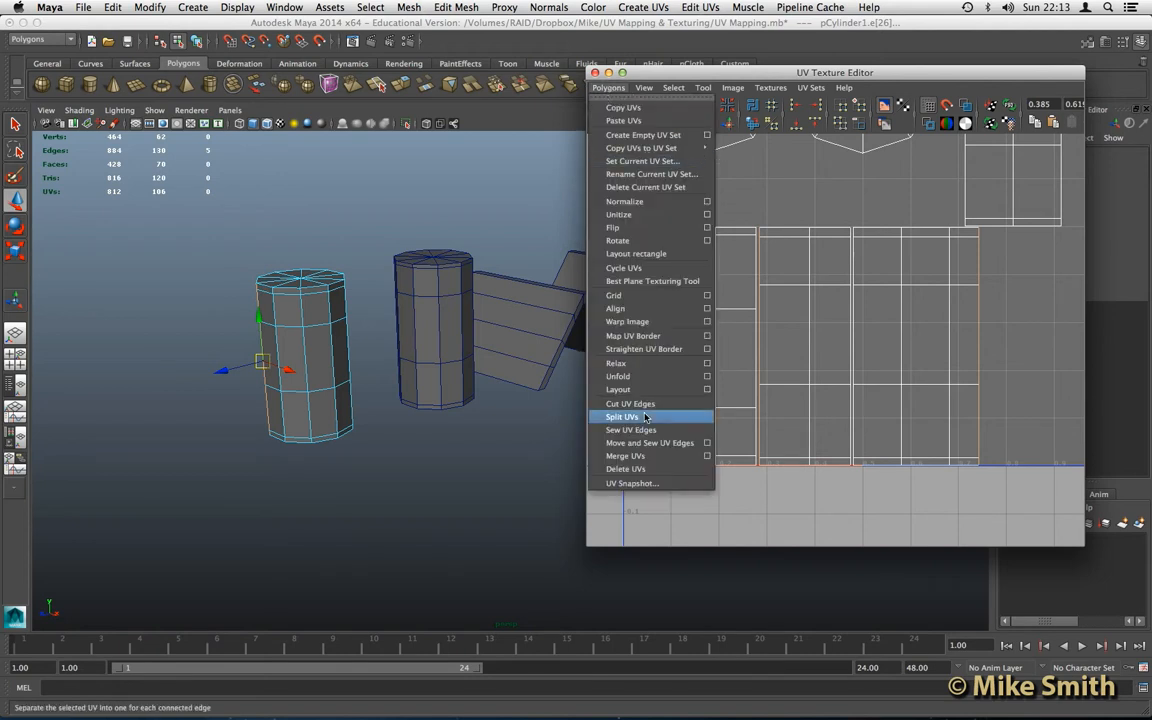
click(652, 443)
click(622, 400)
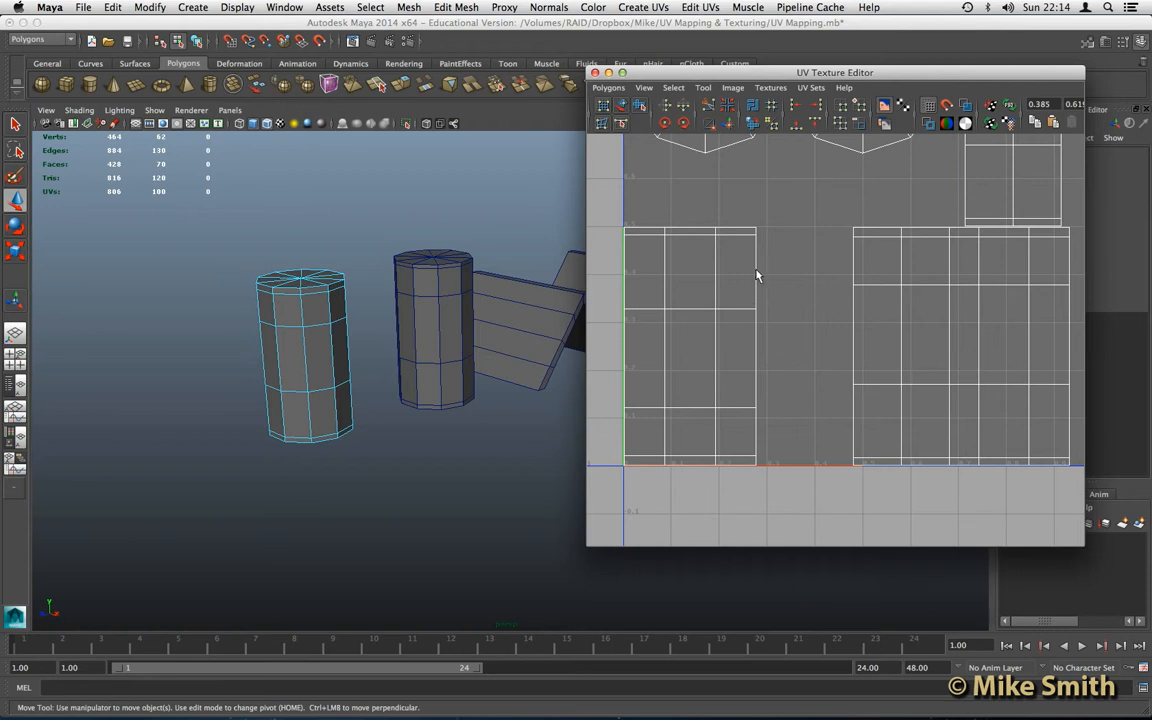
- Switch to edge selection and select a left border edge of the large side shell to locate its matching edge
right_drag(854, 256, 854, 222)
click(854, 260)
scroll(858, 292, down, 3)
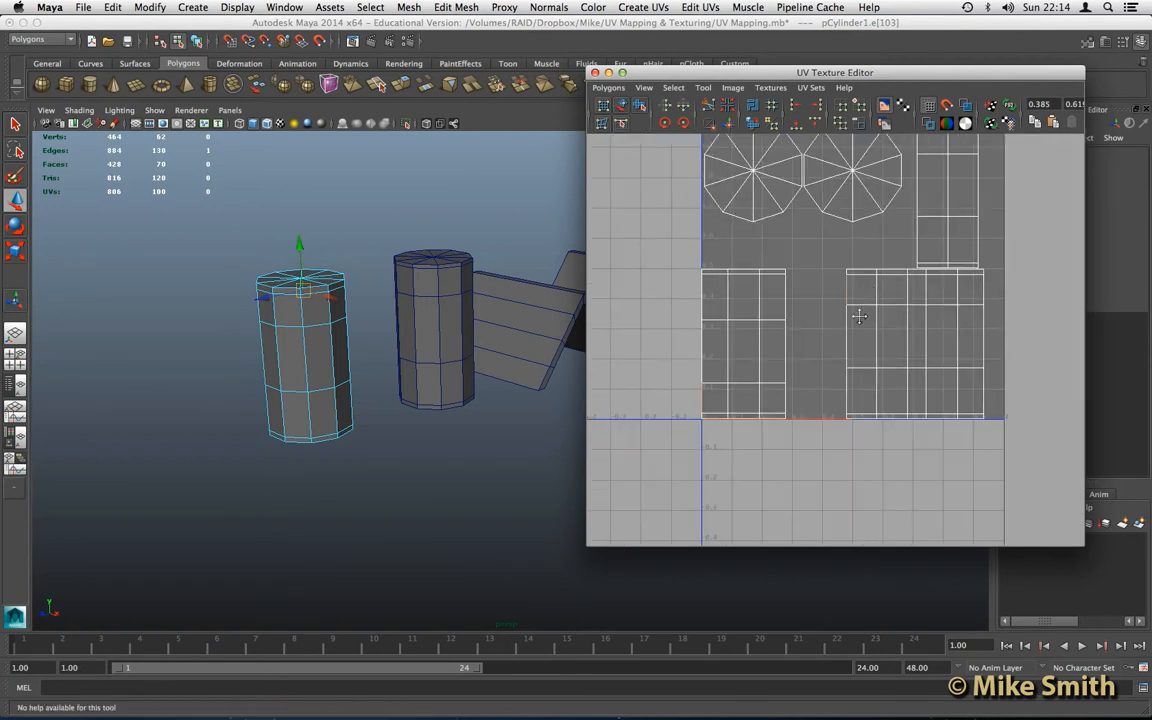
alt+middle_drag(859, 316, 845, 352)
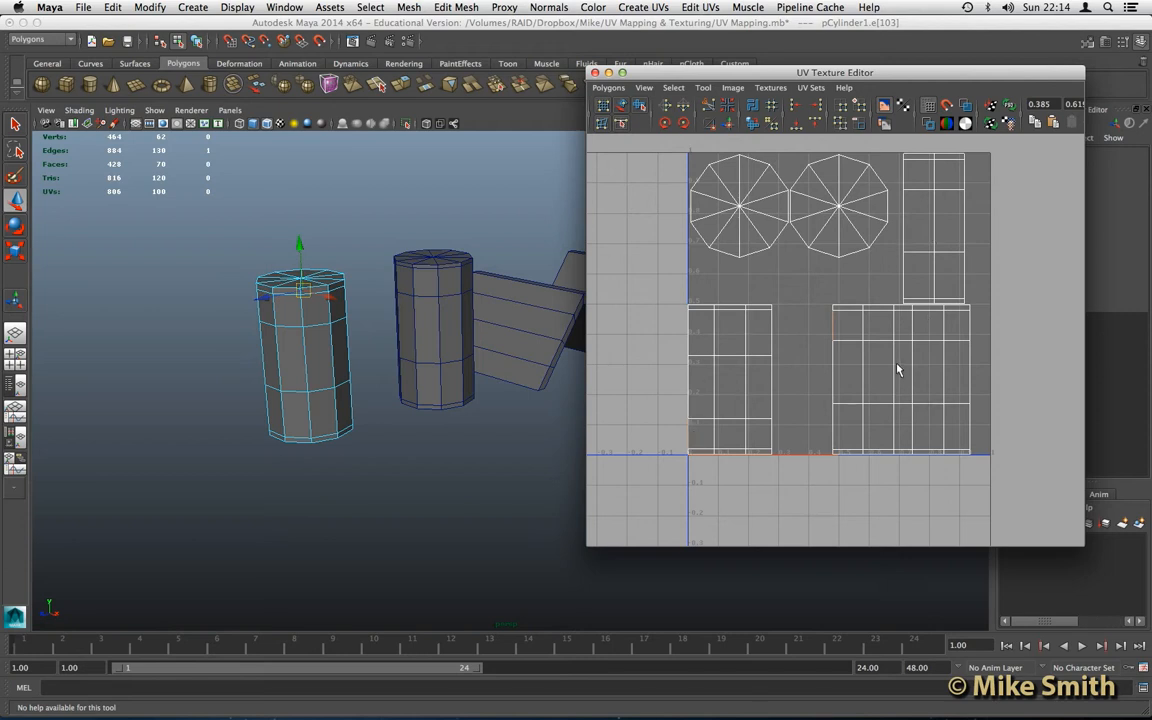
- Select all five left border edges of the large side shell, and move and sew them to join the leftmost side shell
scroll(897, 370, up, 4)
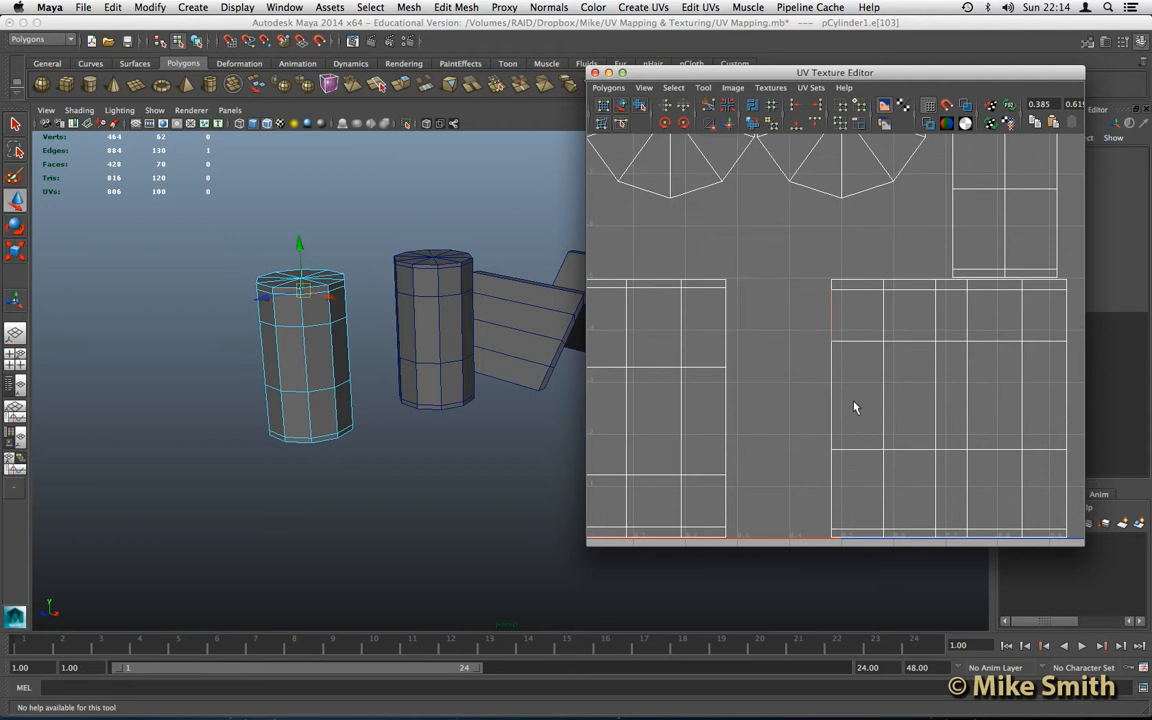
scroll(845, 395, up, 2)
alt+middle_drag(840, 385, 829, 328)
scroll(835, 360, up, 1)
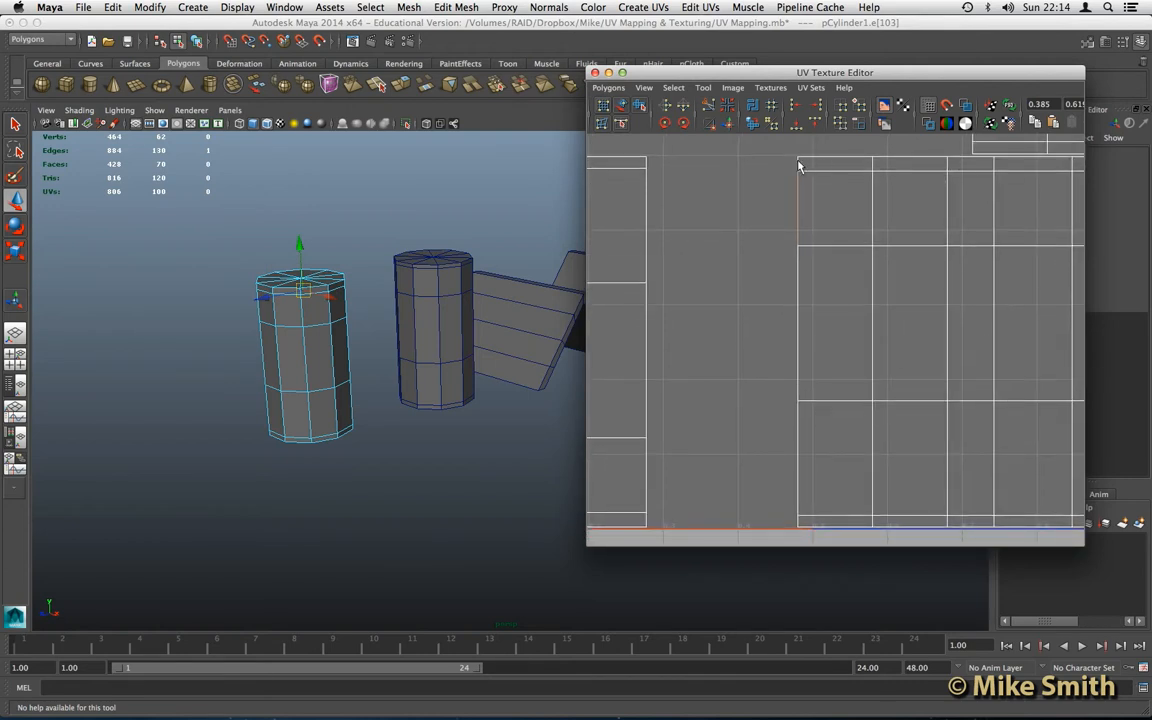
shift+click(798, 297)
shift+click(800, 526)
shift+click(799, 521)
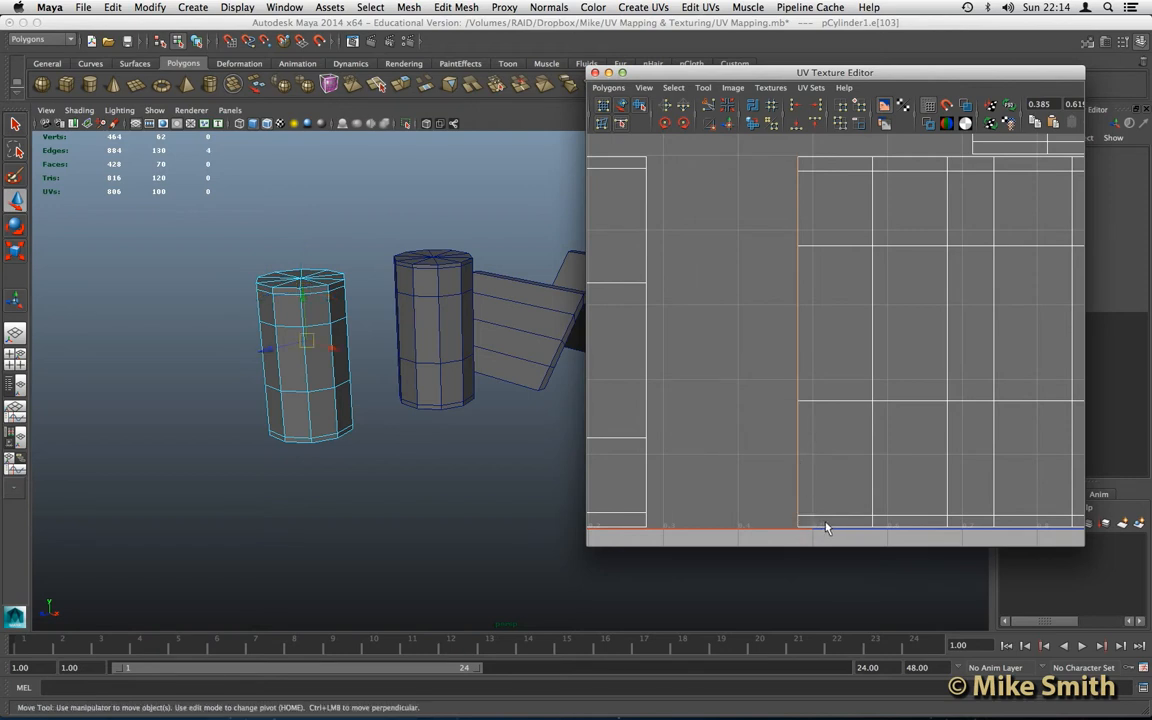
scroll(761, 368, down, 4)
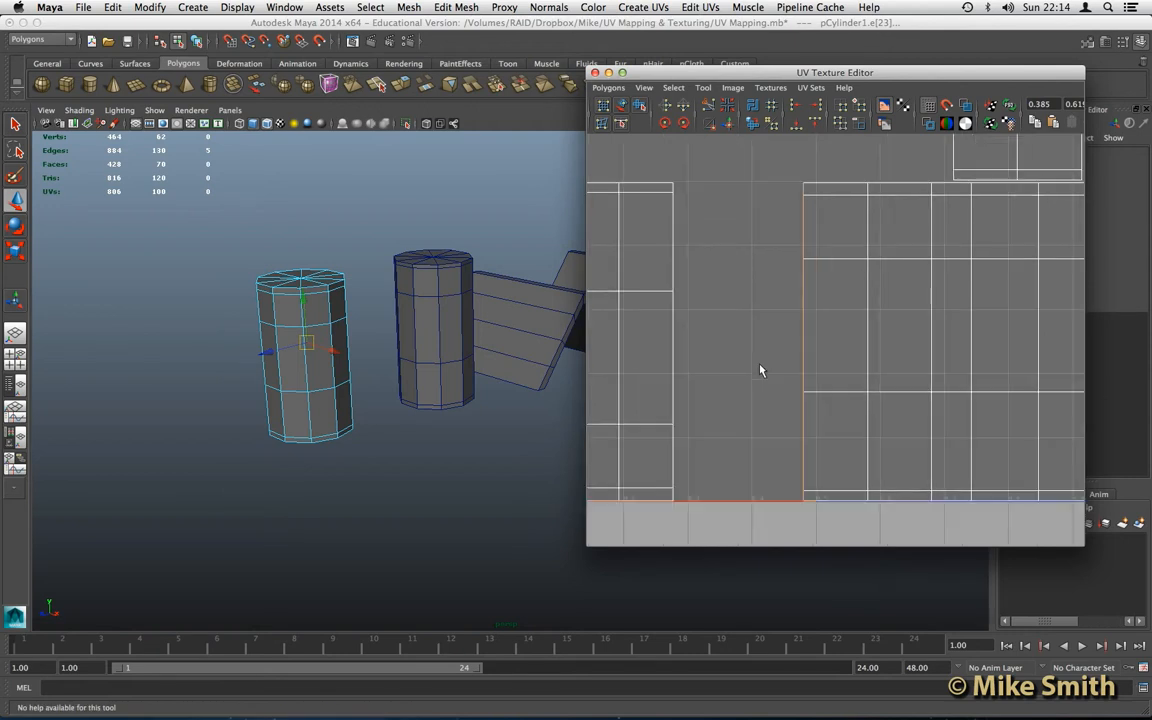
scroll(790, 415, down, 1)
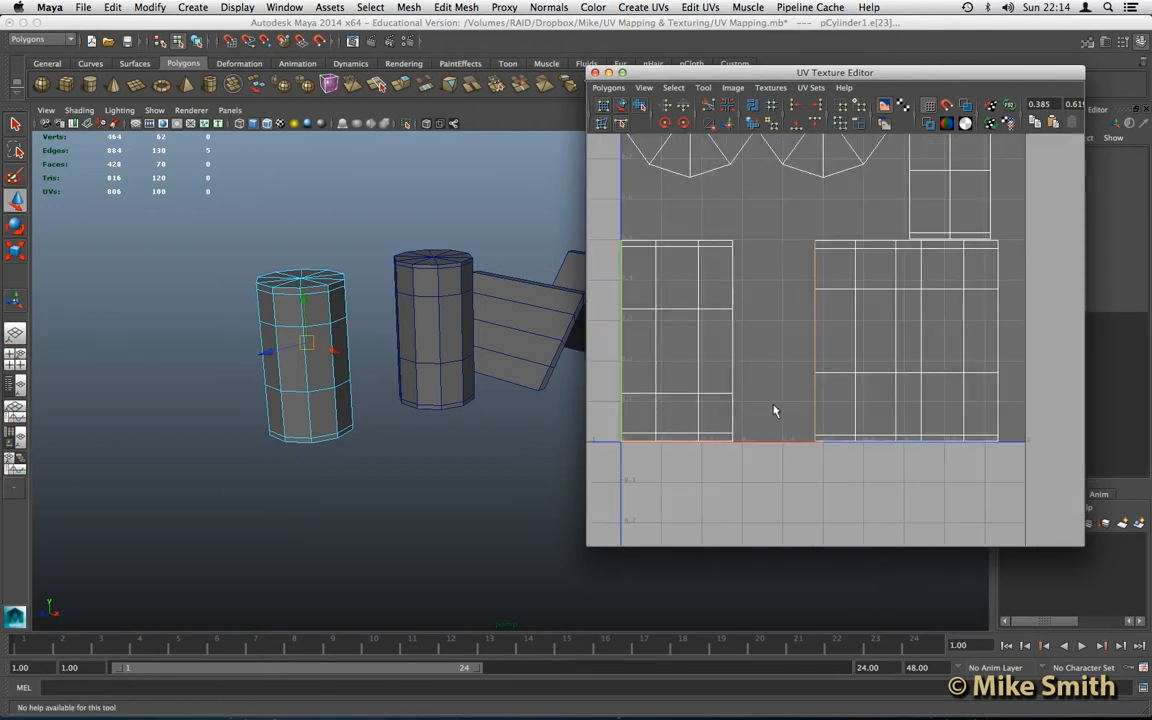
click(610, 88)
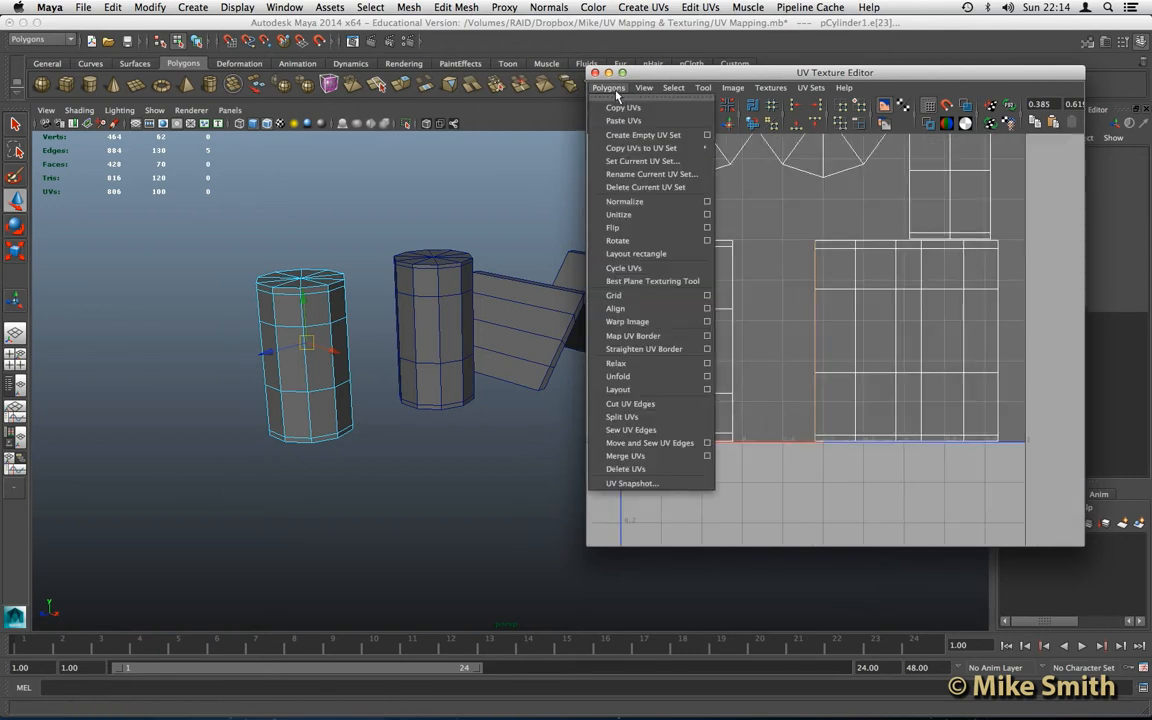
click(650, 442)
click(746, 230)
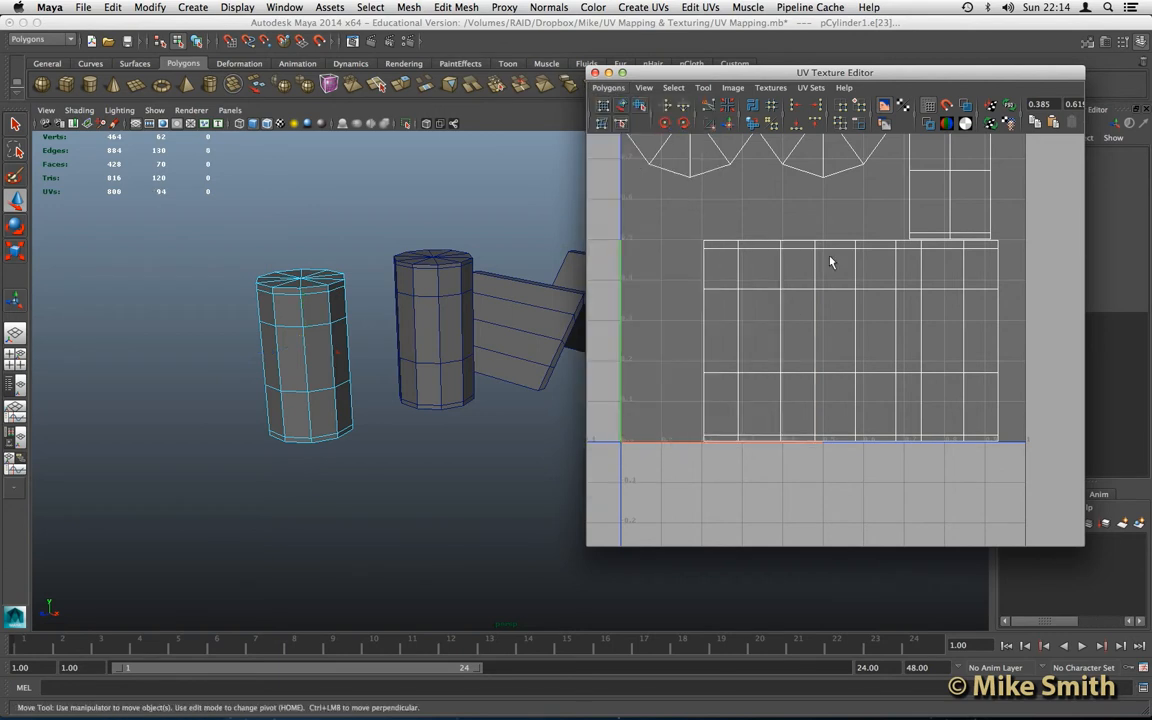
- Select all left border edges of the enlarged side shell, and move and sew them to attach the remaining side shell beside the caps
click(701, 271)
mouse_move(888, 326)
alt+middle_down()
mouse_move(875, 360)
mouse_move(877, 345)
alt+middle_up()
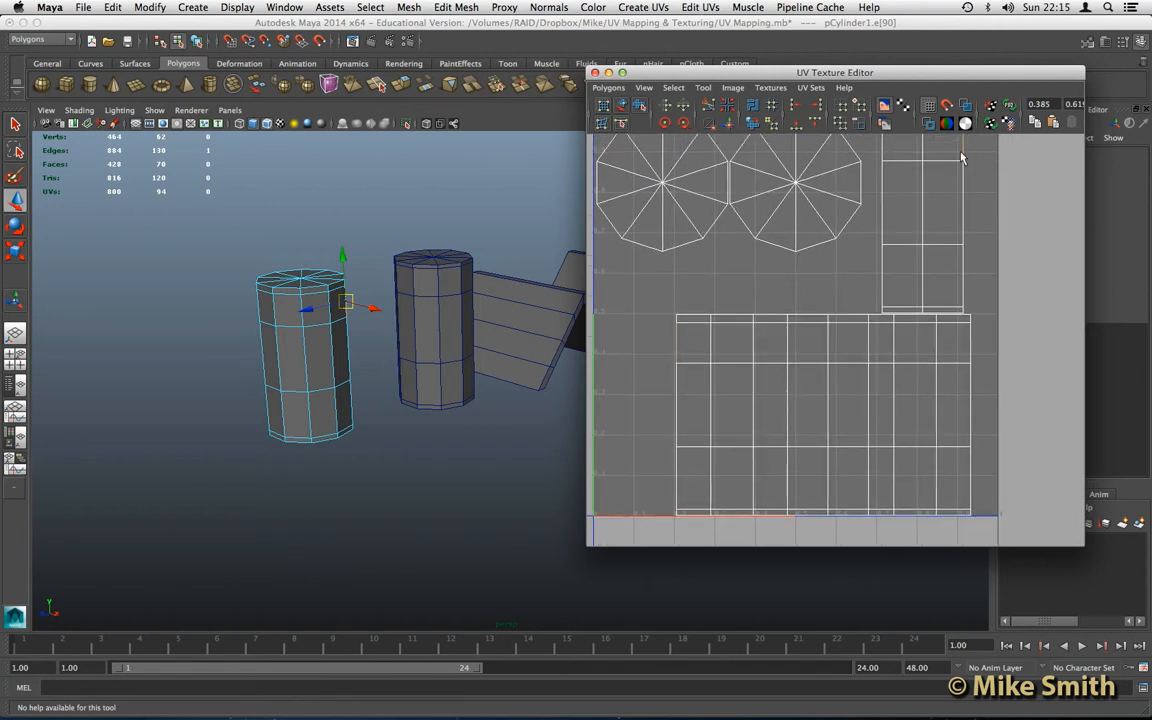
alt+middle_drag(722, 362, 728, 372)
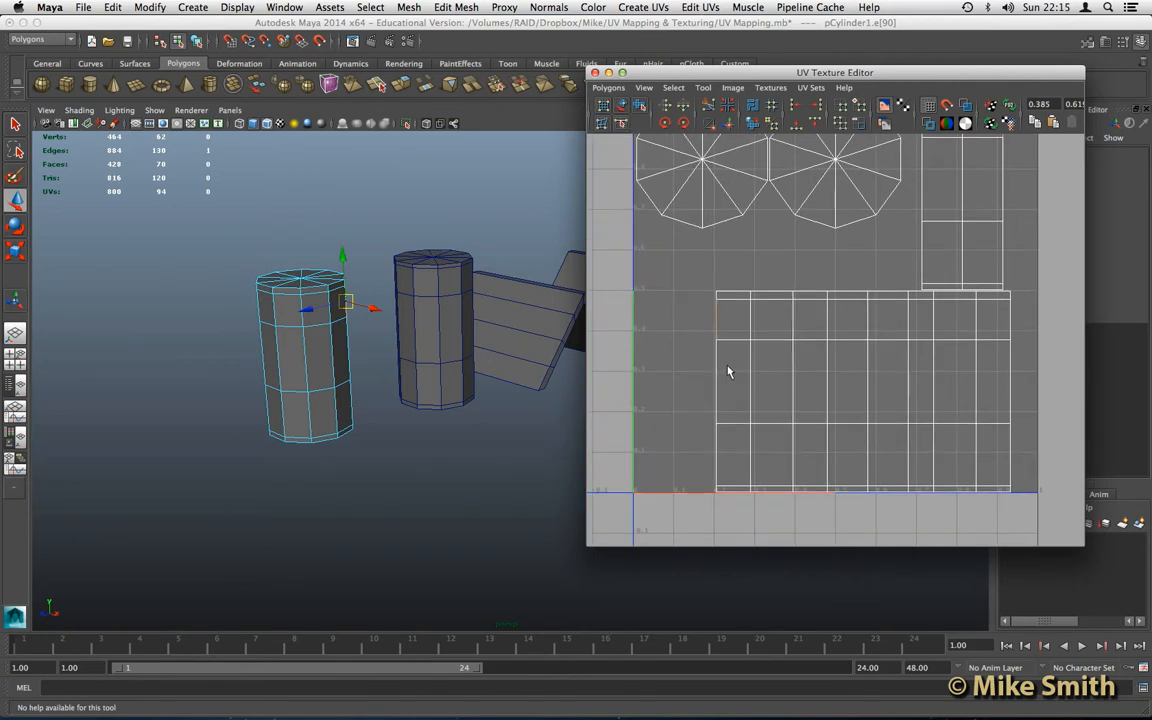
scroll(728, 373, up, 5)
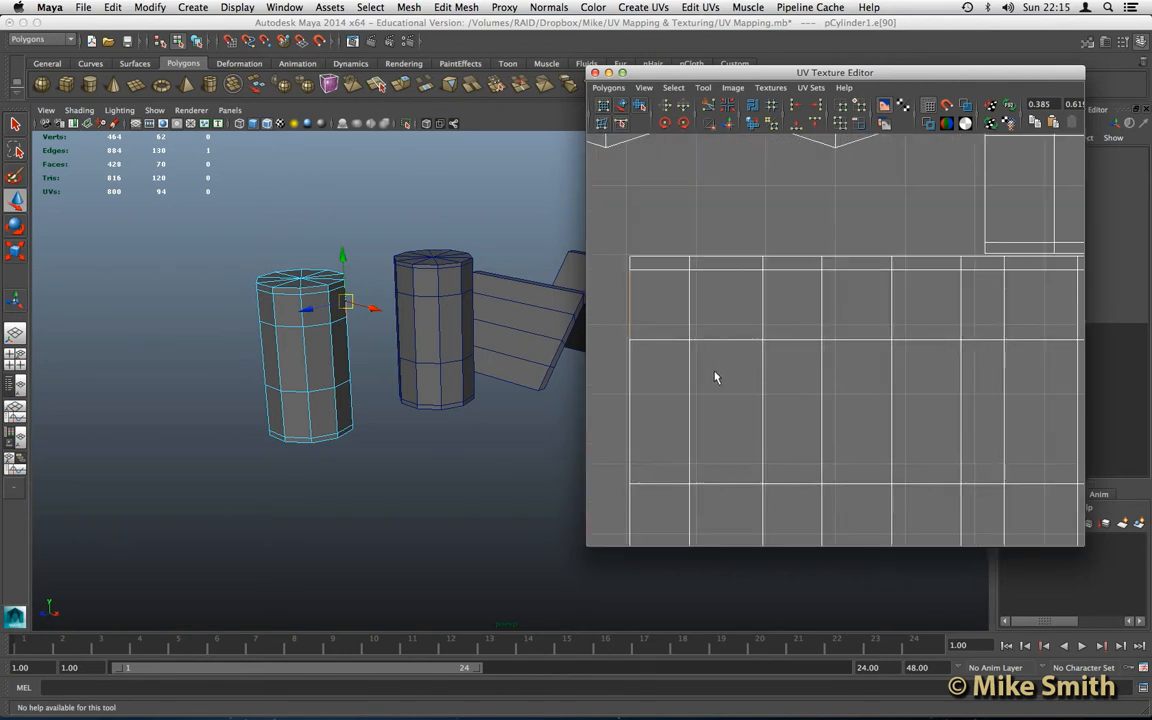
alt+middle_drag(726, 367, 756, 305)
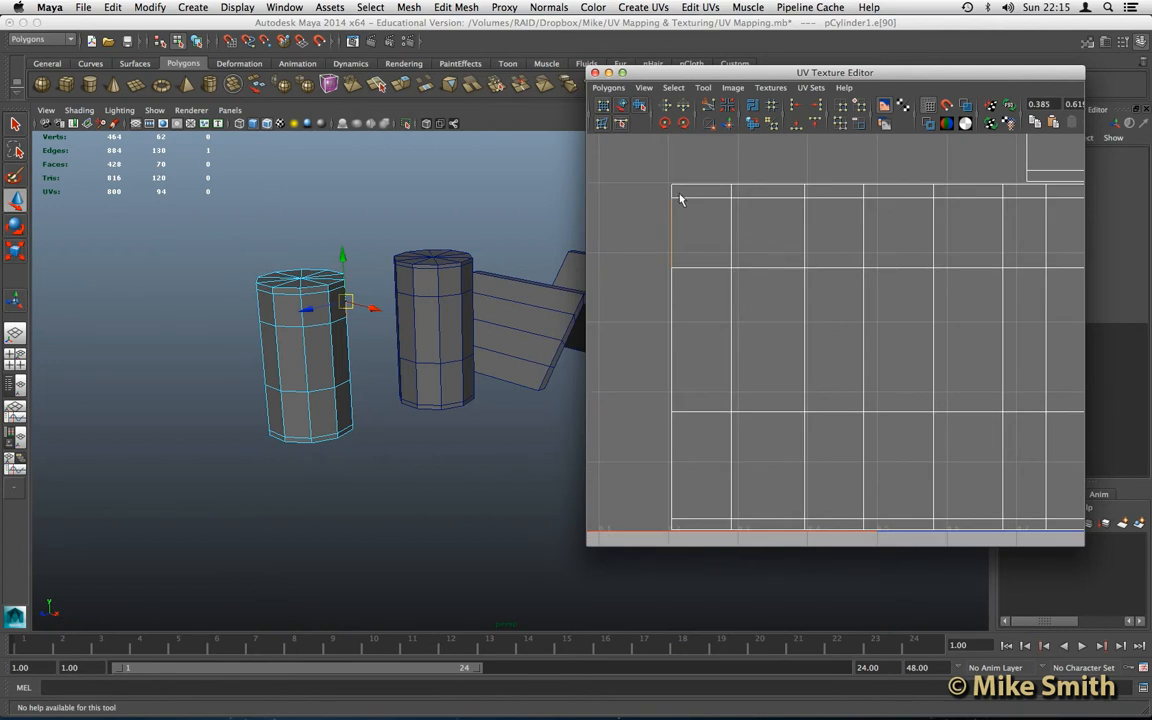
shift+click(671, 329)
shift+click(671, 452)
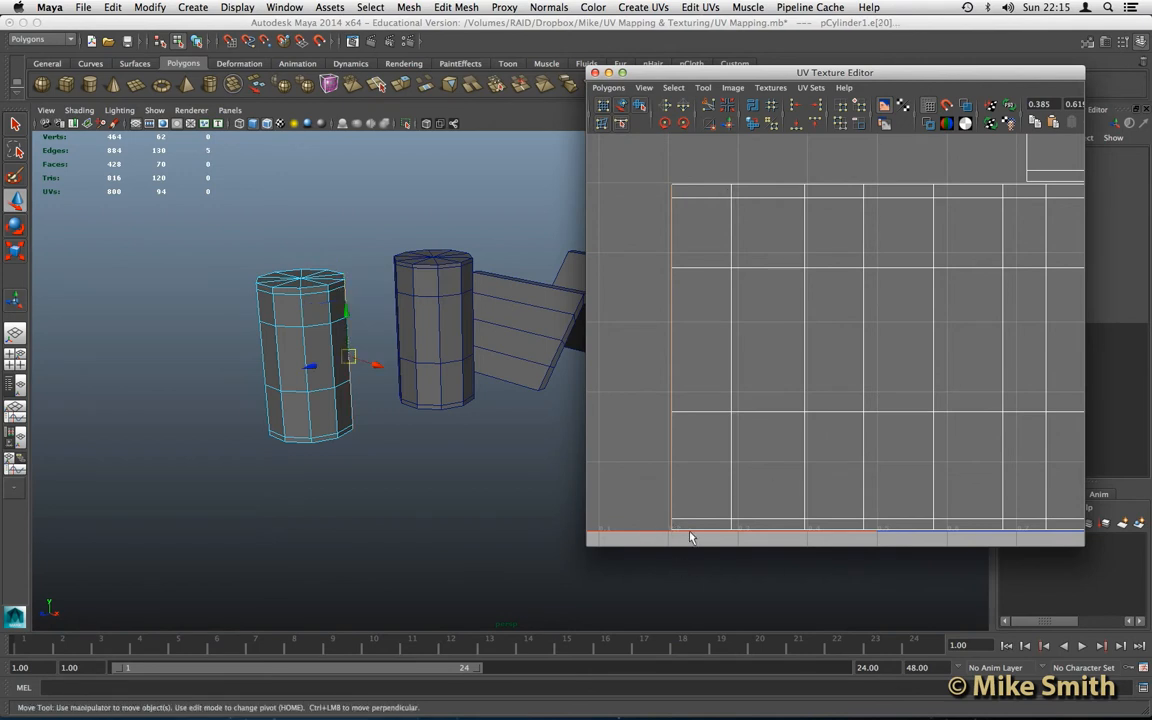
click(608, 87)
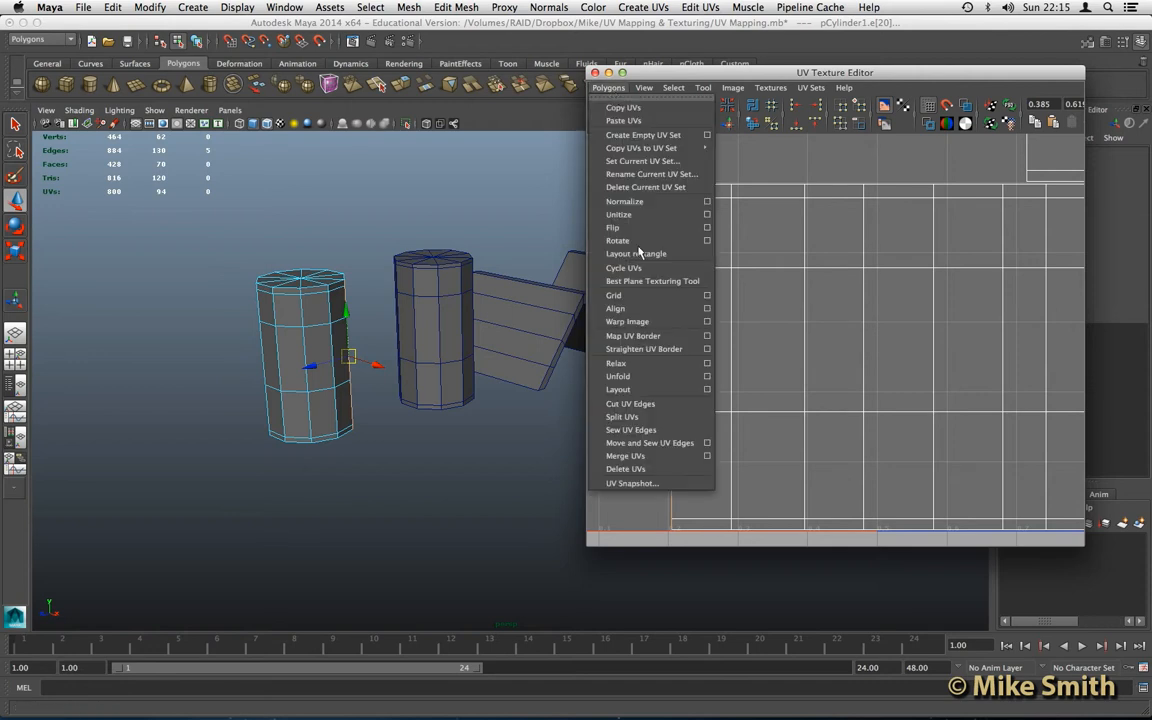
click(659, 445)
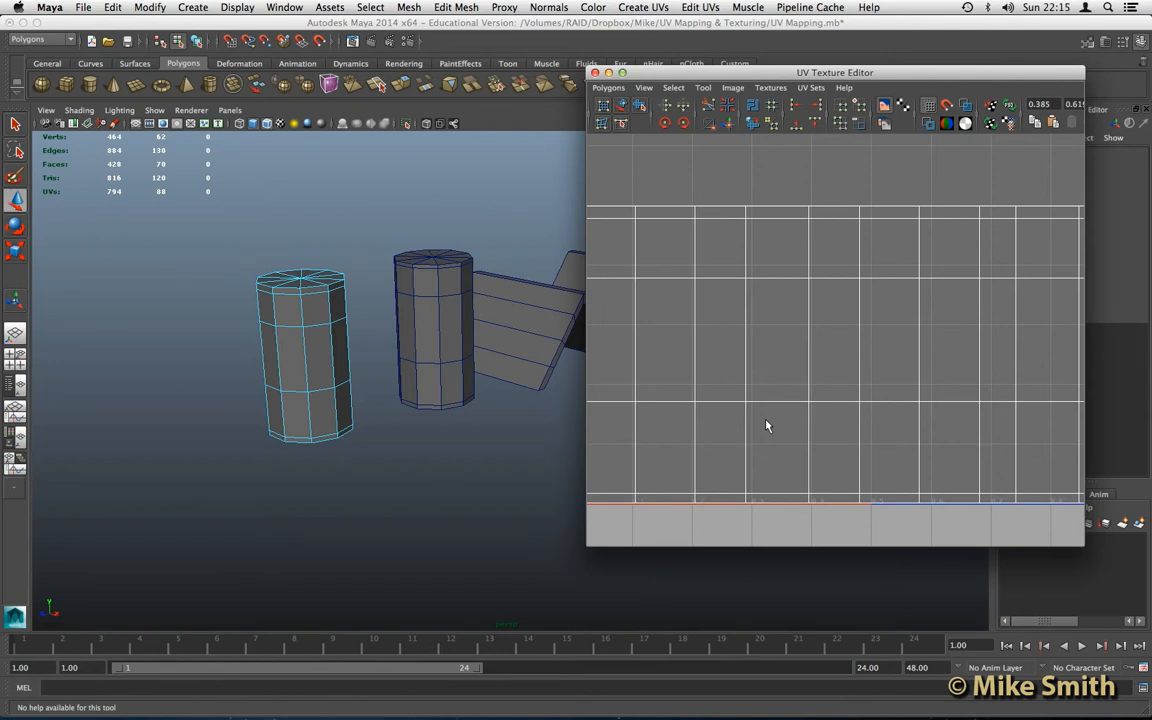
- Shift the eight rightmost UV columns of the sewn side shell slightly right, and the six rightmost again, to even out the column widths
scroll(766, 426, down, 2)
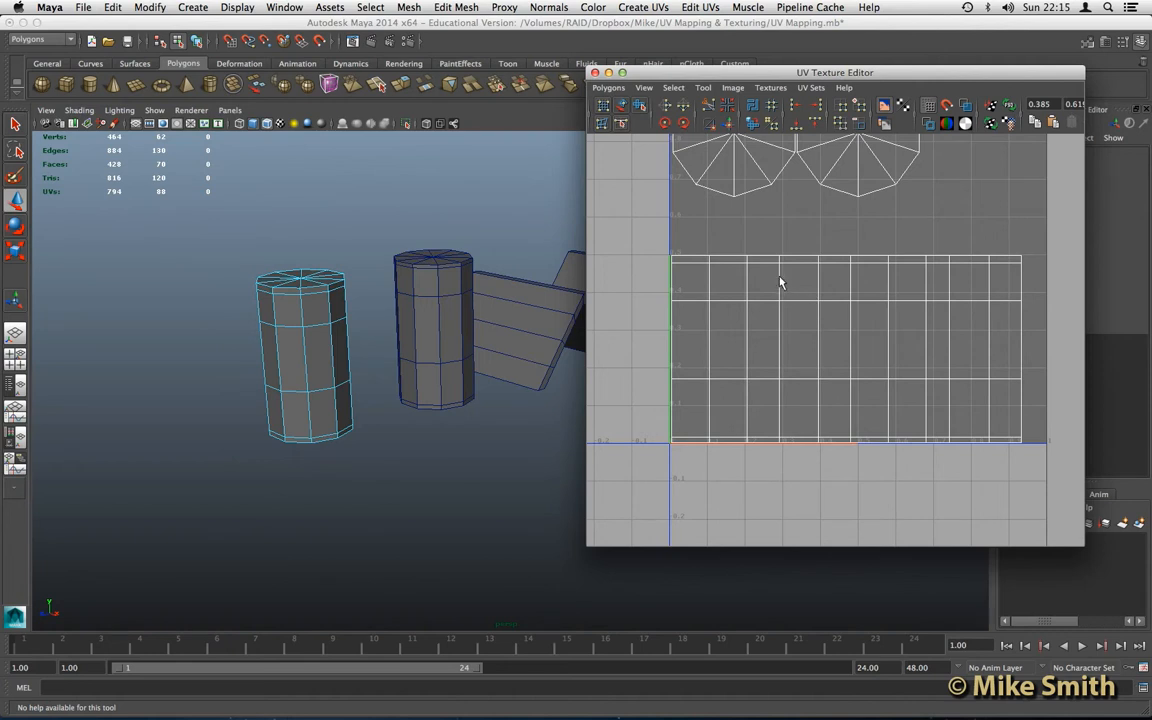
right_drag(780, 283, 768, 248)
drag(1043, 459, 1042, 459)
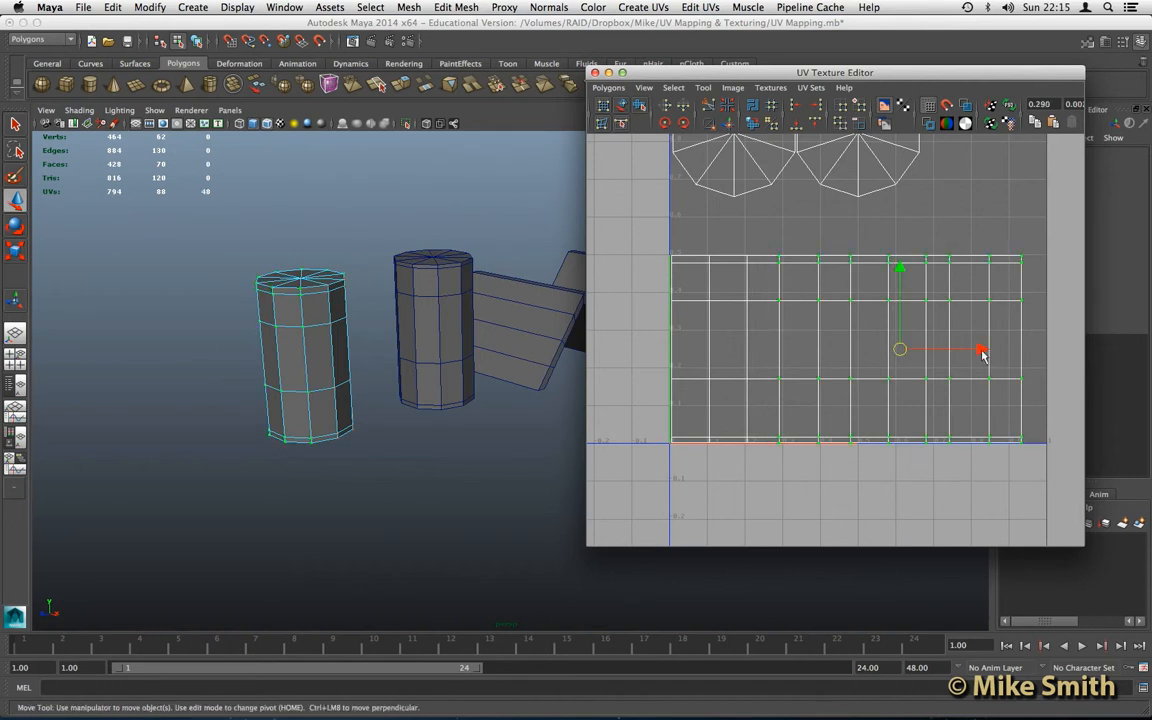
drag(982, 350, 986, 348)
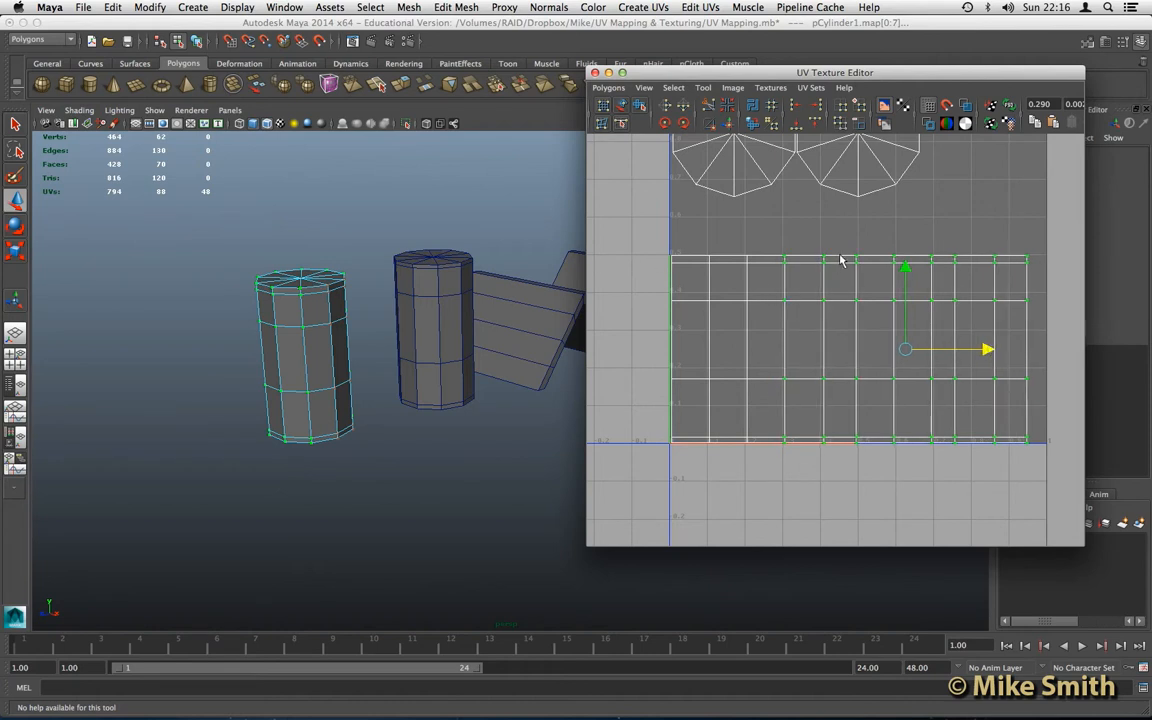
drag(1005, 459, 1046, 458)
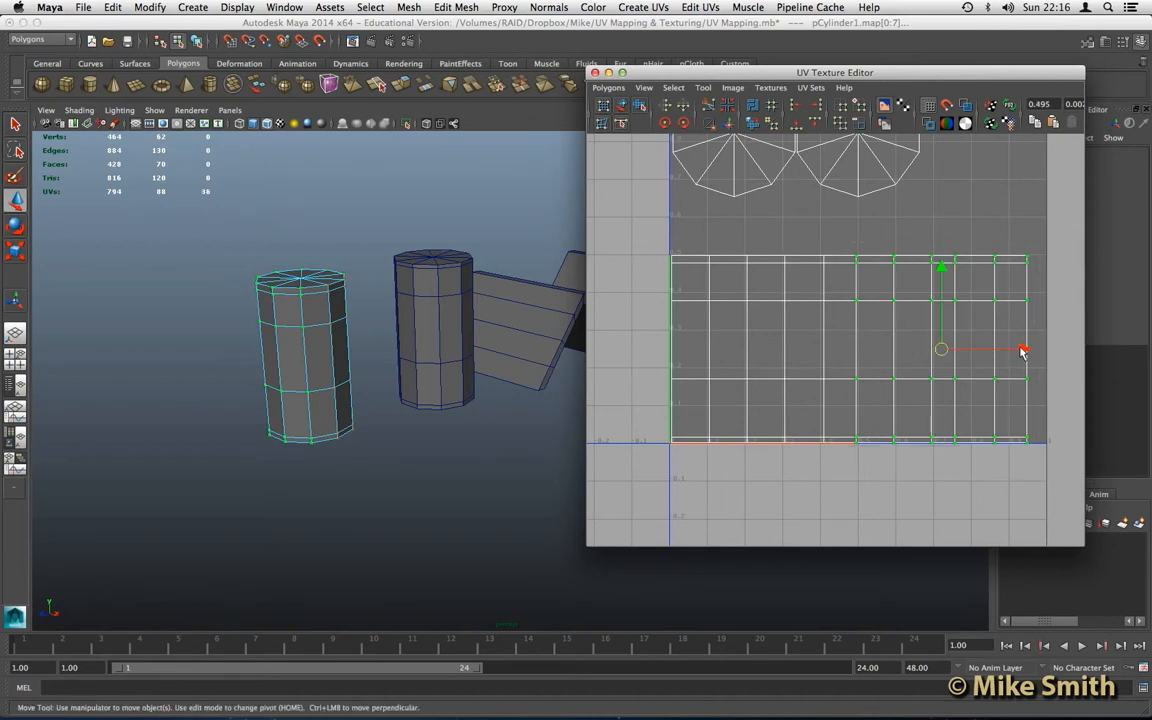
drag(1023, 351, 1026, 351)
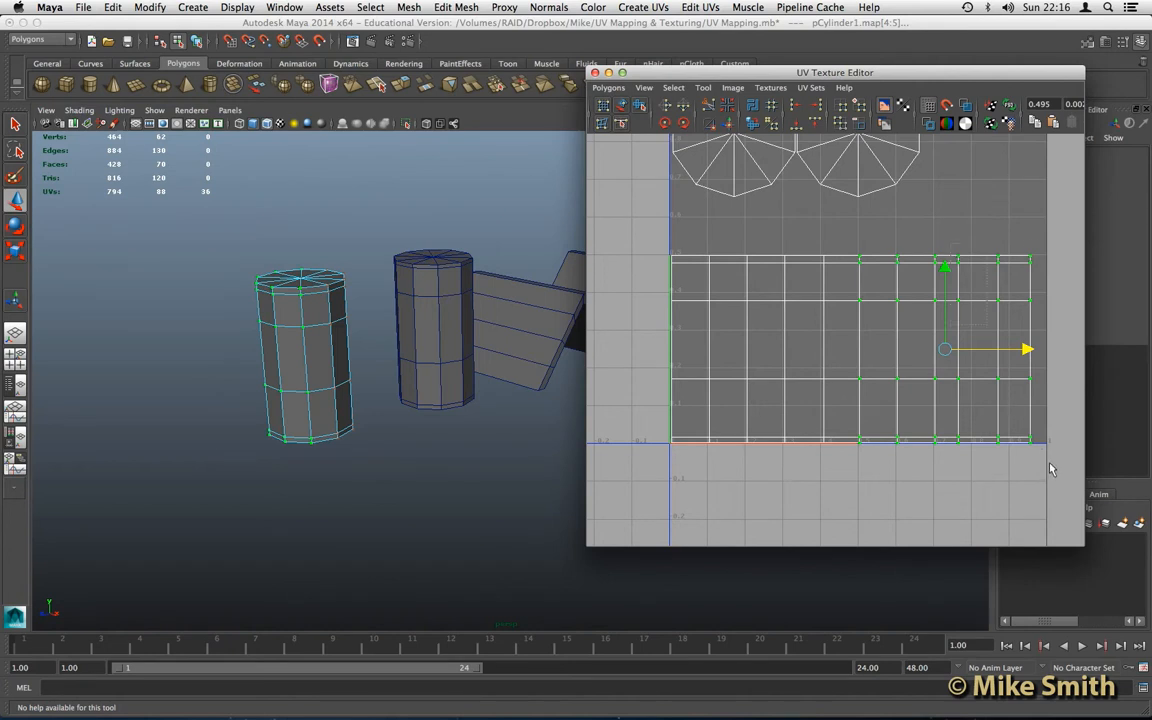
- Move the three rightmost UV columns of the side shell right, and the last column onto the right edge of the 0–1 space
drag(1050, 470, 1043, 455)
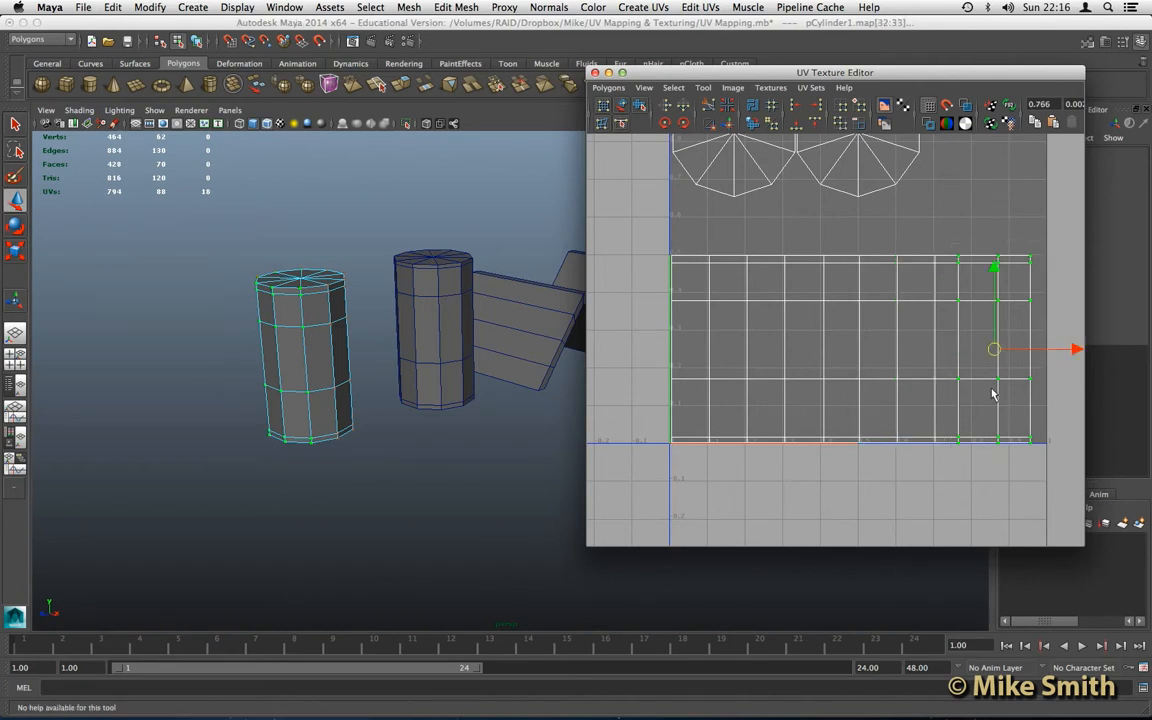
click(1075, 352)
drag(1081, 352, 1089, 349)
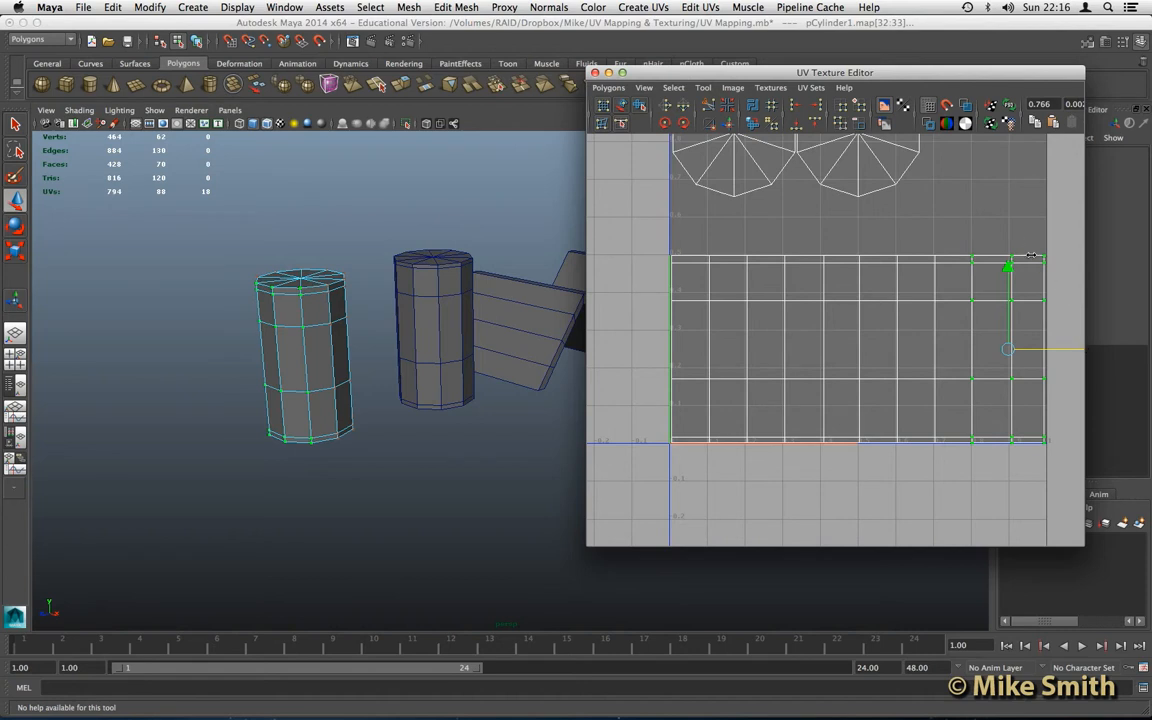
drag(1060, 449, 1061, 453)
alt+middle_drag(1041, 369, 949, 367)
drag(1034, 350, 1038, 349)
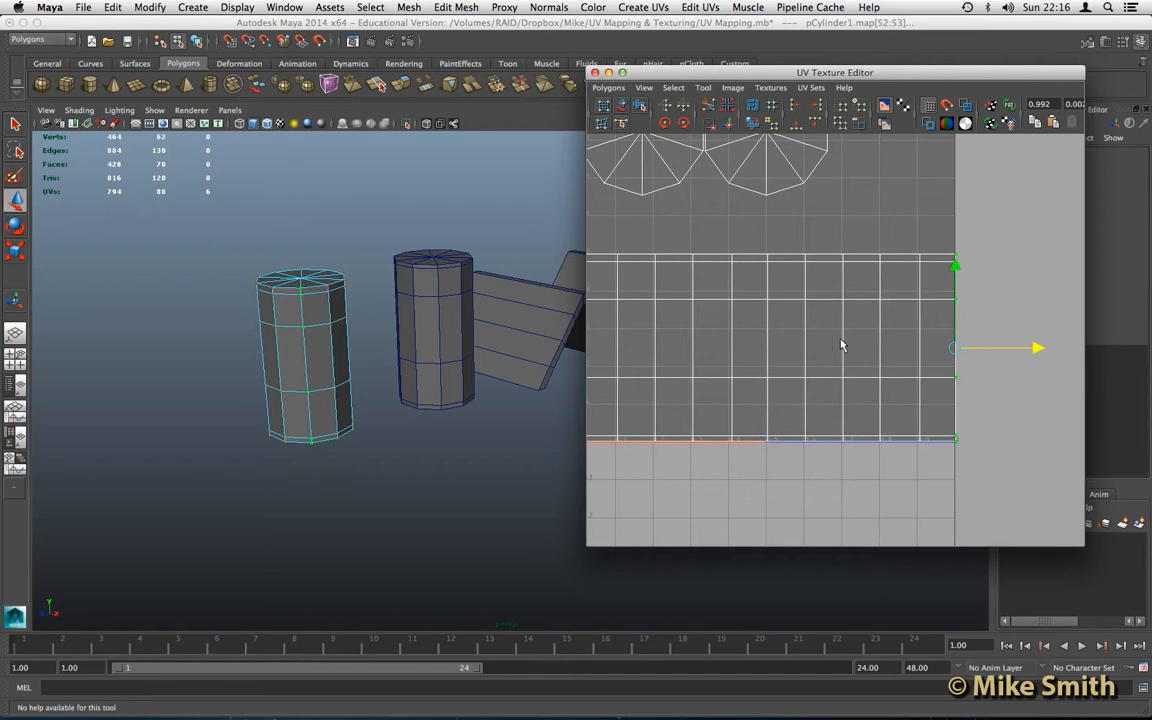
- Select all UVs of the side shell, nudge them slightly left, and raise them just above the bottom edge of the 0–1 space
alt+middle_drag(796, 366, 844, 362)
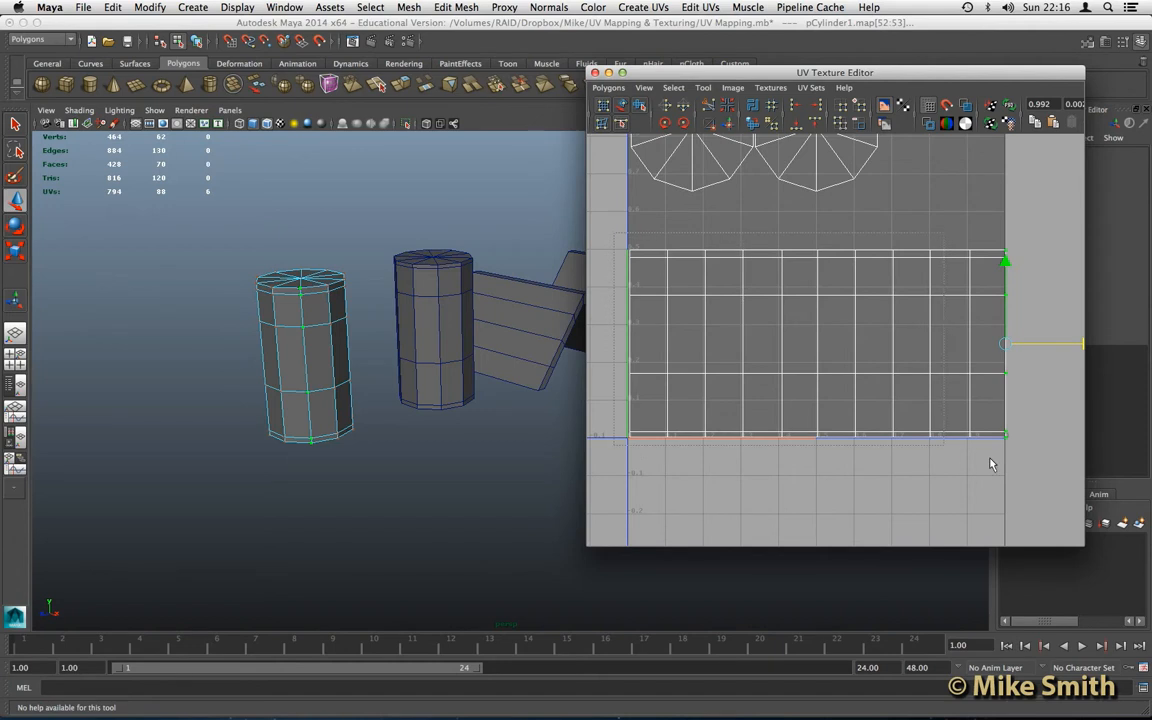
drag(1022, 464, 1022, 463)
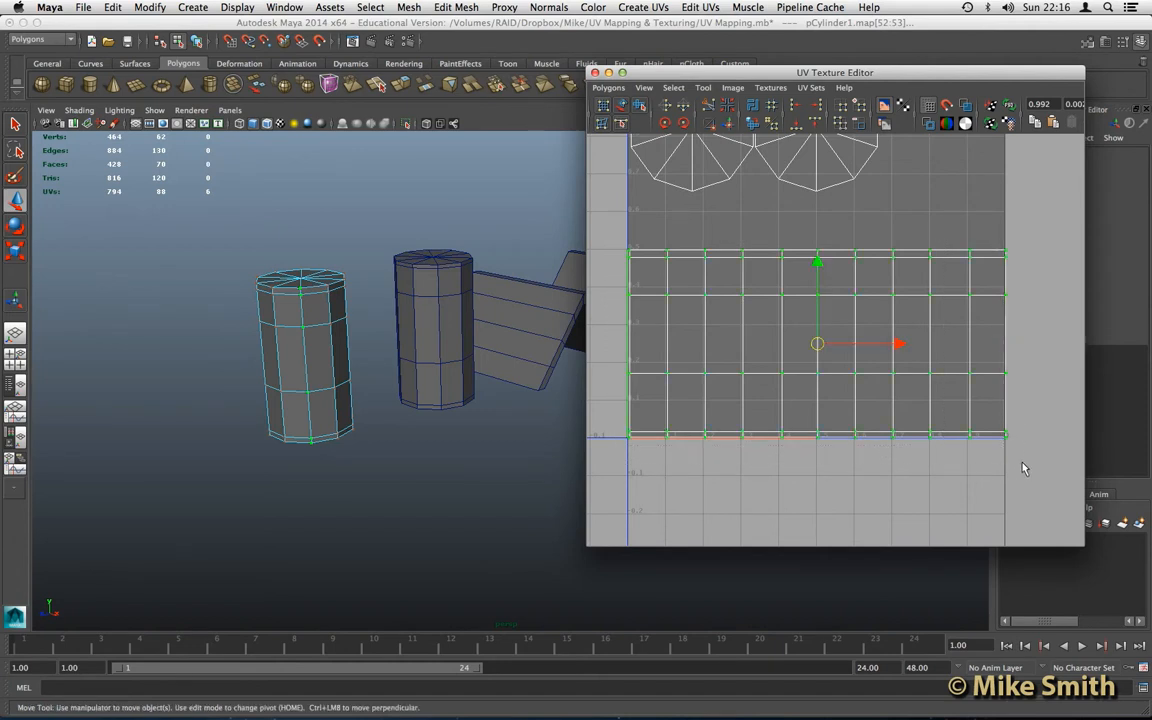
click(898, 345)
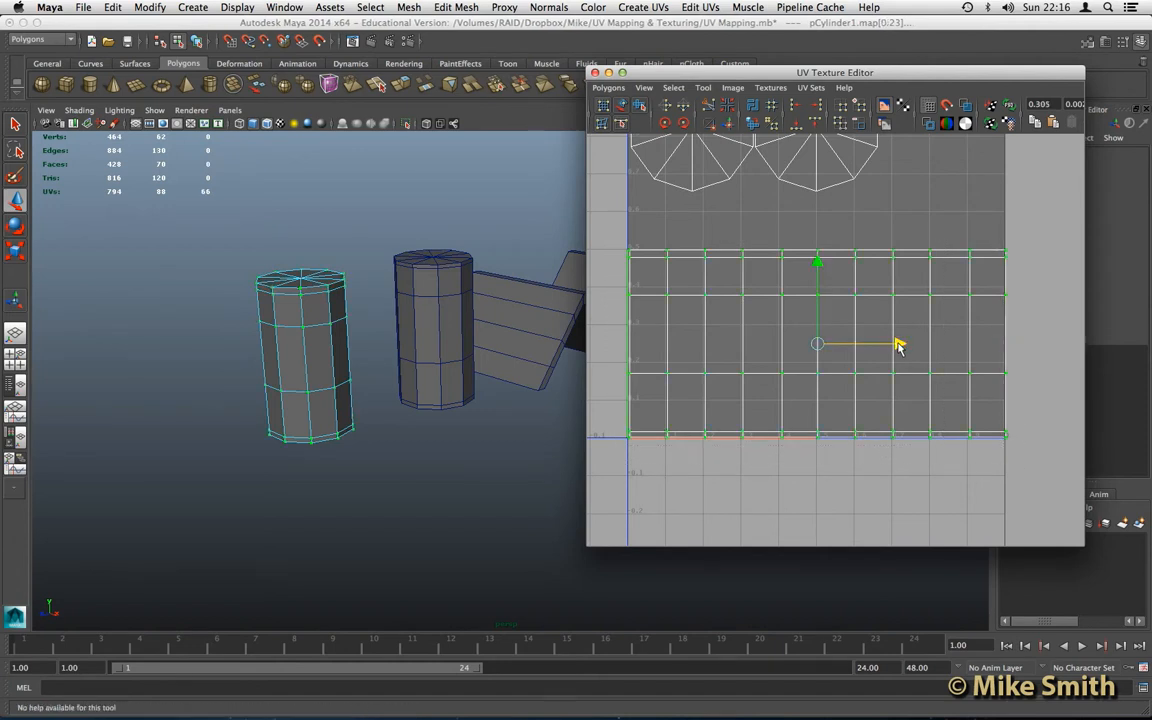
drag(898, 345, 897, 345)
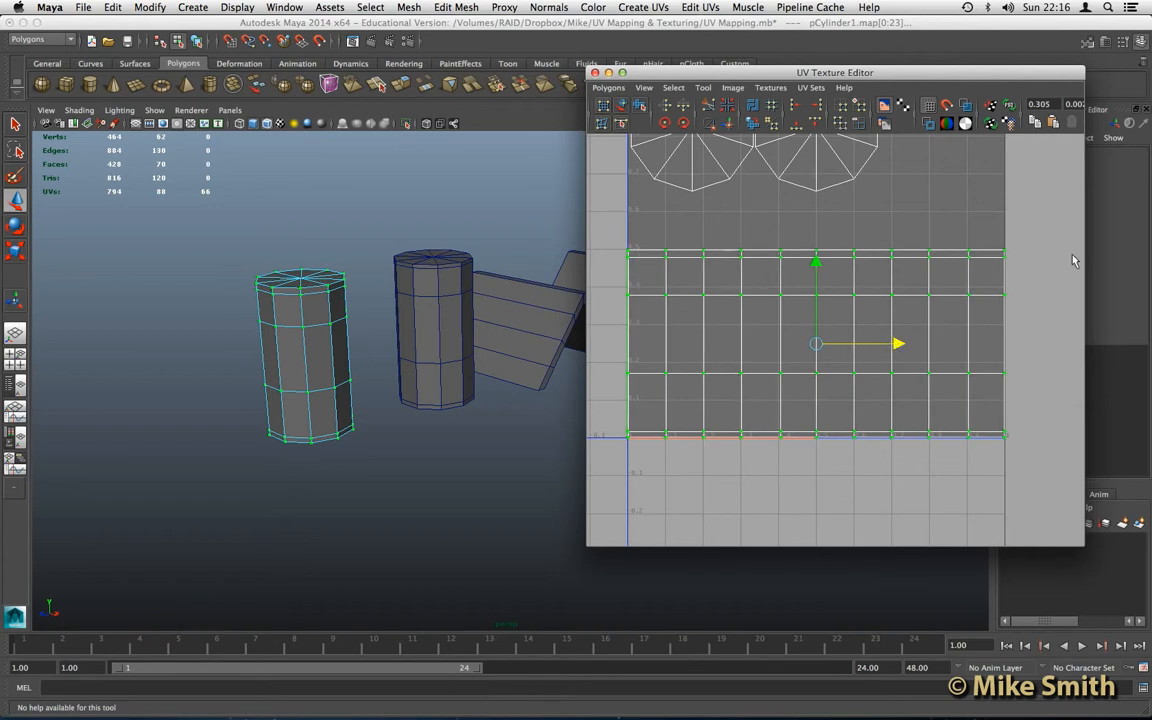
click(816, 262)
drag(816, 262, 818, 256)
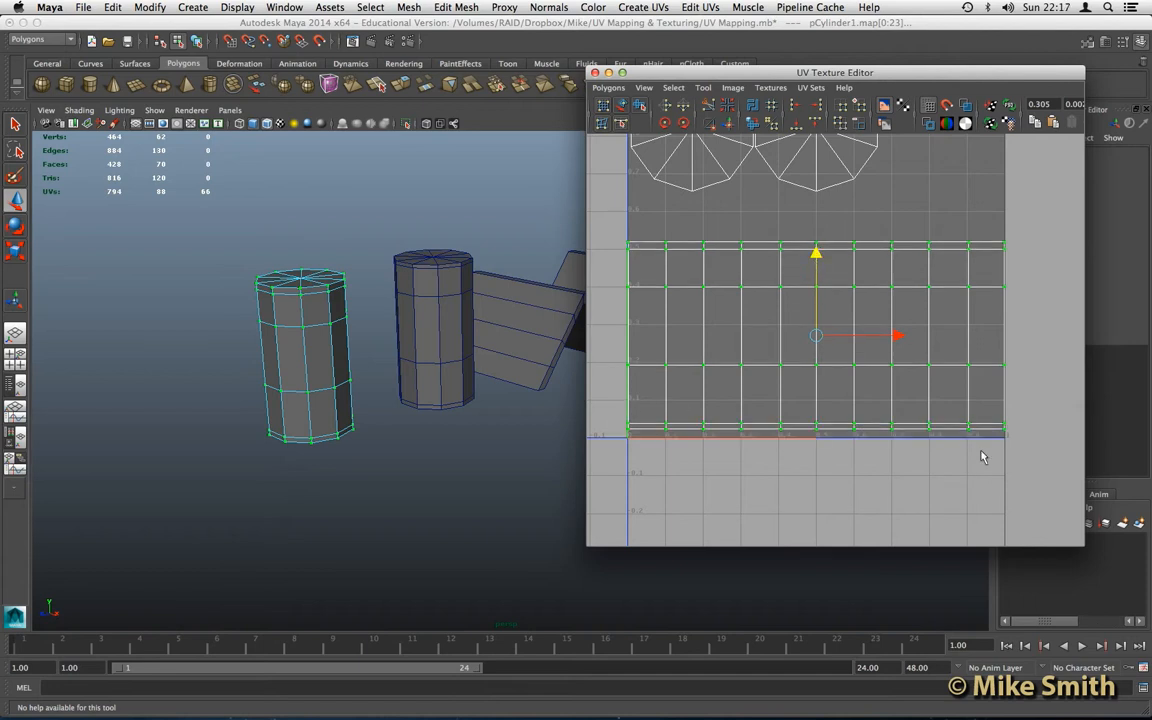
- Move the right circular cap shell's UVs right to leave a gap between the caps, and return the cylinder to object mode
scroll(783, 349, down, 2)
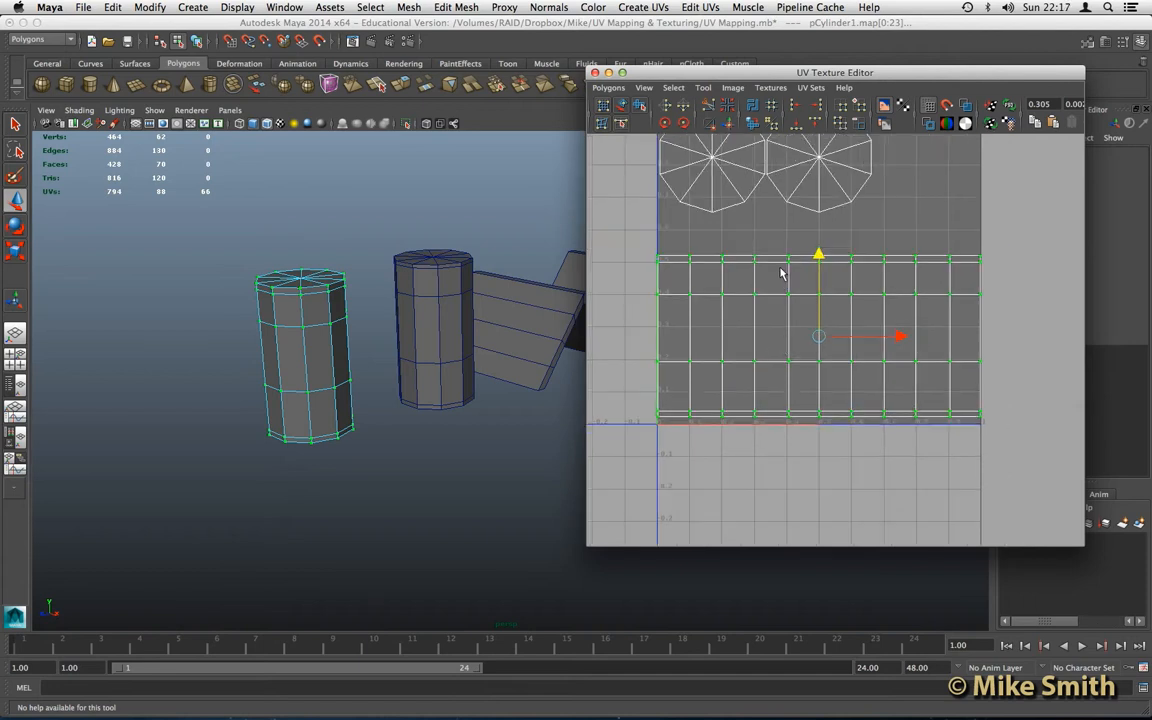
alt+middle_drag(775, 280, 779, 329)
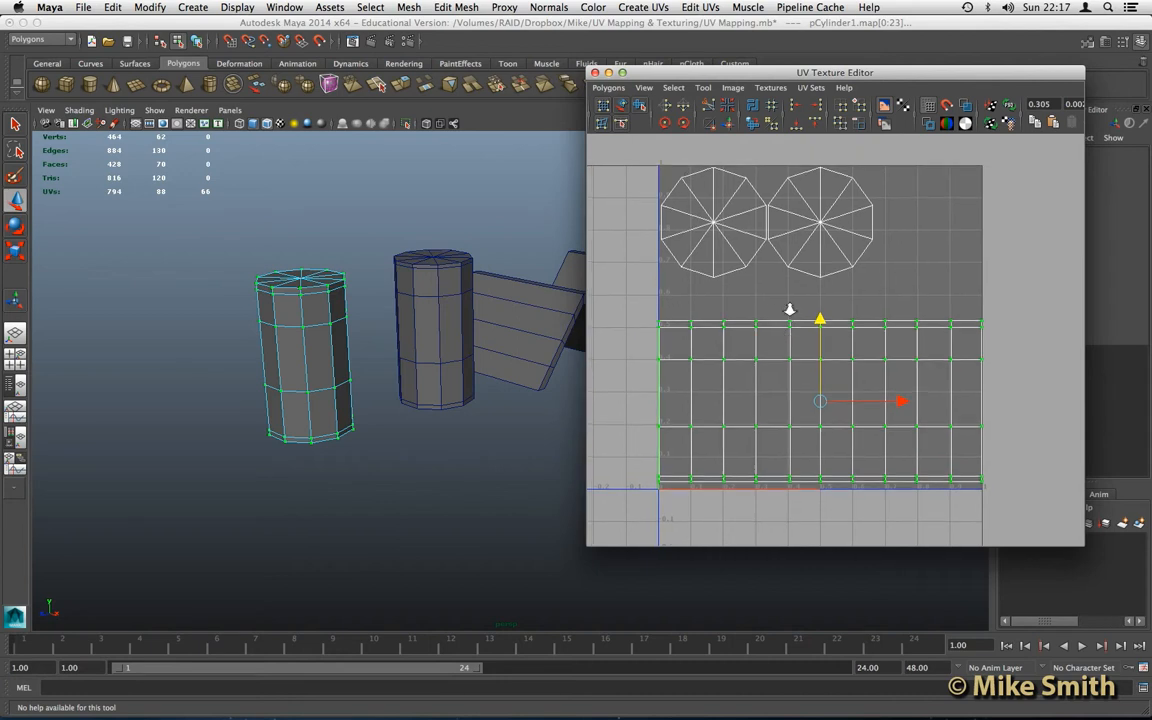
scroll(789, 309, up, 1)
alt+middle_drag(797, 276, 803, 310)
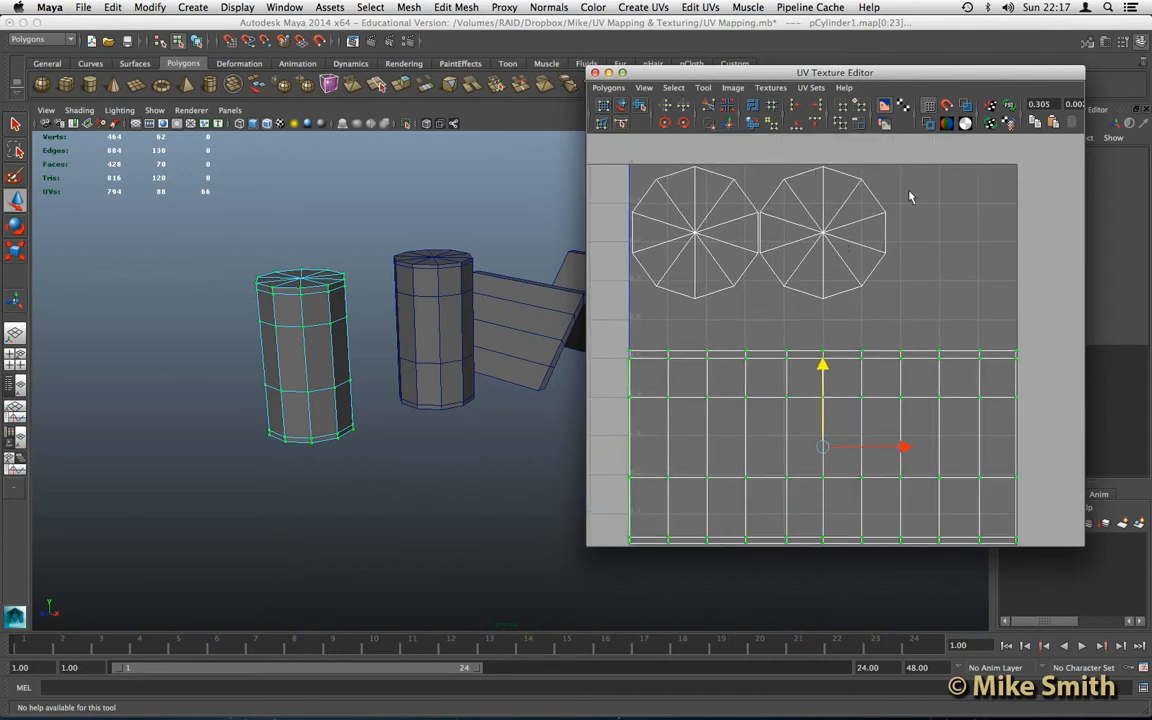
drag(909, 153, 758, 314)
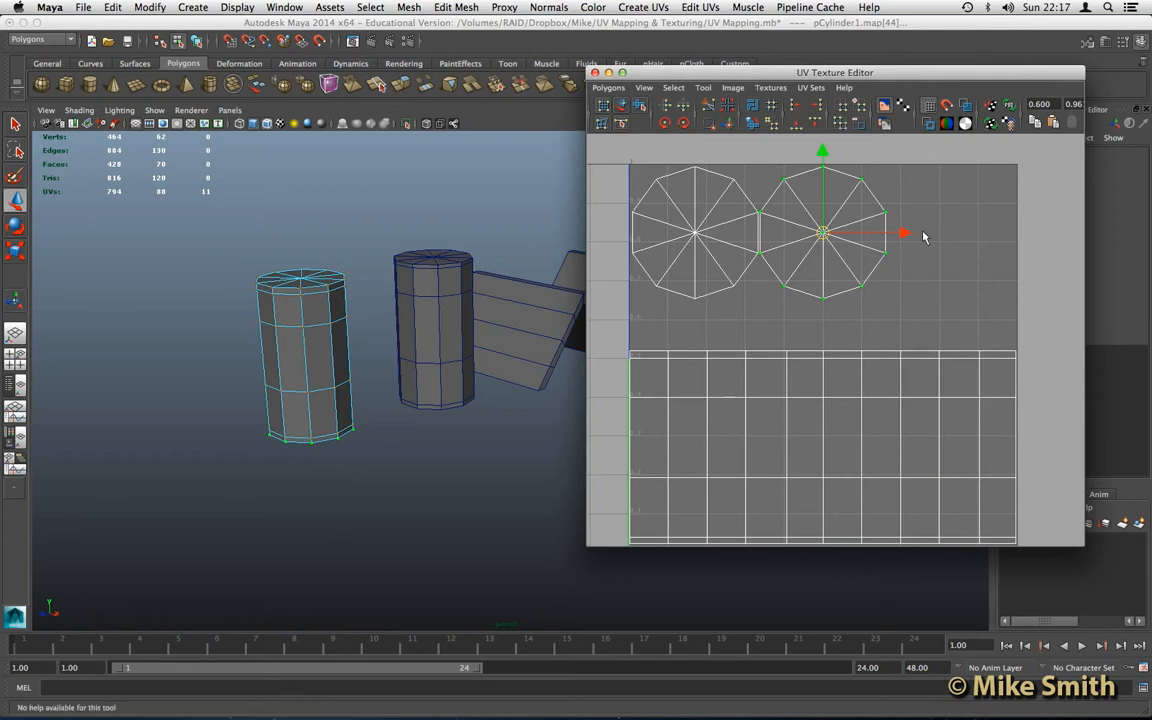
drag(905, 234, 982, 234)
click(802, 326)
scroll(805, 326, down, 1)
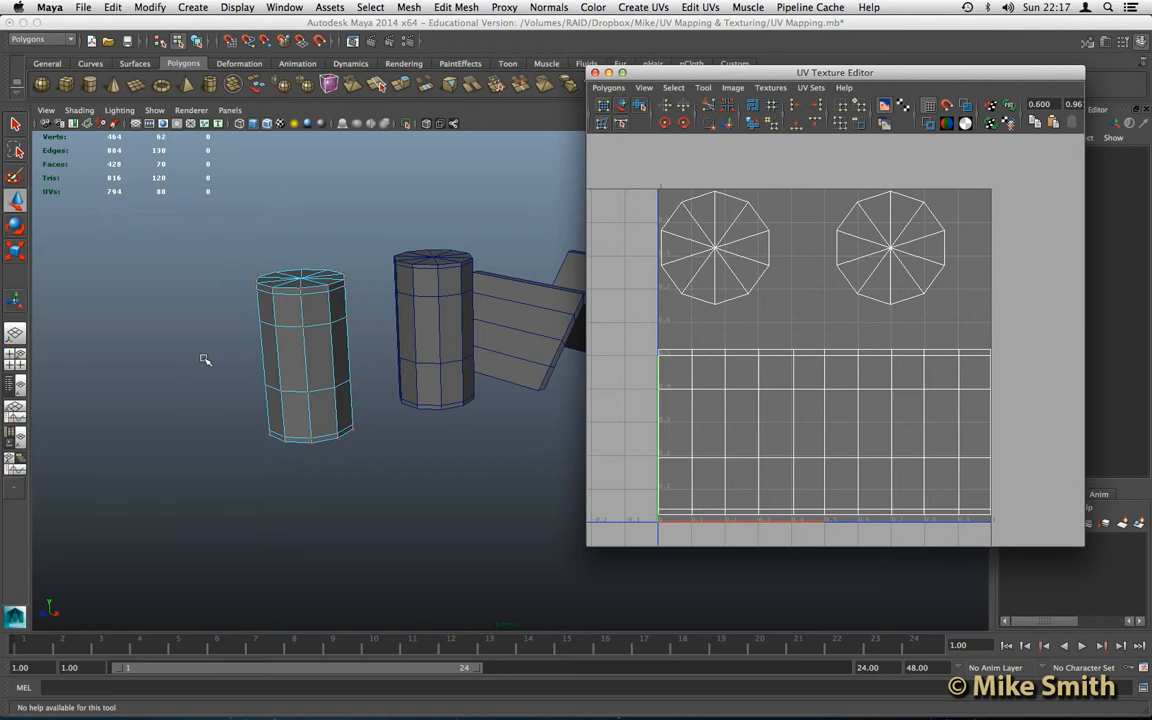
mouse_move(311, 316)
right_down()
mouse_move(334, 293)
mouse_move(318, 315)
right_up()
click(319, 315)
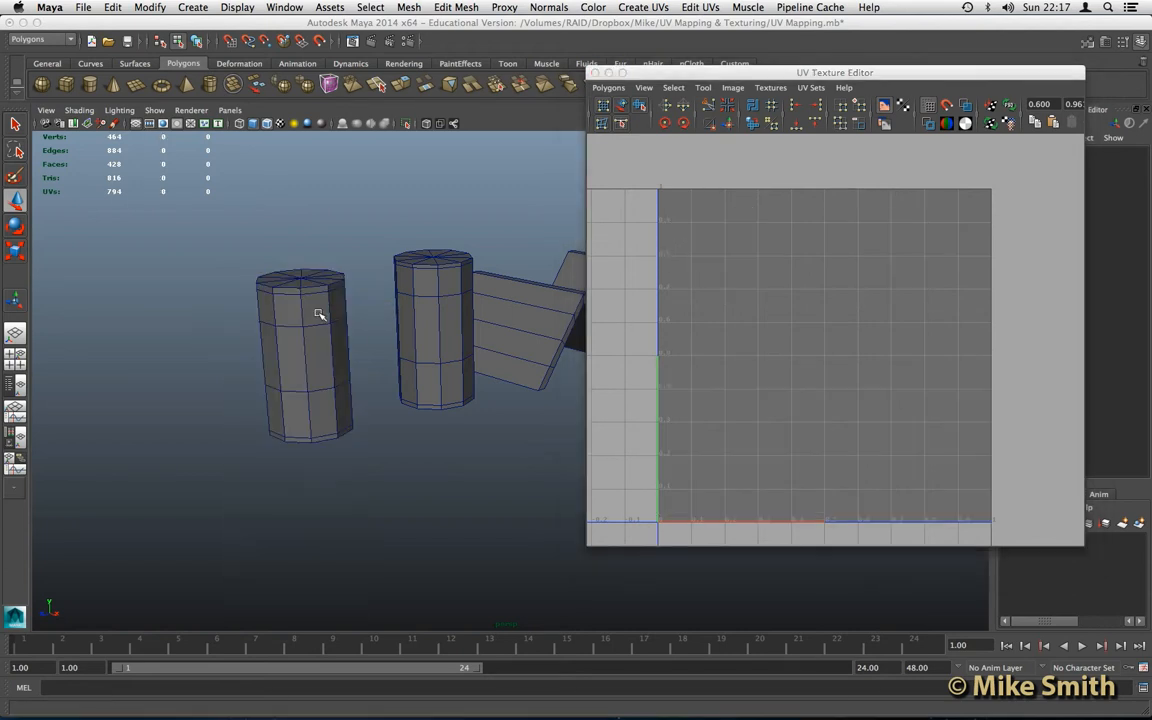
- Delete both practice cylinders from the scene
click(431, 301)
key(ctrl+z)
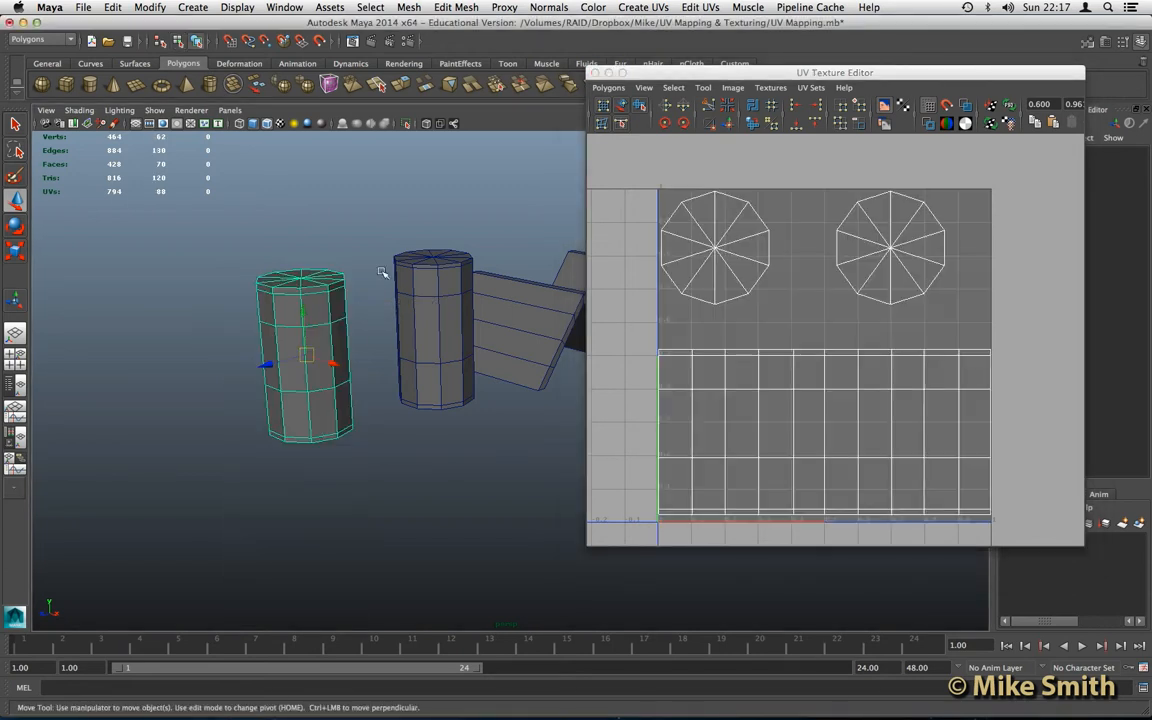
key(Delete)
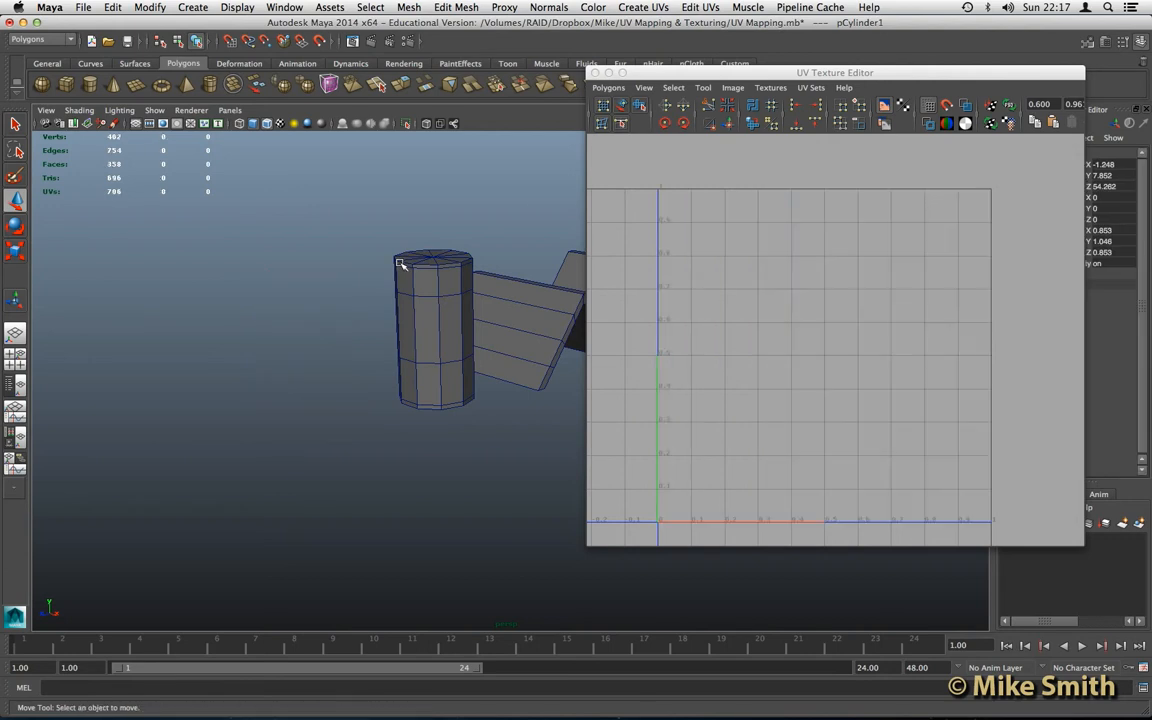
key(Delete)
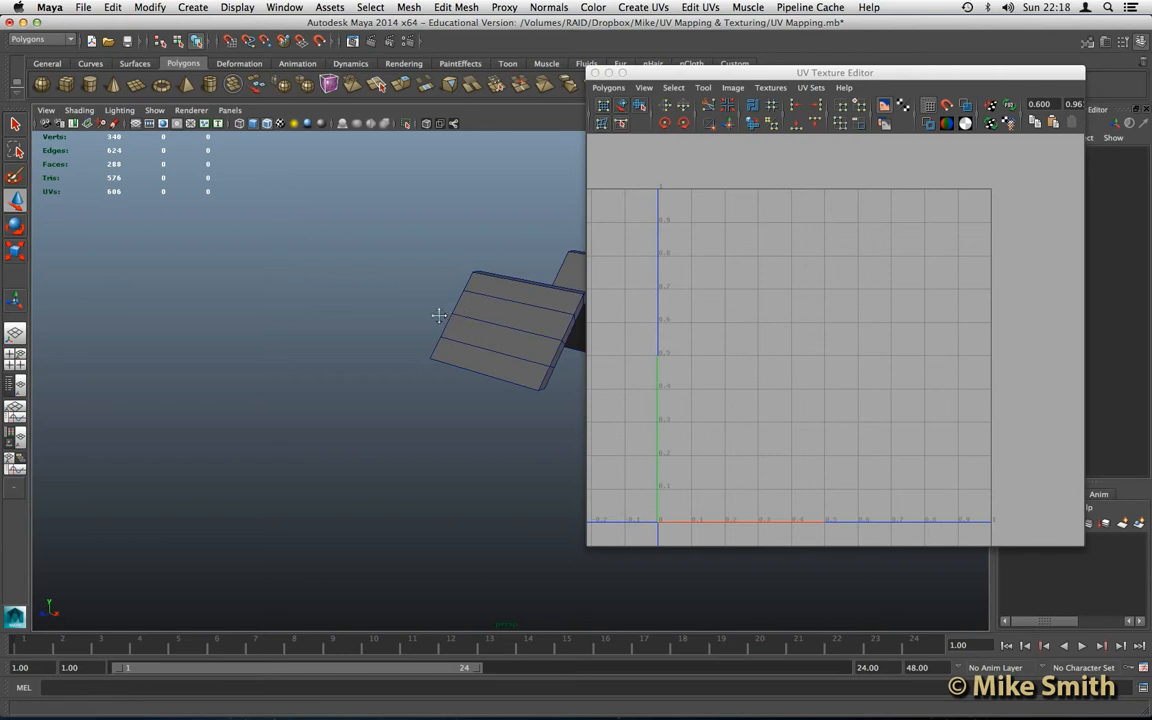
- Delete the three horizontal edge loops that divide the slope of the front roof
alt+middle_drag(339, 332, 168, 347)
scroll(269, 345, up, 3)
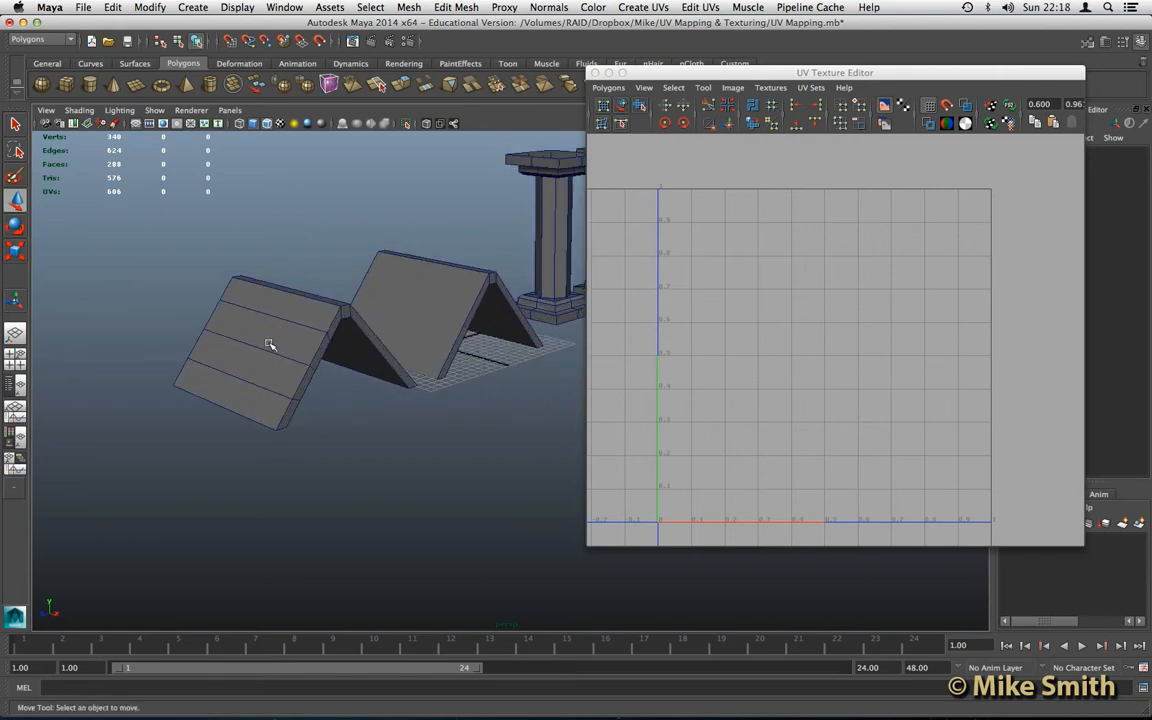
scroll(272, 338, up, 2)
scroll(300, 335, up, 2)
alt+drag(319, 337, 280, 363)
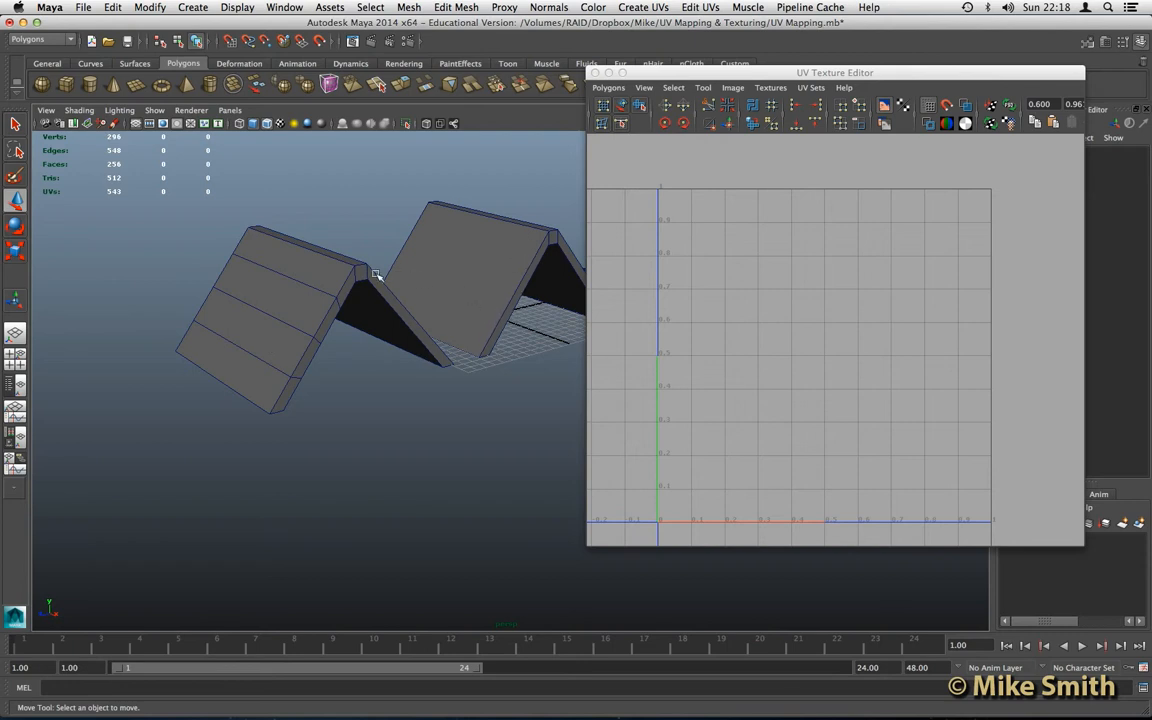
click(258, 334)
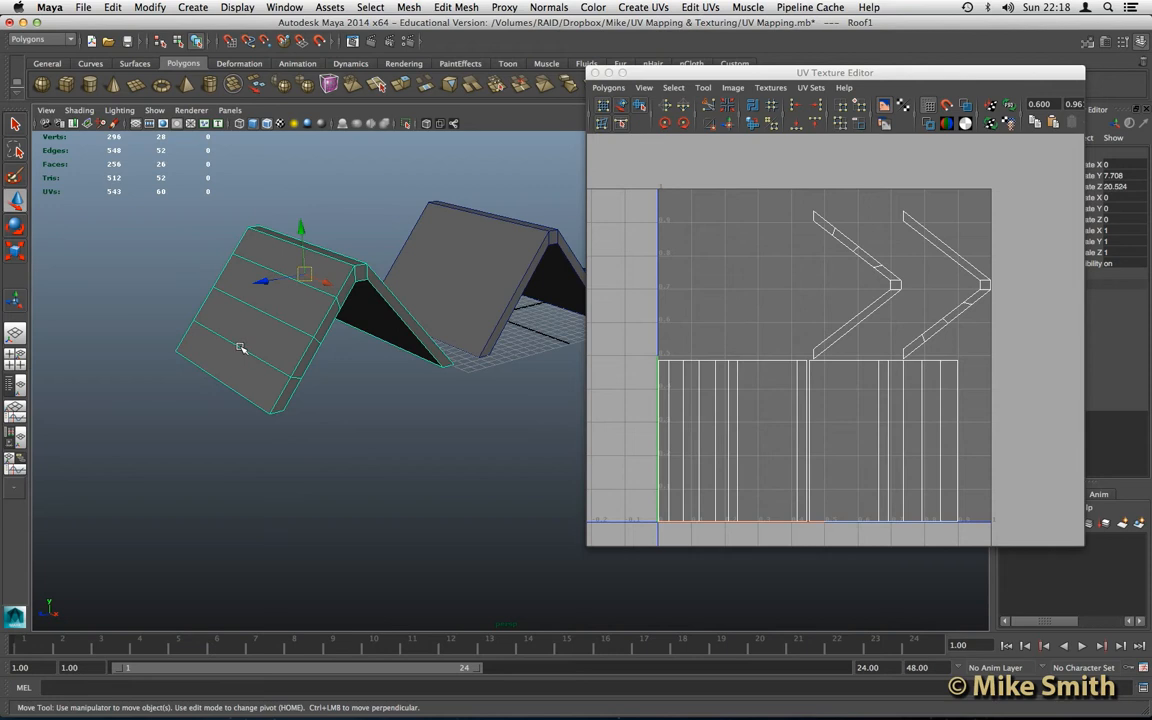
right_drag(240, 347, 221, 301)
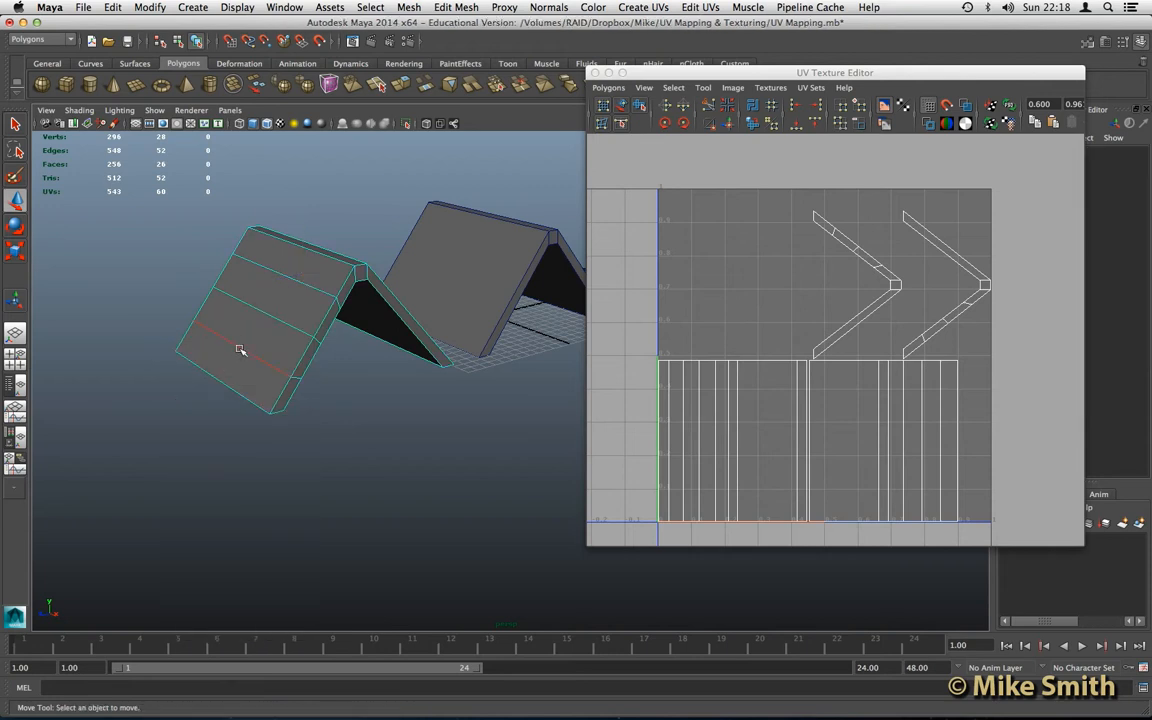
click(262, 358)
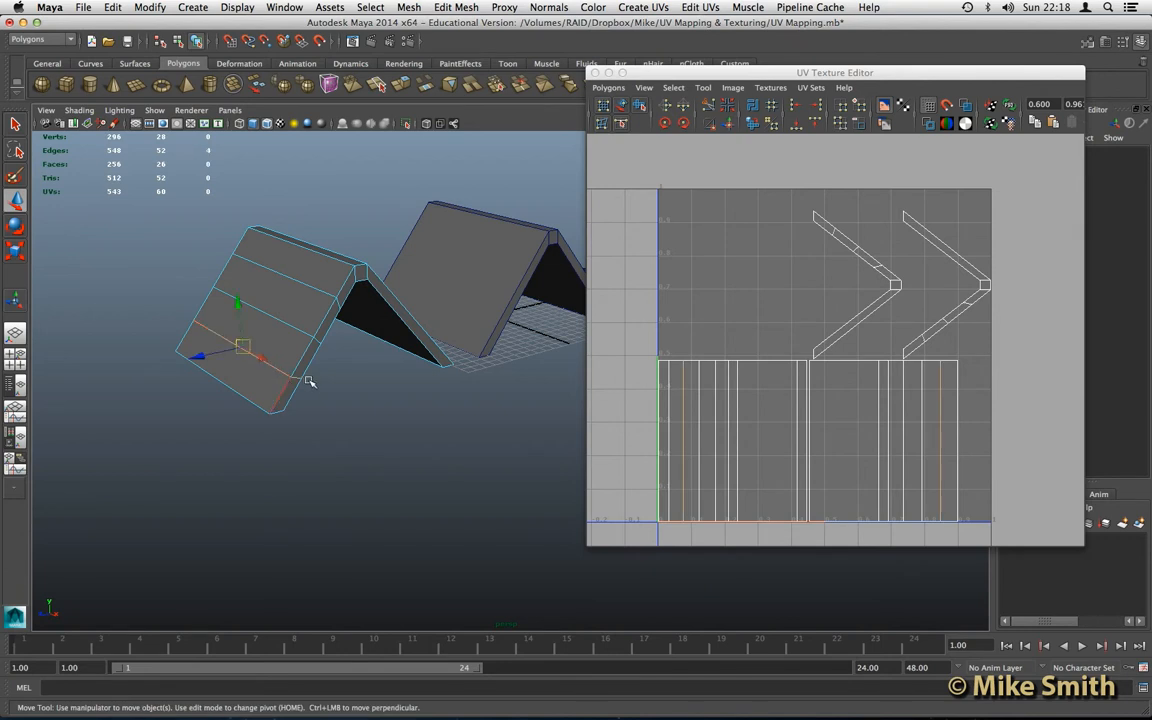
shift+click(284, 322)
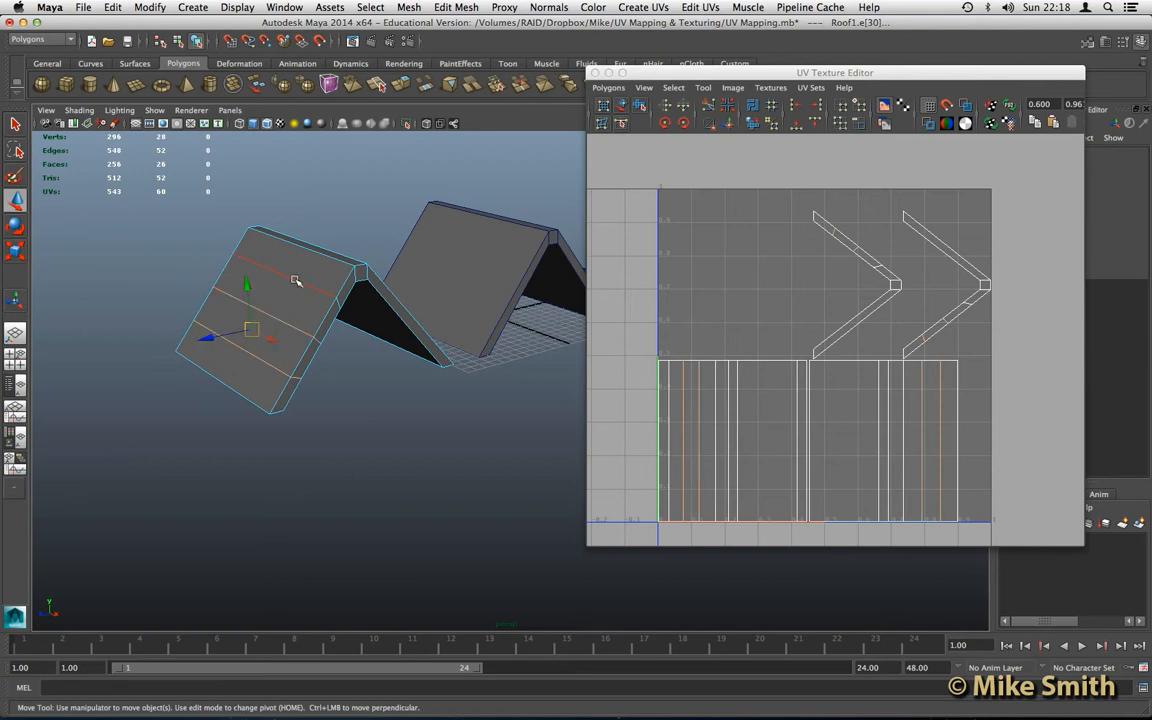
shift+click(286, 274)
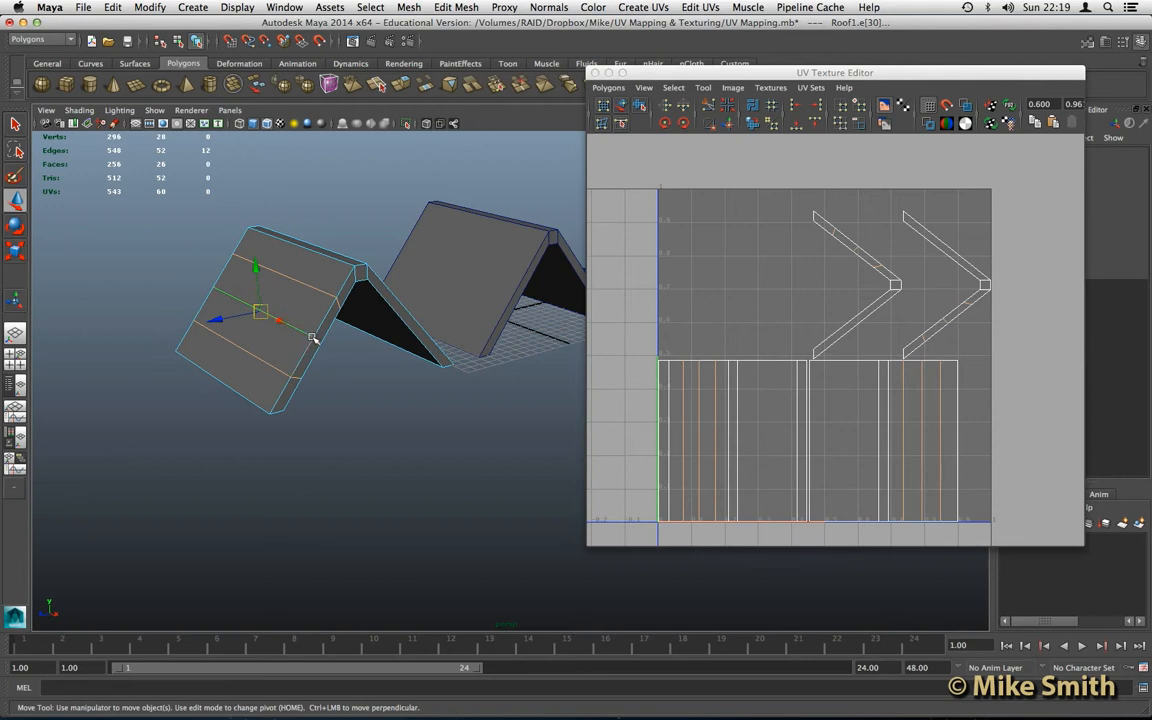
click(458, 8)
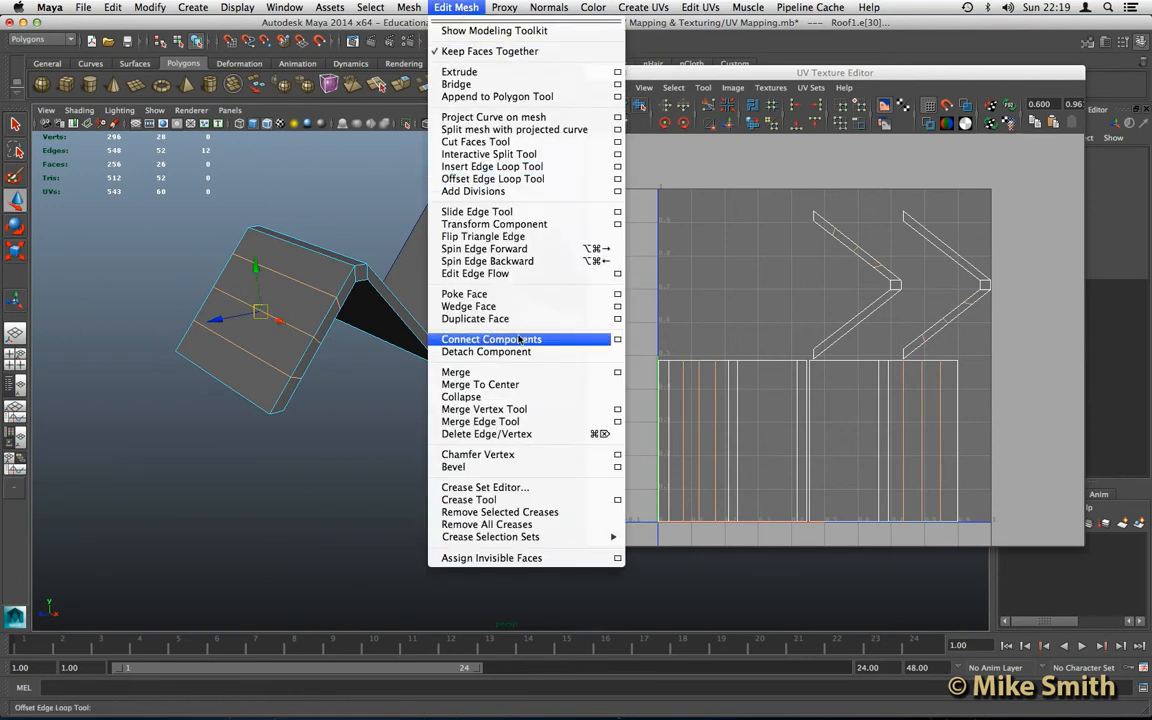
click(511, 434)
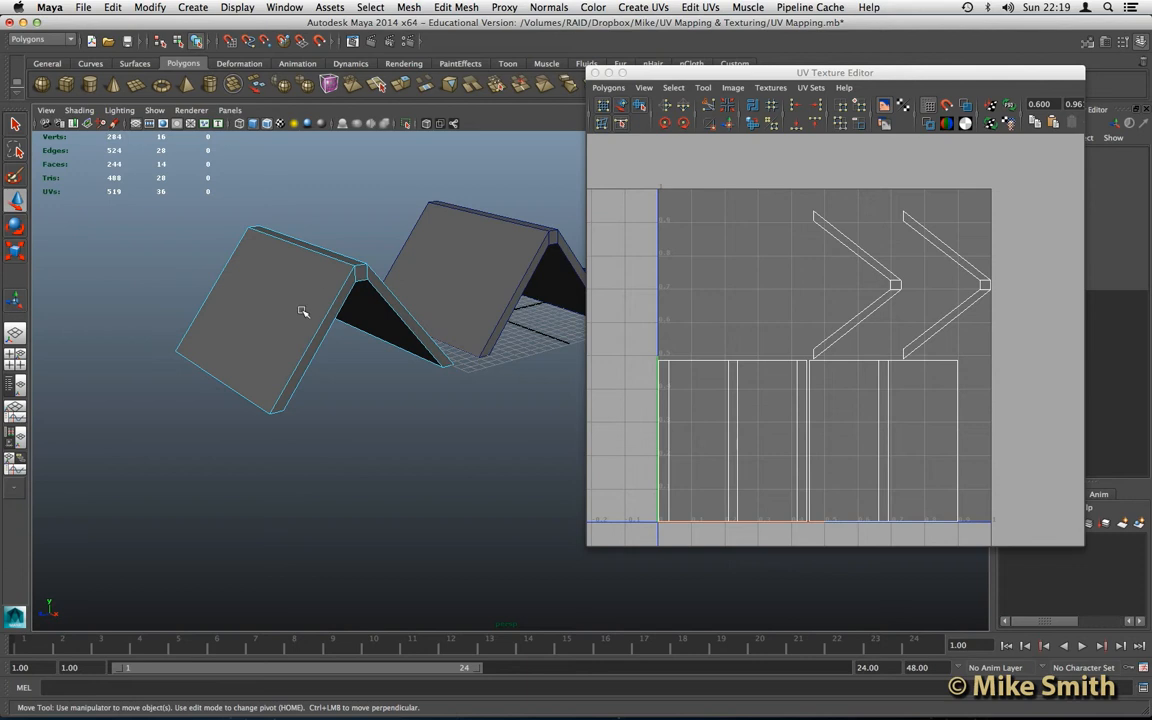
- Select the roof's large outer slope face to locate its shell in the UV layout
click(413, 340)
right_drag(252, 327, 246, 362)
alt+drag(210, 352, 234, 411)
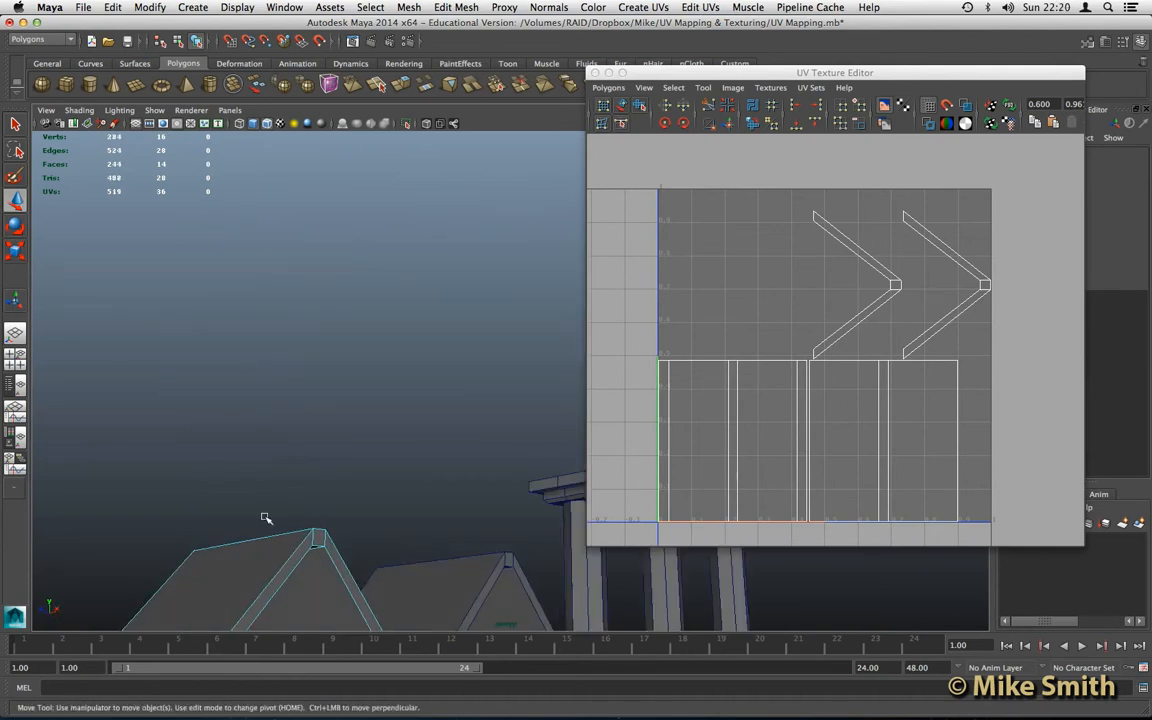
click(246, 571)
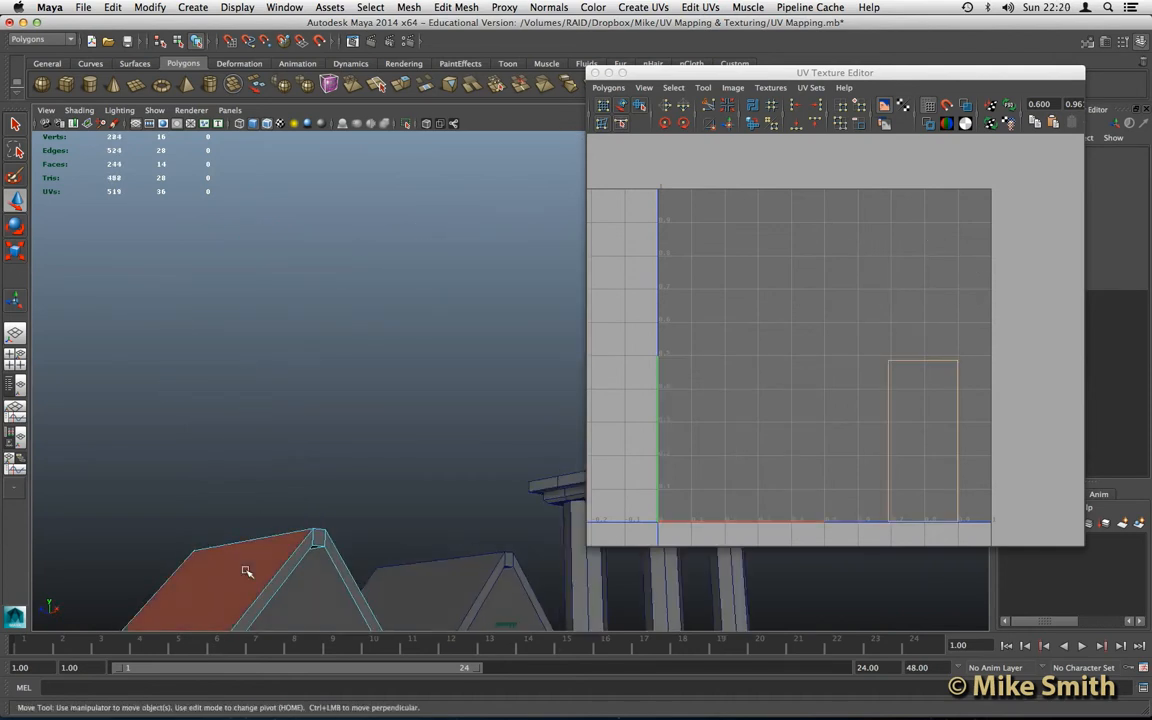
key(f)
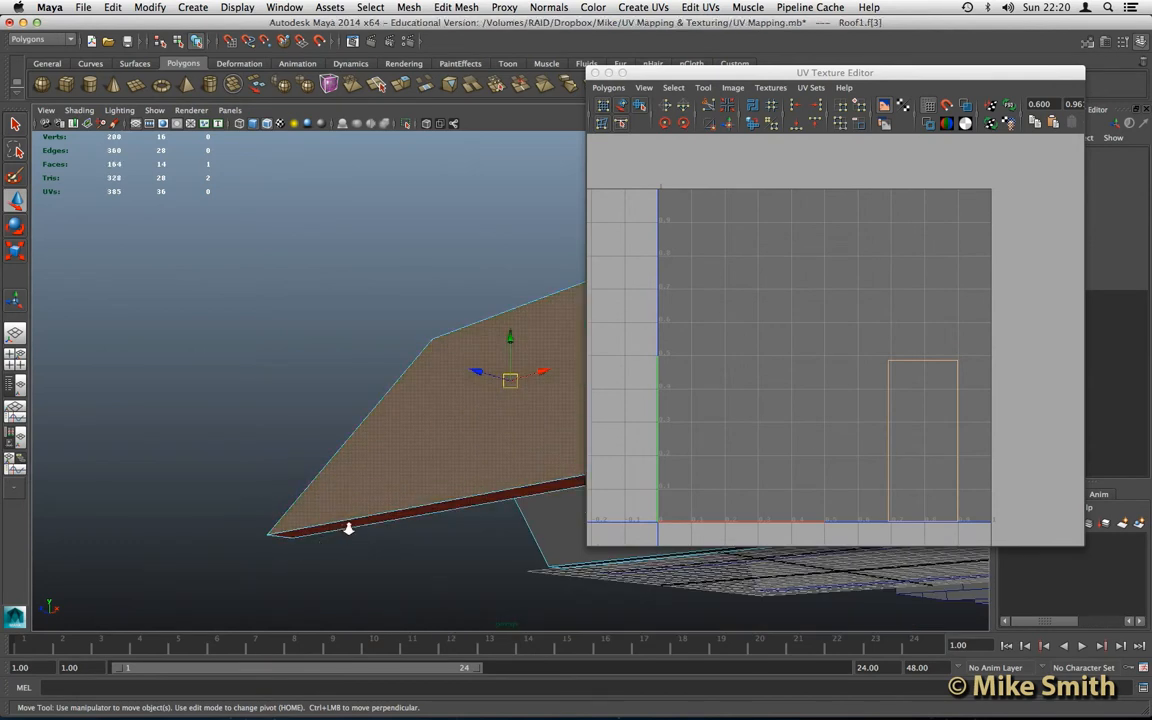
alt+drag(350, 527, 386, 516)
alt+drag(352, 419, 322, 440)
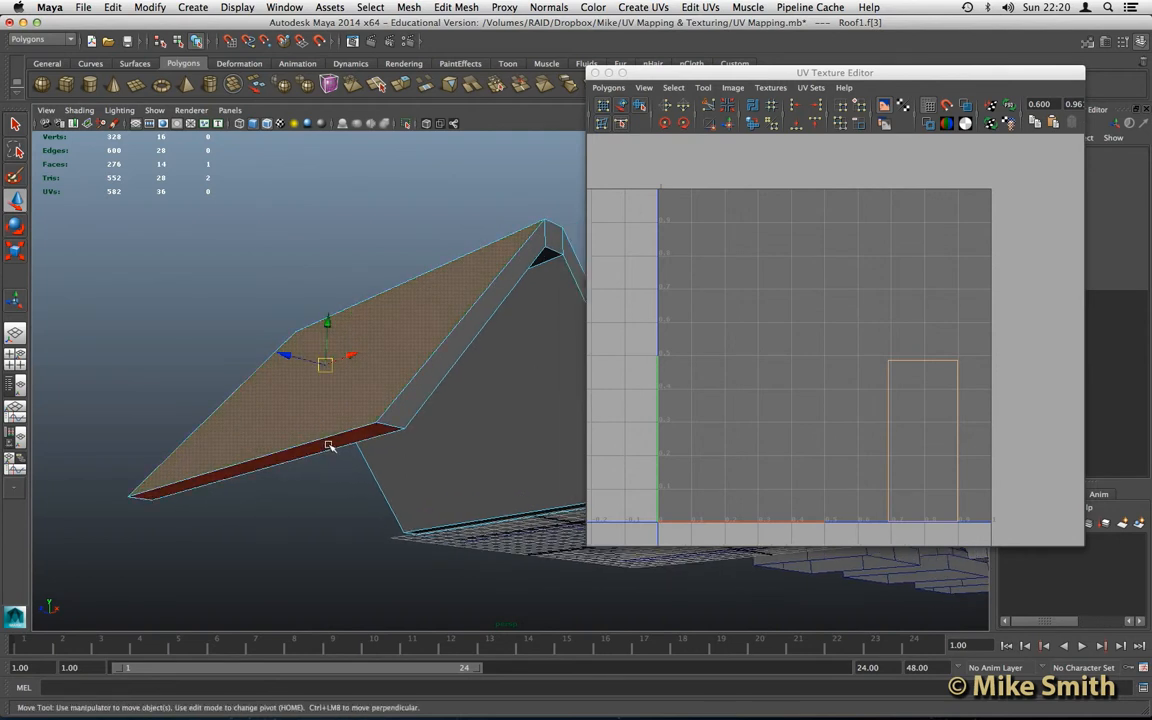
- Select the roof's two lower rim faces, both outer slopes and the ridge face to locate their UVs, and return to object mode
click(329, 445)
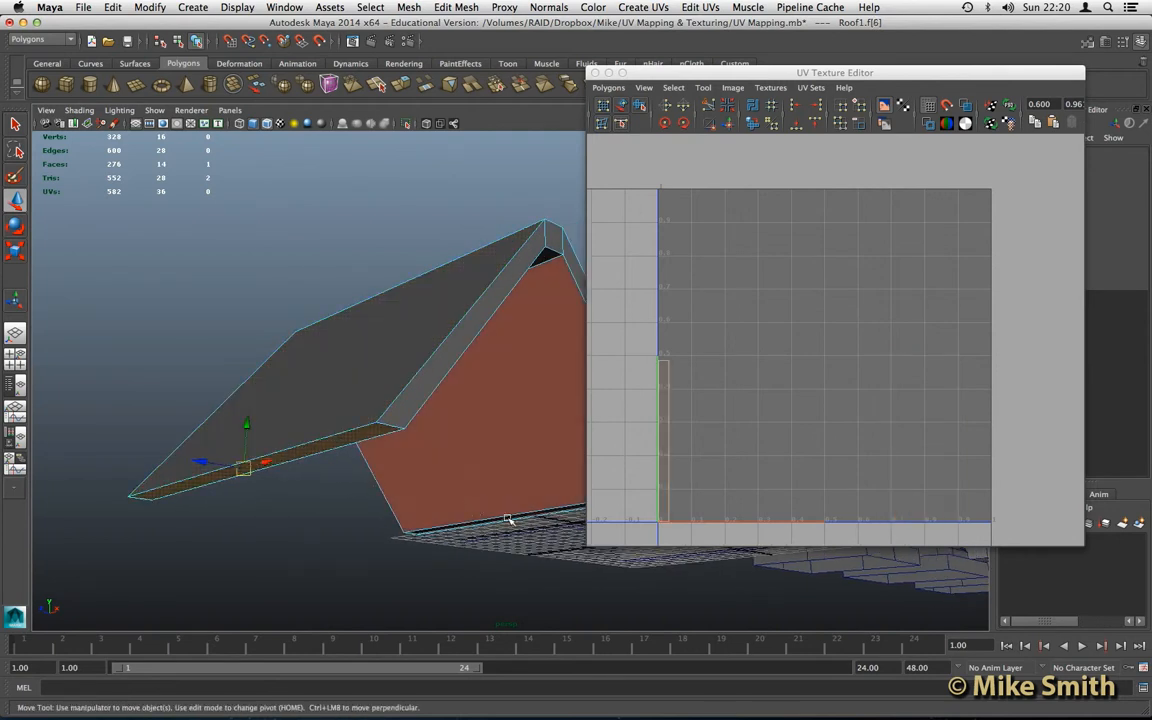
shift+click(345, 390)
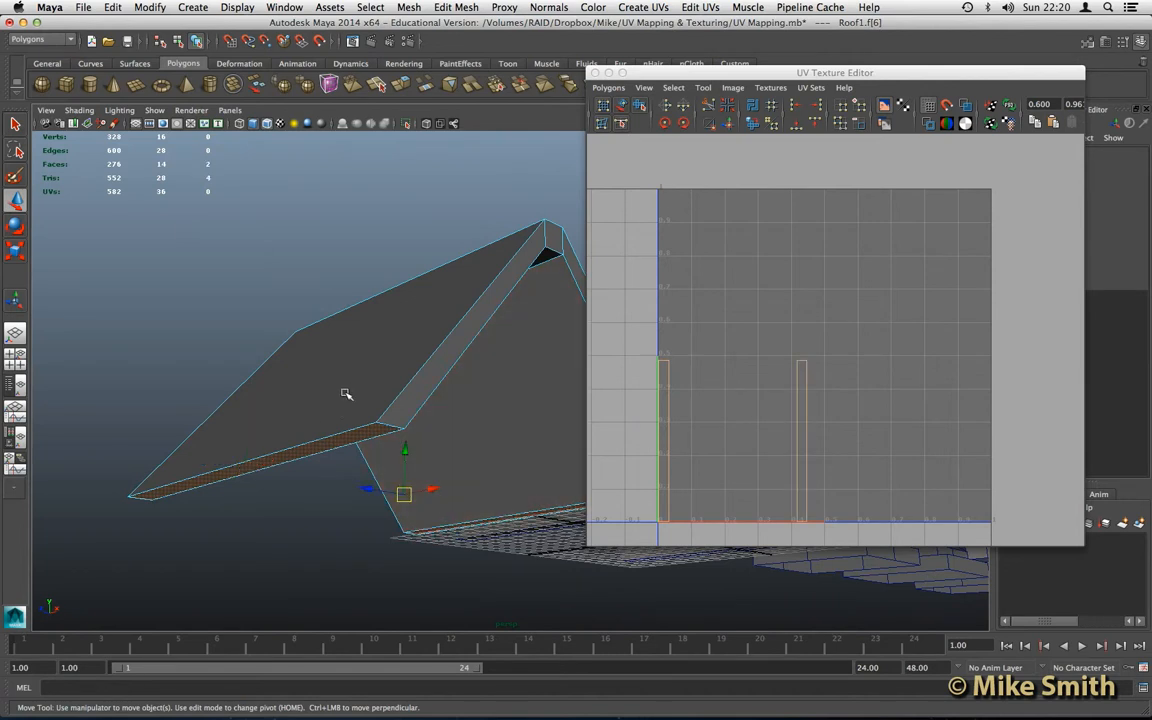
shift+click(356, 392)
scroll(356, 392, down, 2)
alt+drag(375, 393, 540, 331)
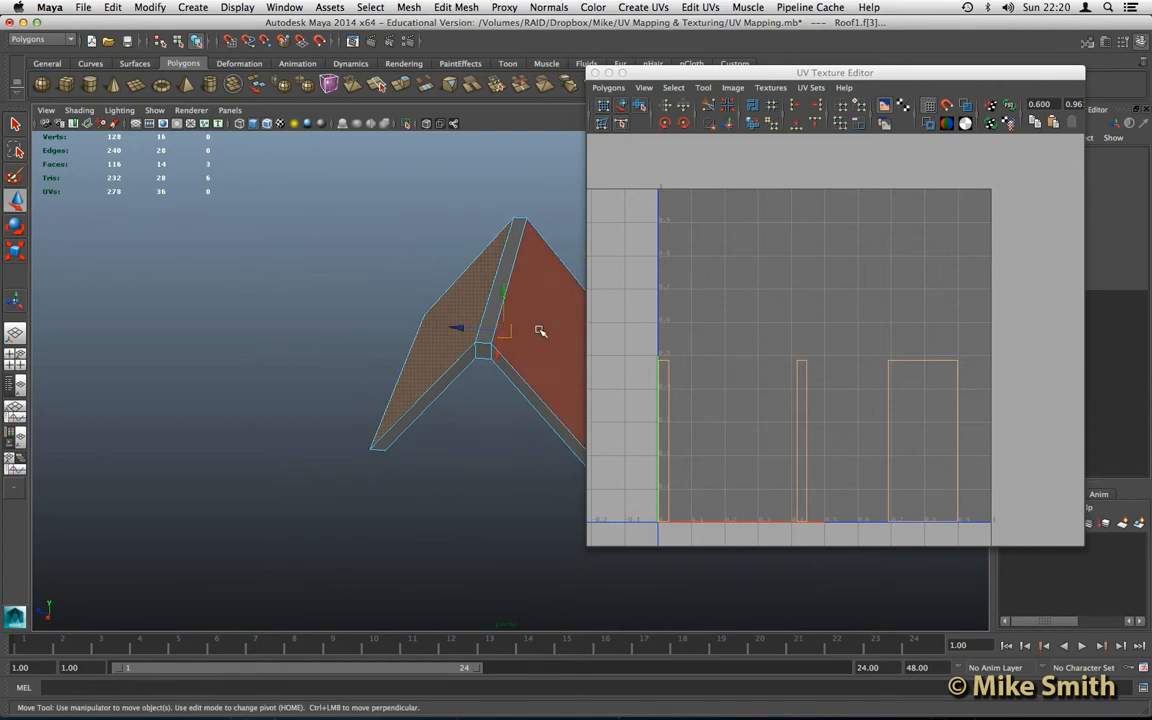
shift+click(540, 331)
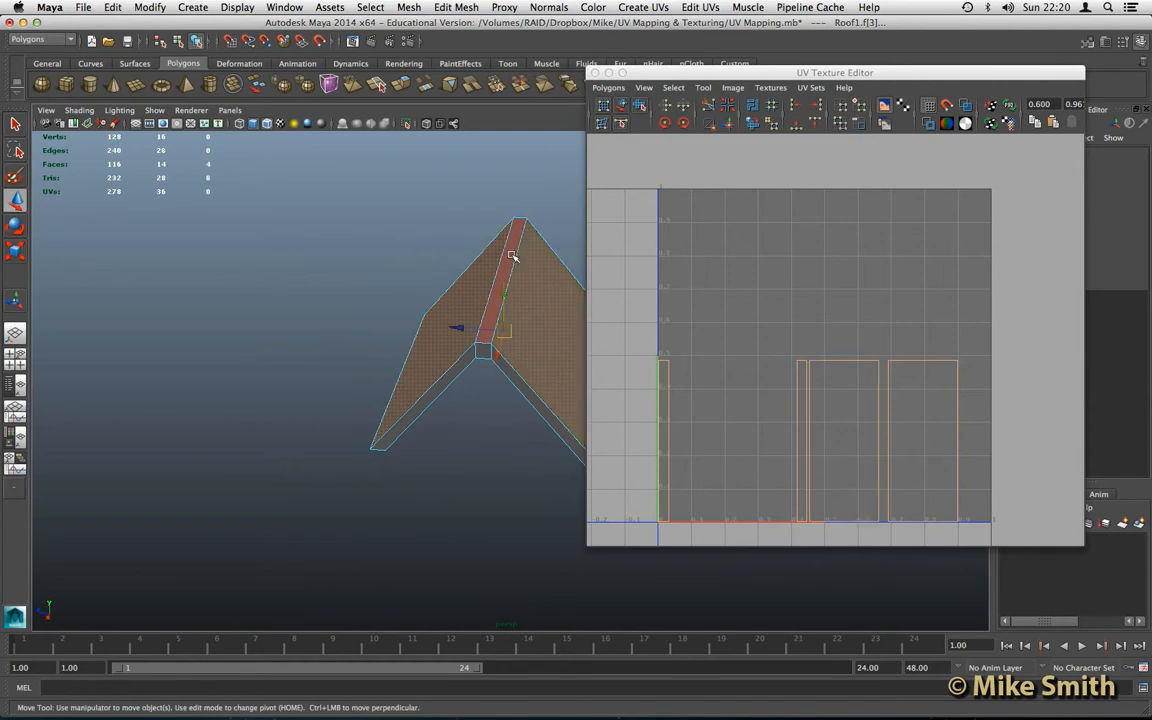
shift+click(511, 258)
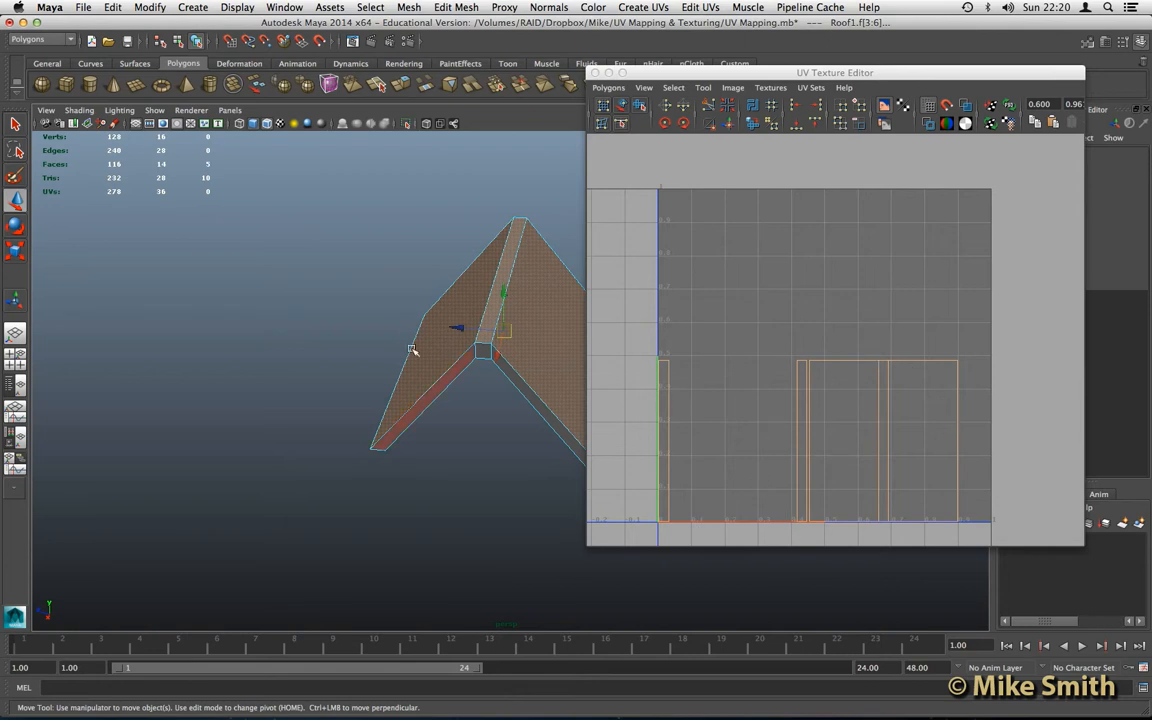
mouse_move(471, 301)
right_down()
mouse_move(492, 287)
mouse_move(483, 292)
right_up()
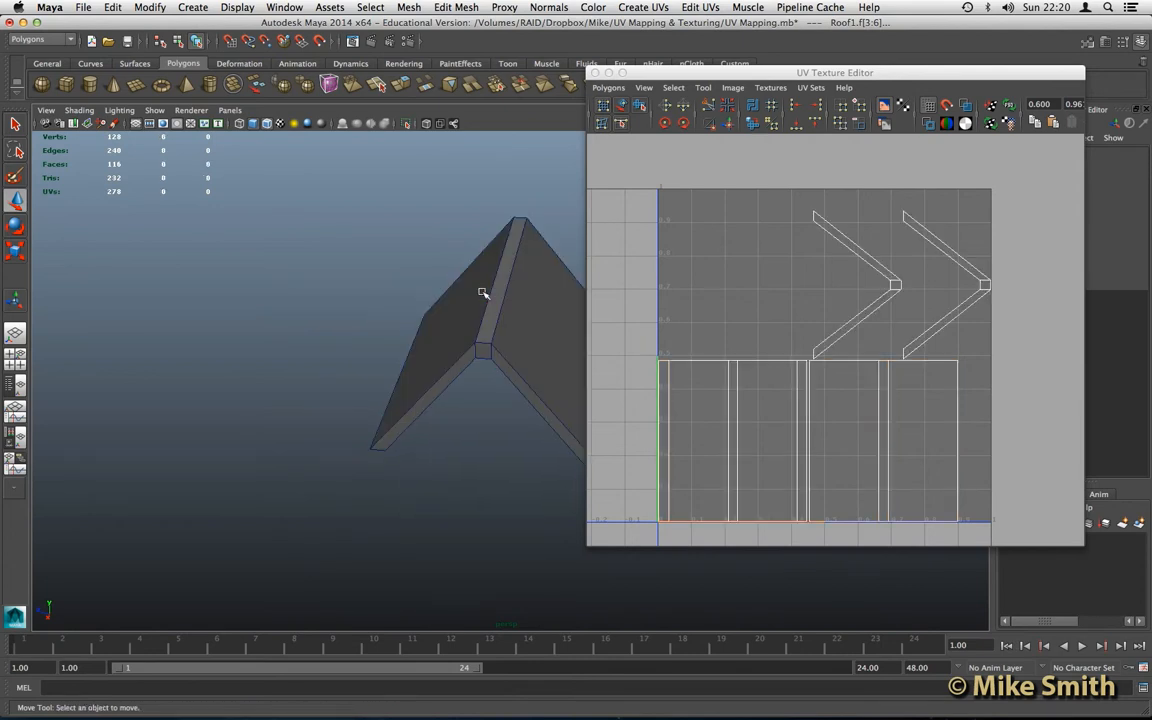
- Select the lower outer edge of the roof's slope to find its position in the UV layout, and deselect it
click(511, 340)
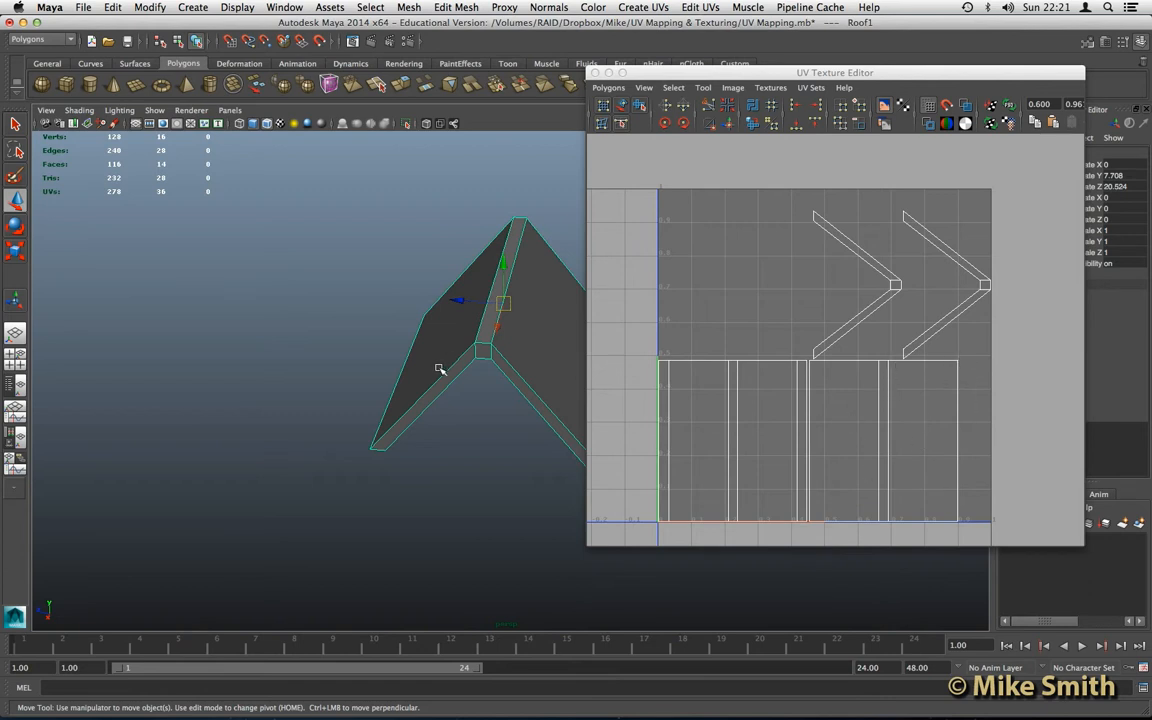
alt+drag(445, 381, 405, 386)
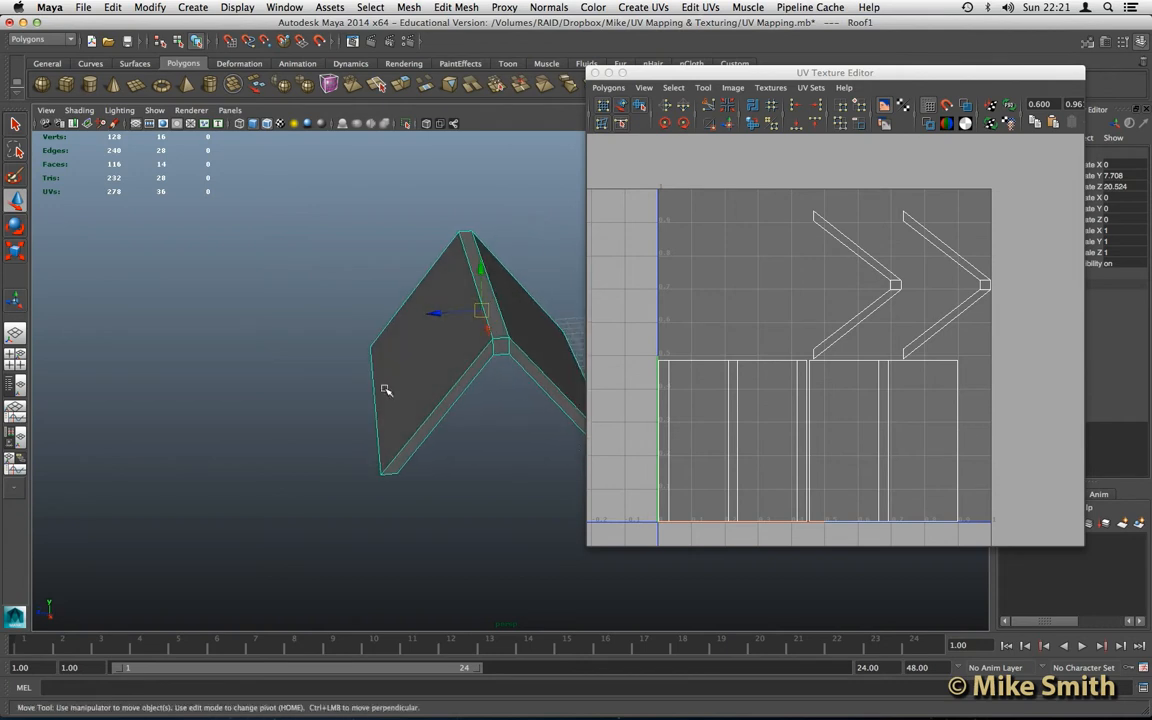
mouse_move(385, 390)
right_down()
mouse_move(387, 360)
mouse_move(375, 395)
right_up()
click(375, 392)
click(375, 392)
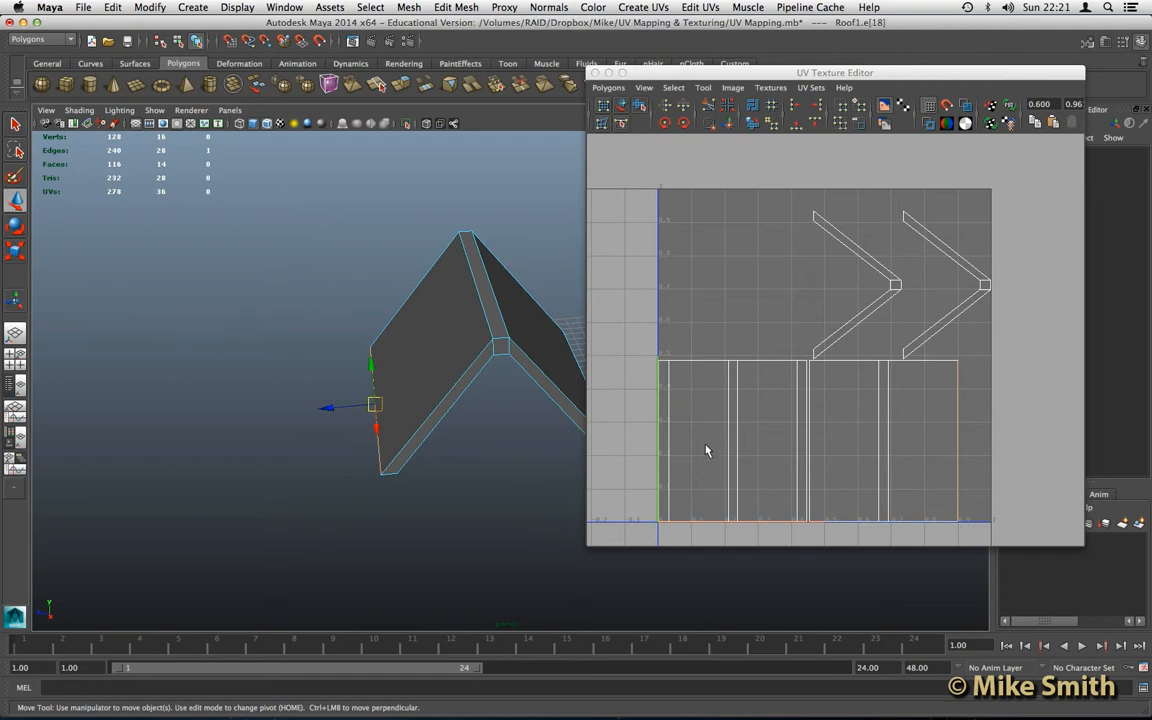
scroll(703, 451, up, 2)
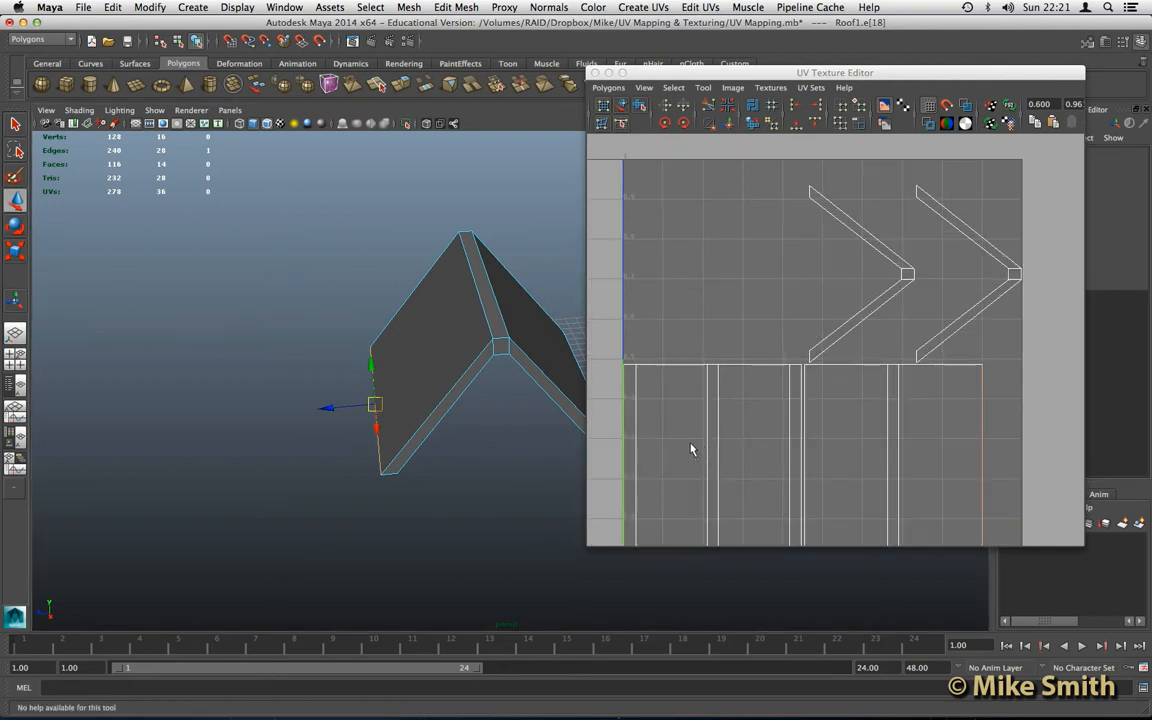
alt+middle_drag(686, 385, 689, 355)
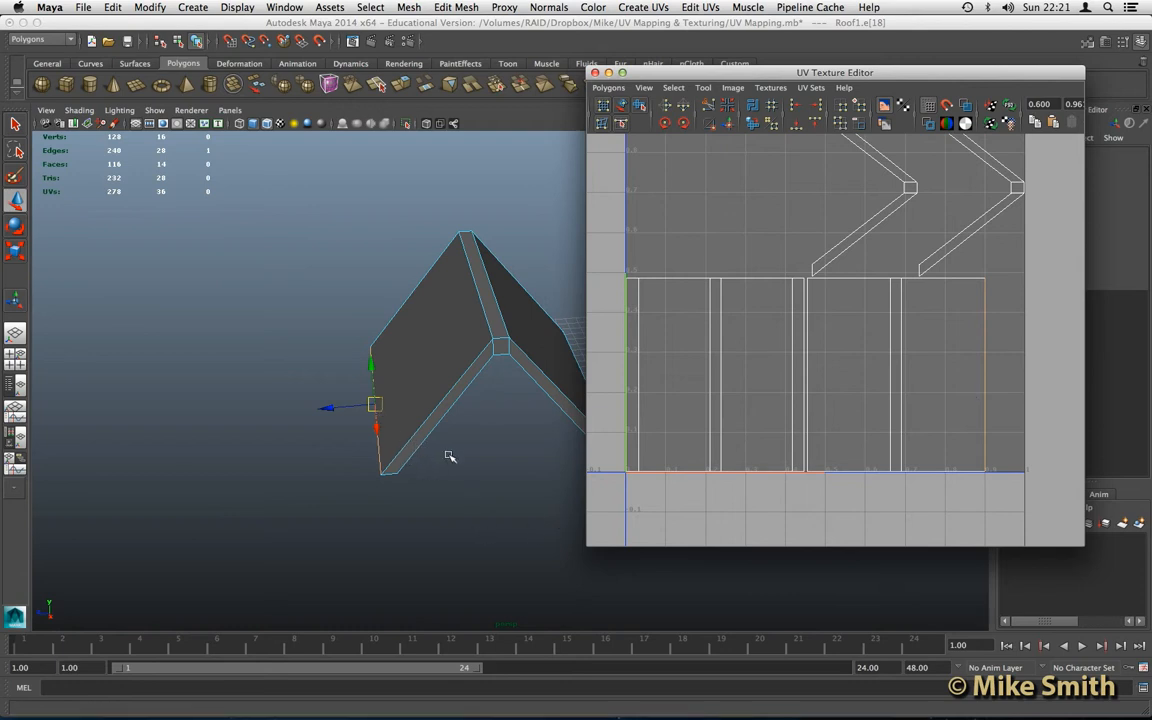
click(411, 419)
click(467, 470)
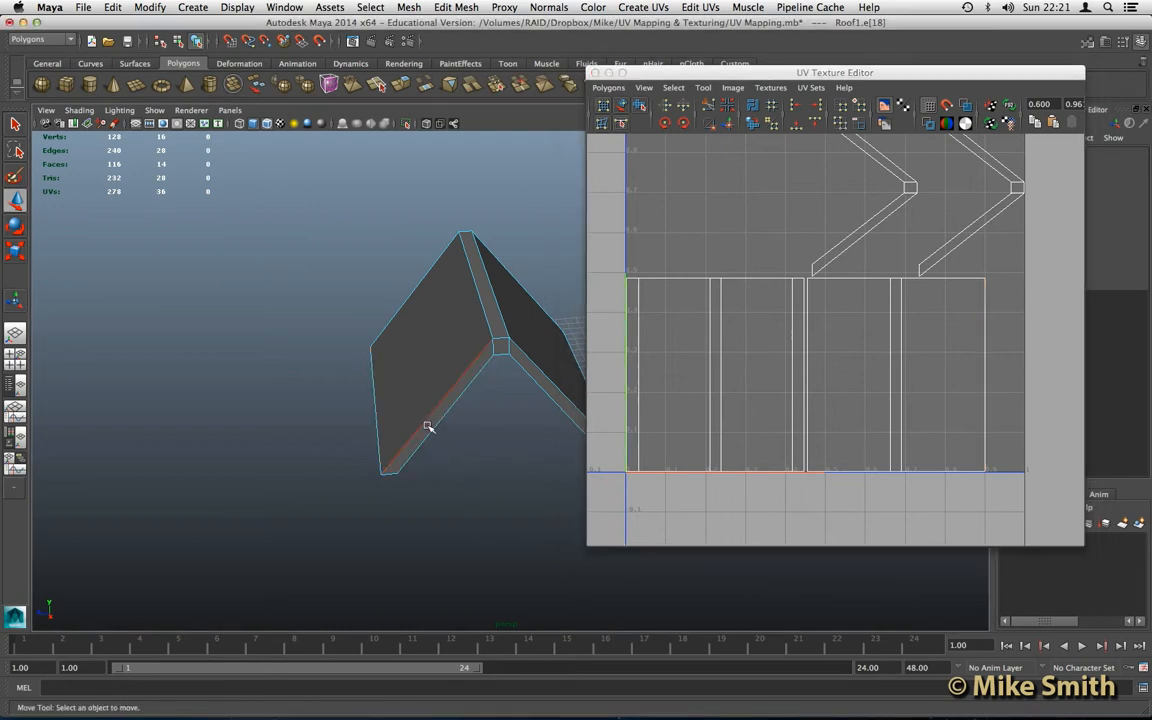
- Split the UVs along the inner edges of the roof's two lower rims, and return to edge selection in the UV layout
alt+drag(466, 441, 445, 398)
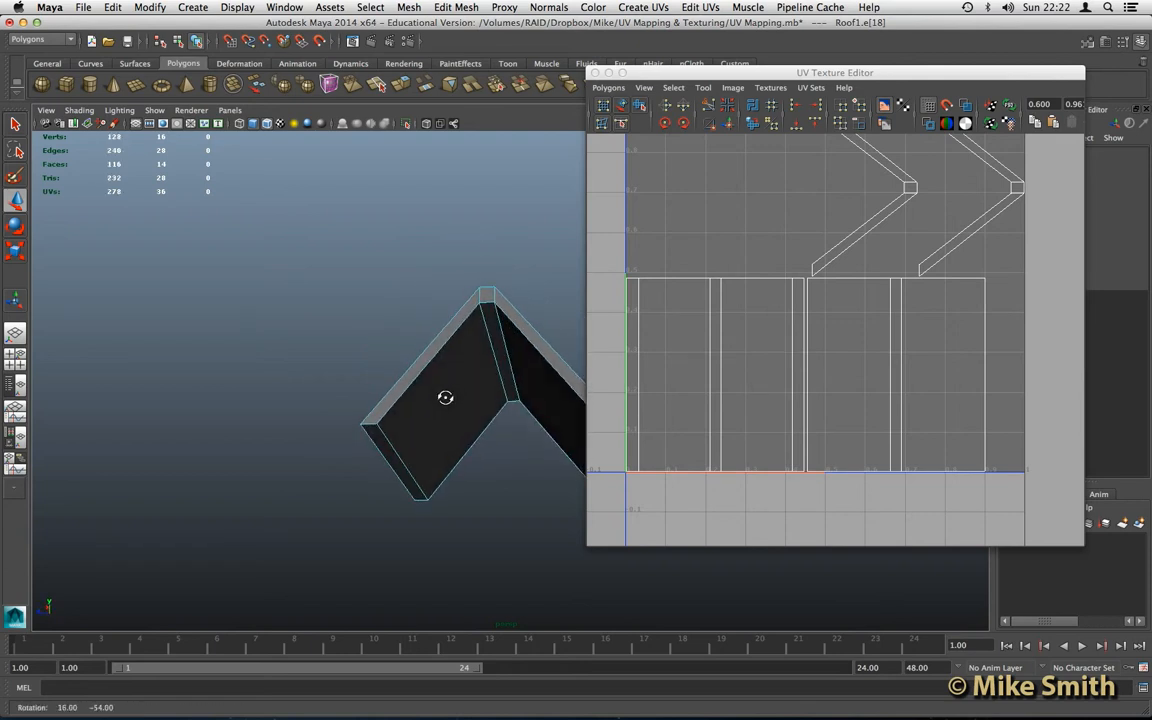
click(388, 441)
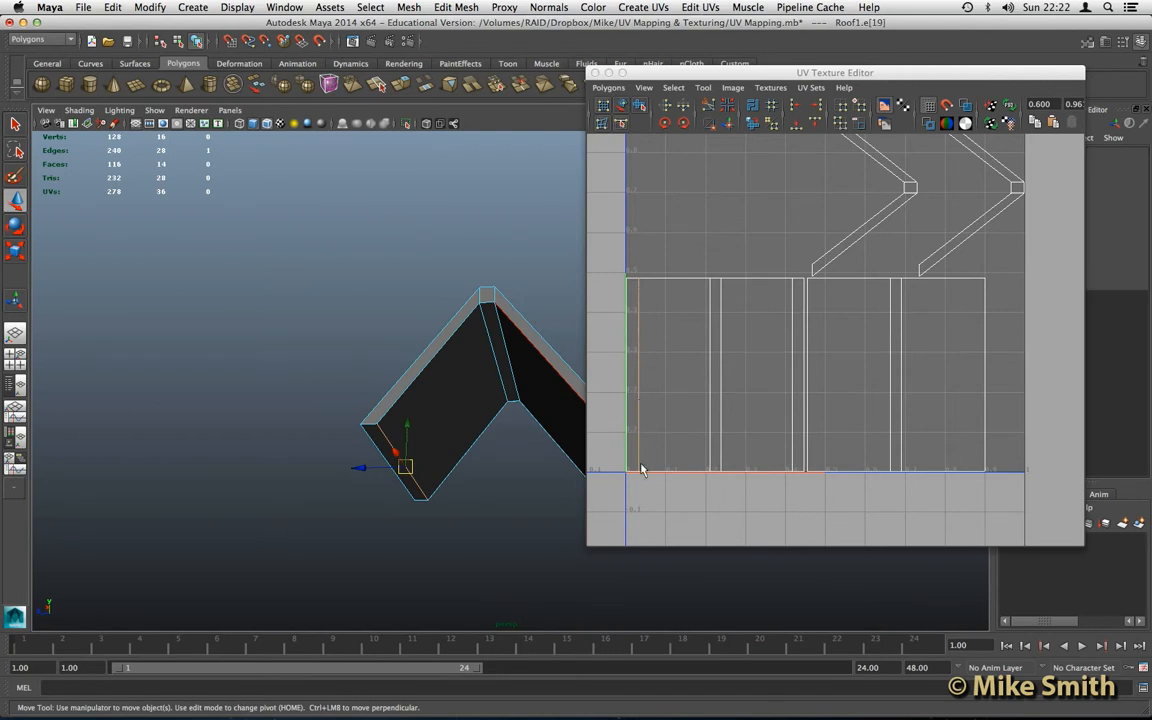
alt+middle_drag(458, 437, 414, 428)
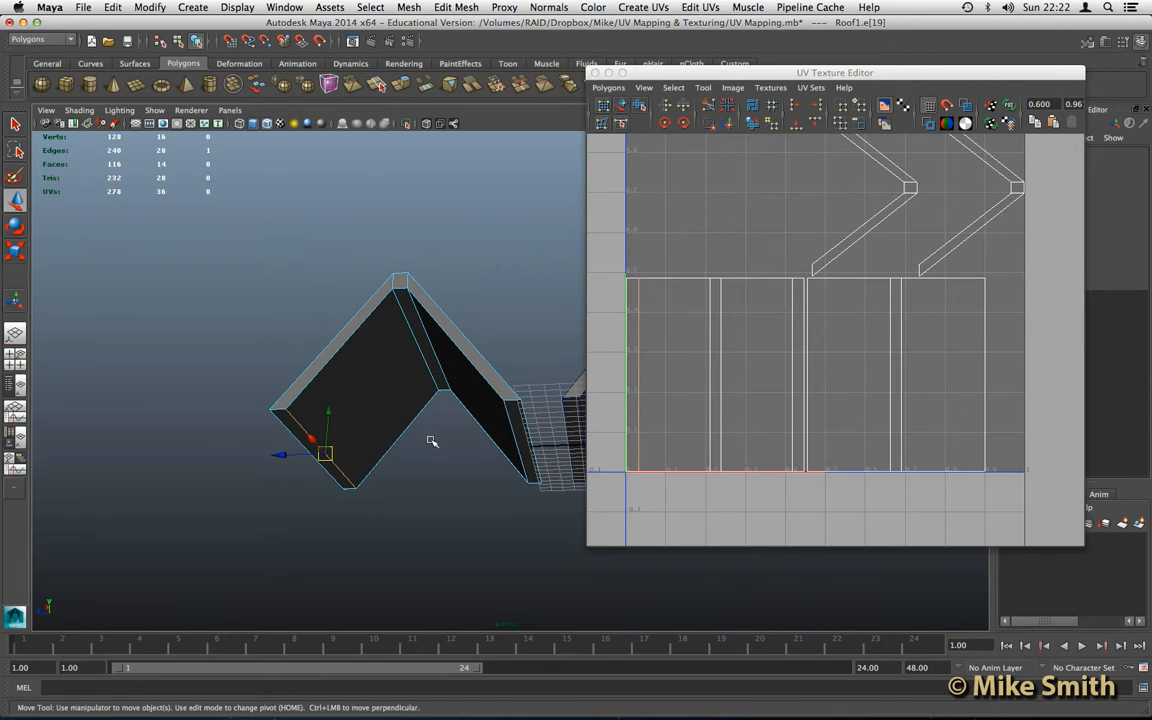
shift+click(510, 428)
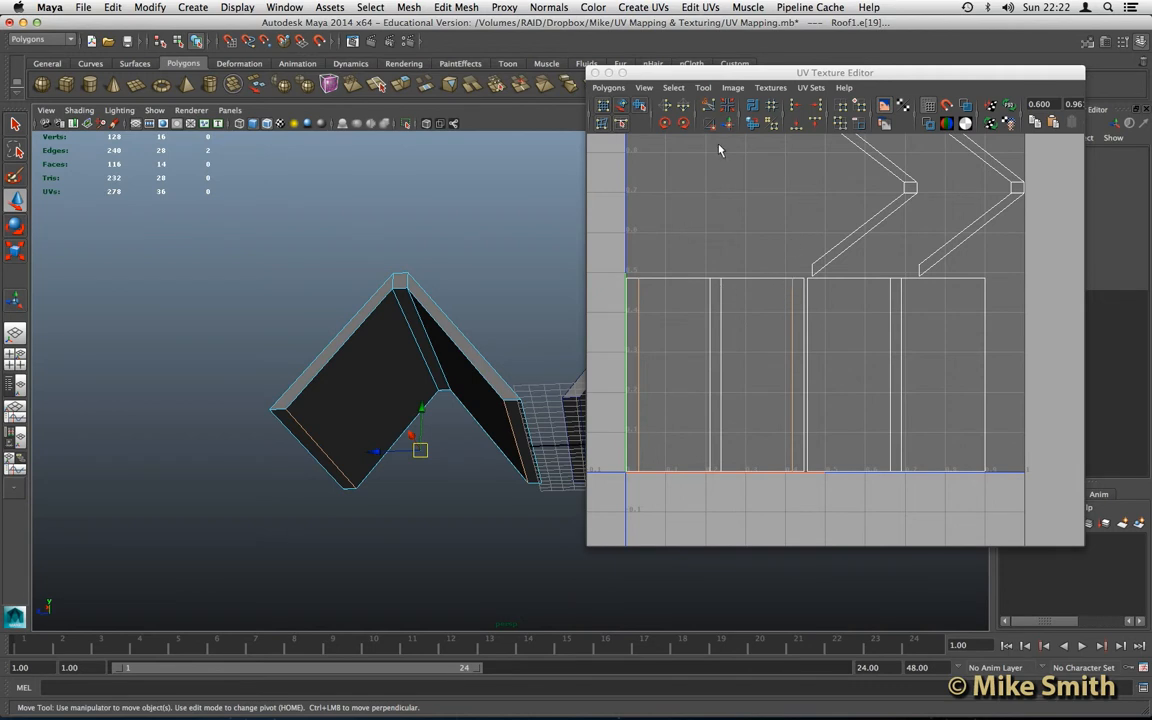
click(614, 90)
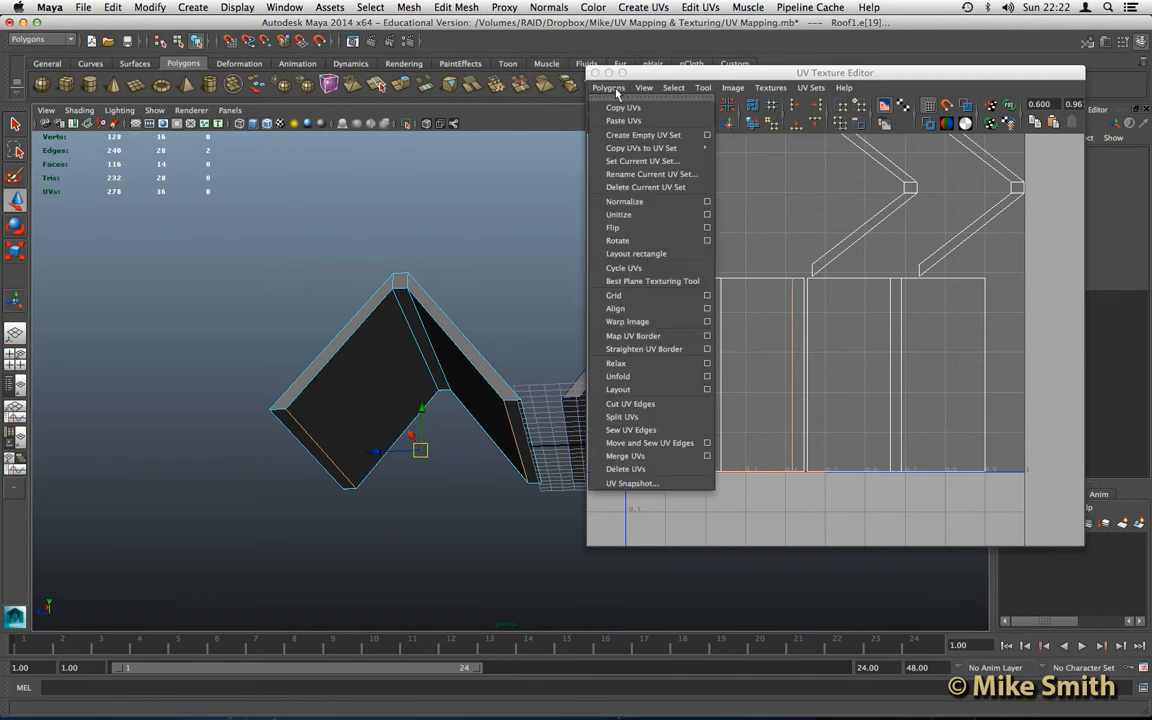
click(622, 416)
key(w)
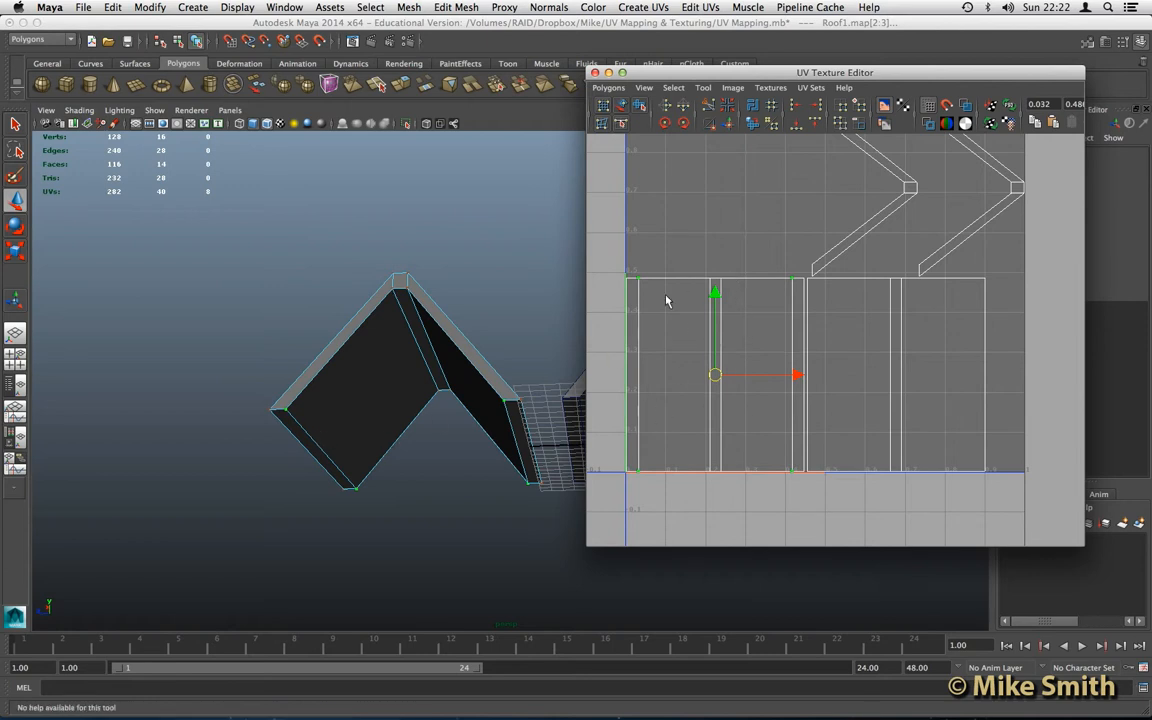
right_drag(669, 285, 673, 251)
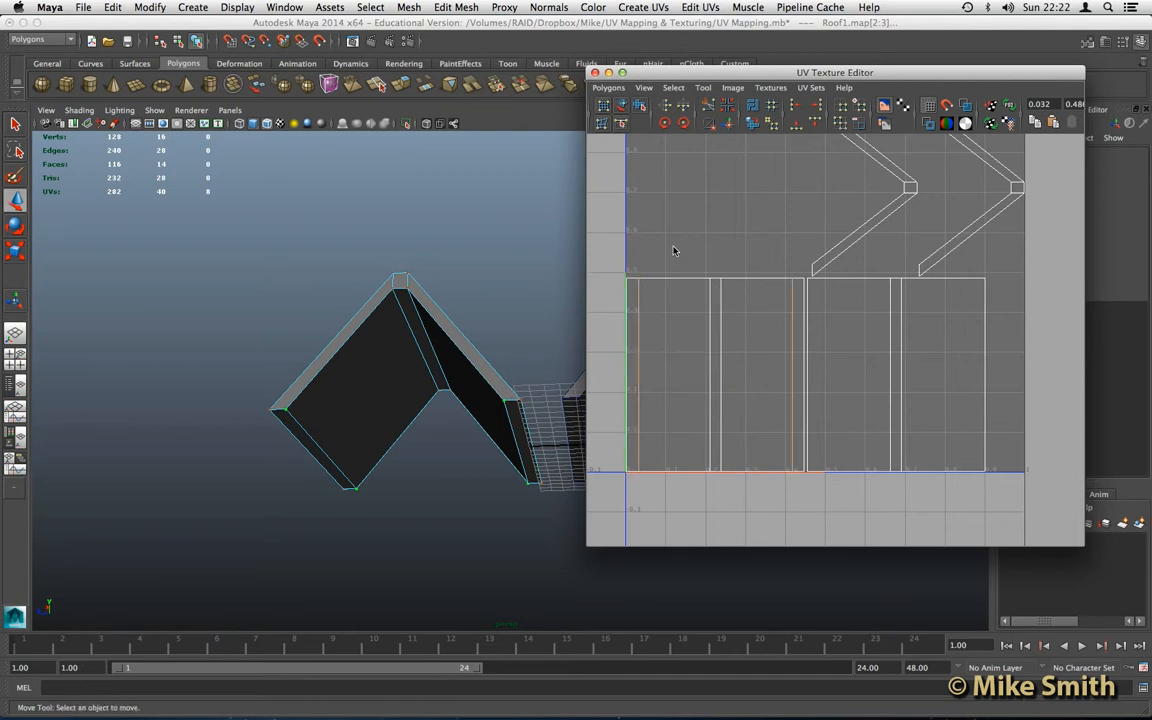
- Move and sew the roof's first lower rim strip onto the outer slope shell along its lower outer edge, and clear the selection
click(627, 319)
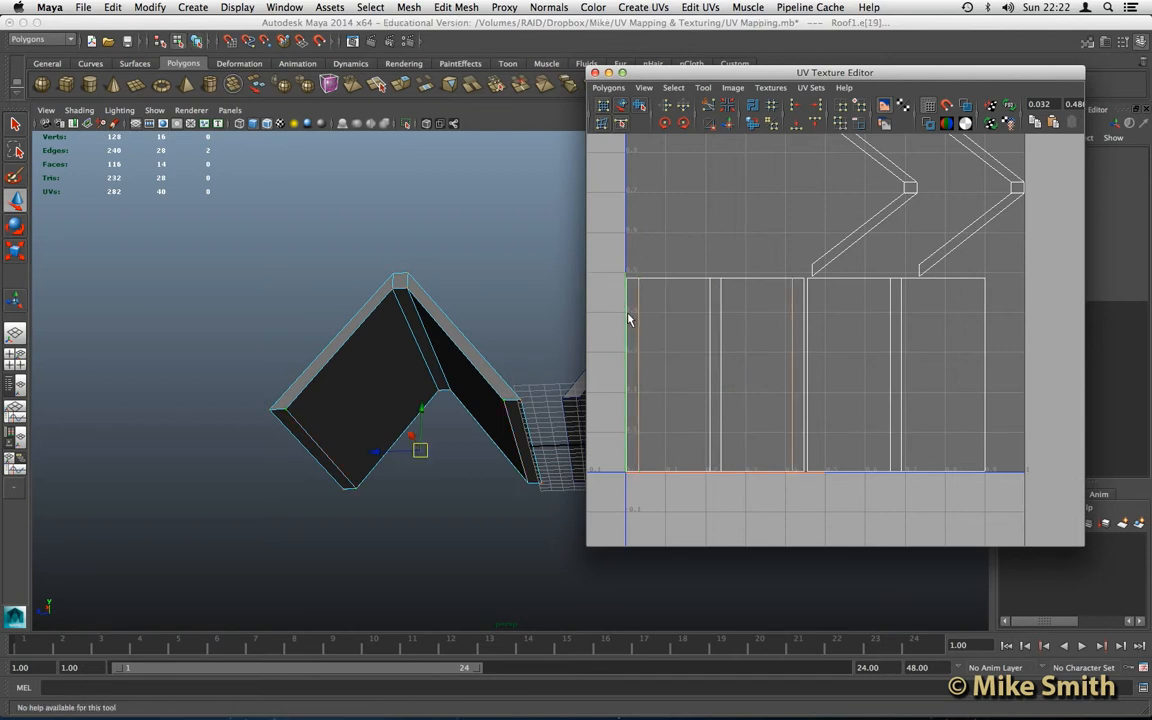
click(628, 318)
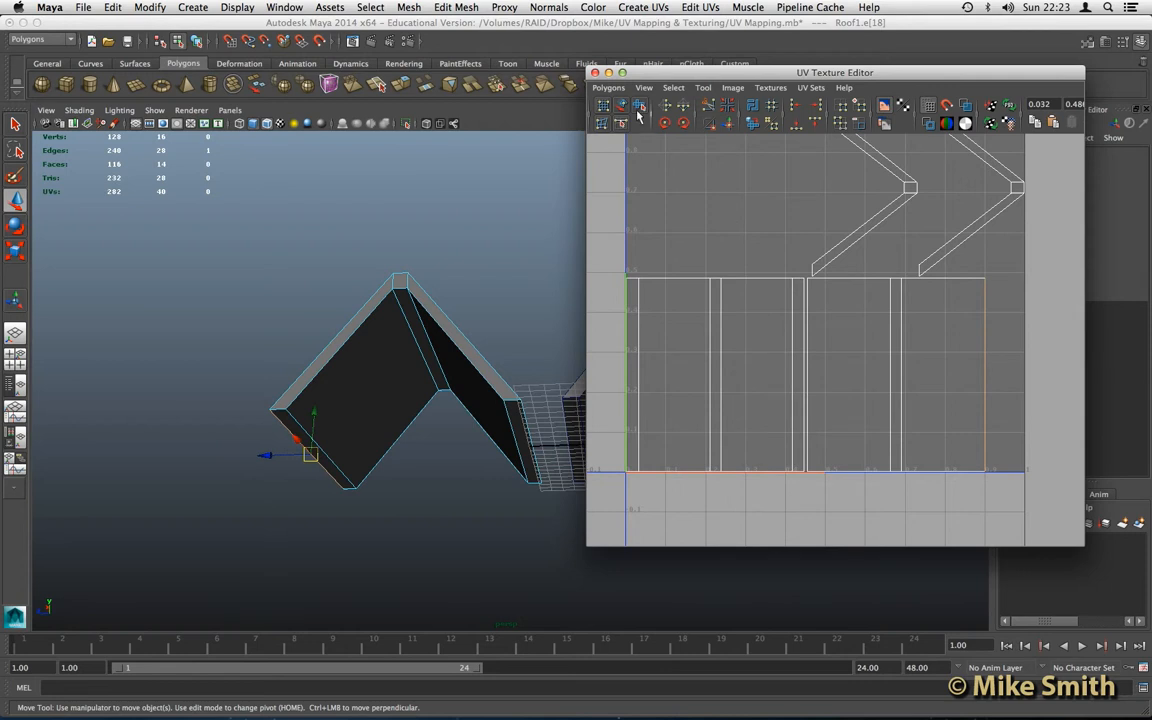
click(608, 87)
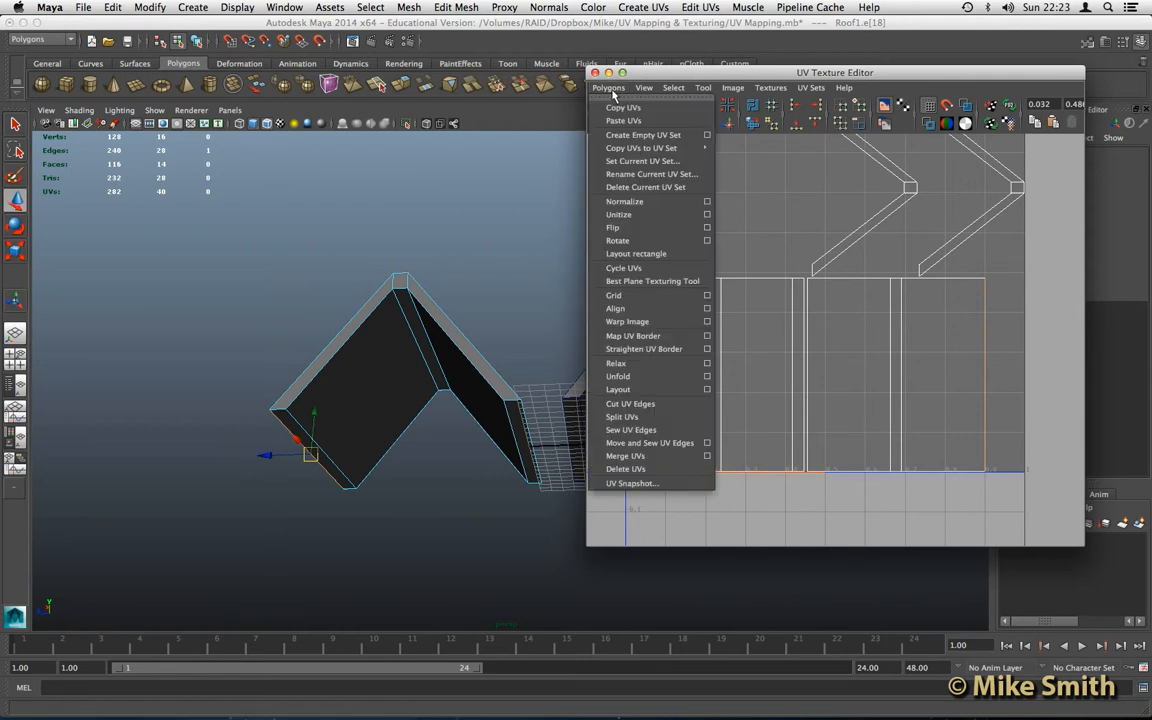
click(667, 443)
click(663, 342)
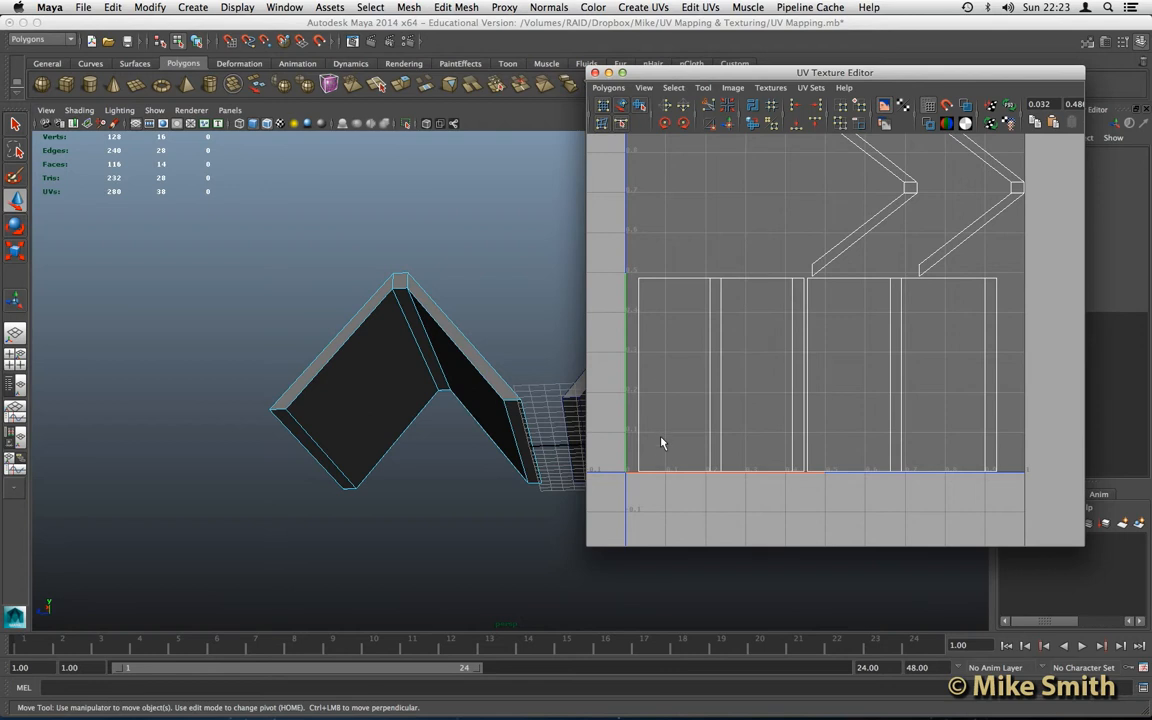
- Move and sew the second lower rim strip onto the opposite end of the outer slope shell, and clear the selection
click(805, 302)
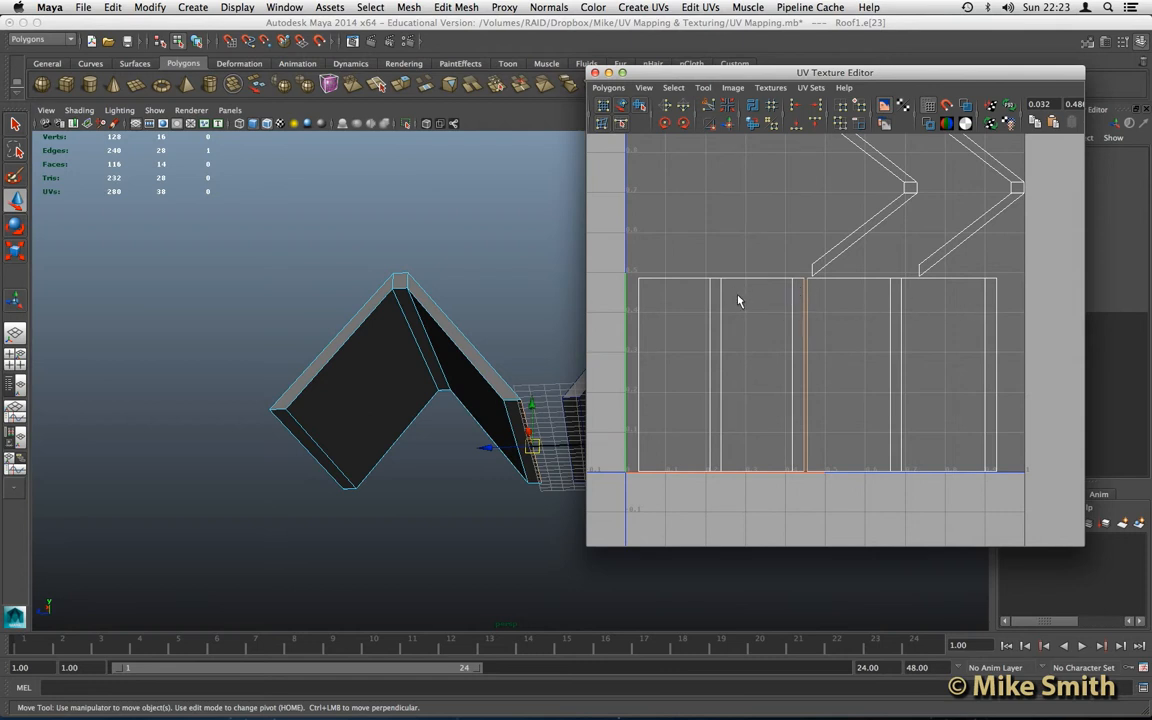
click(608, 87)
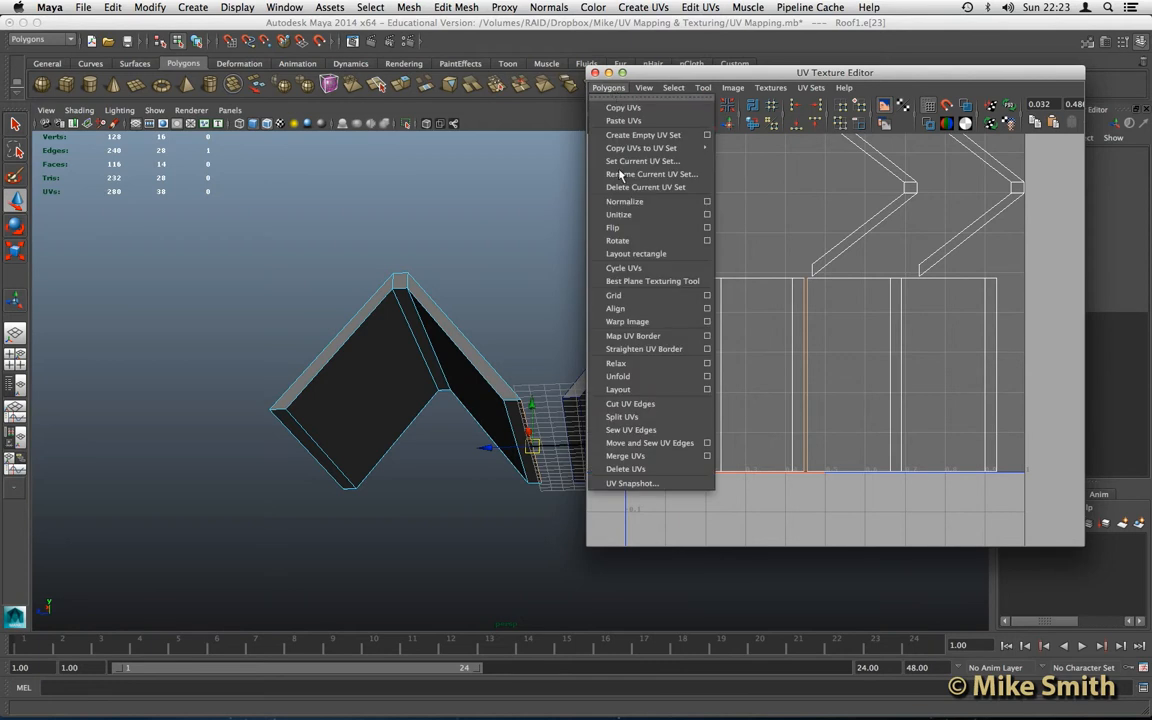
click(670, 452)
key(w)
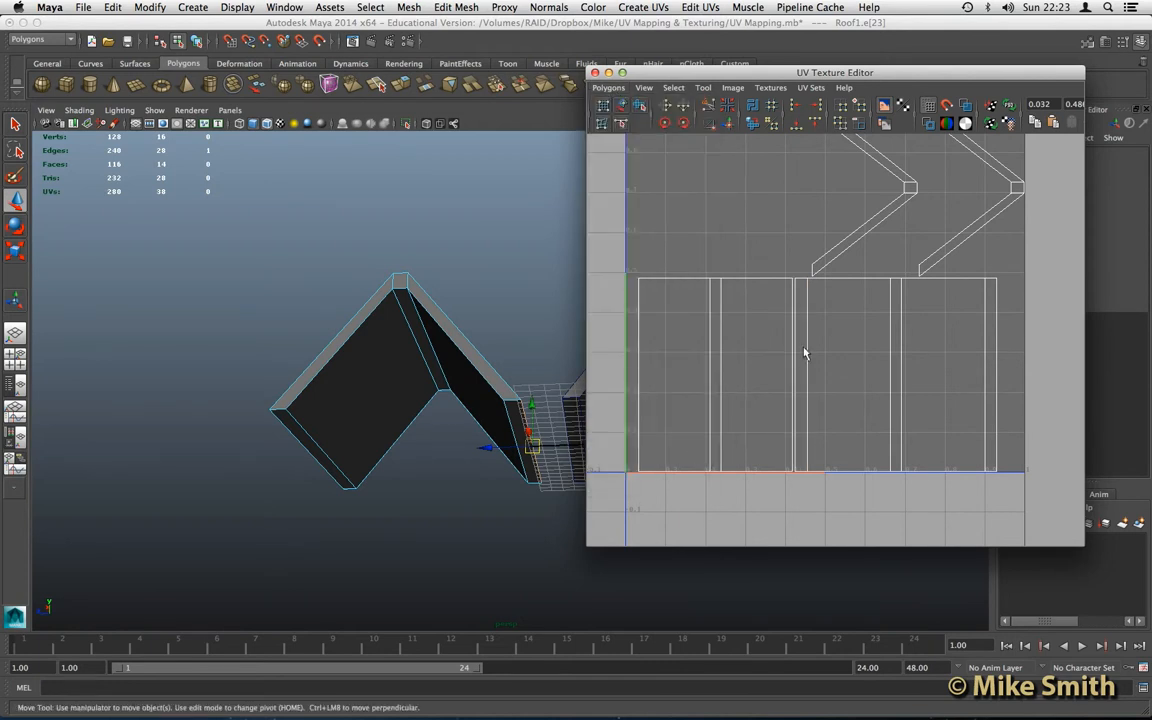
click(779, 298)
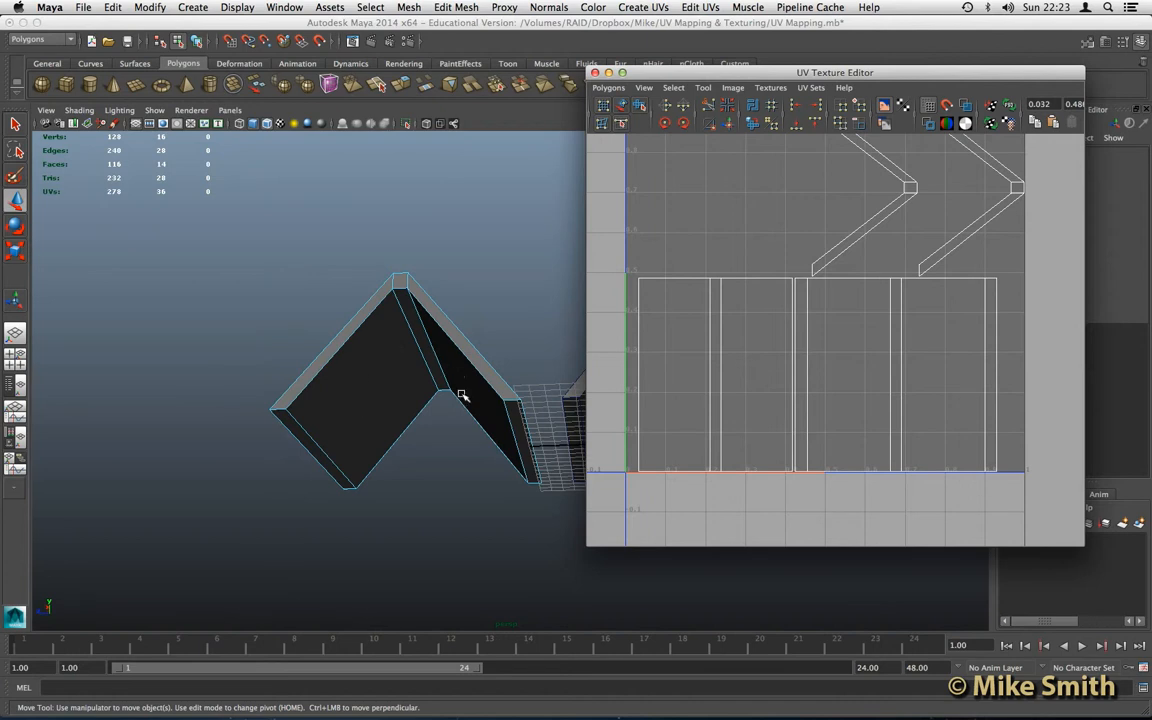
- Rotate the inner V-shaped gable shell 90 degrees counterclockwise and move it above the inner slope shell
alt+middle_drag(822, 258, 820, 312)
alt+right_drag(840, 284, 889, 213)
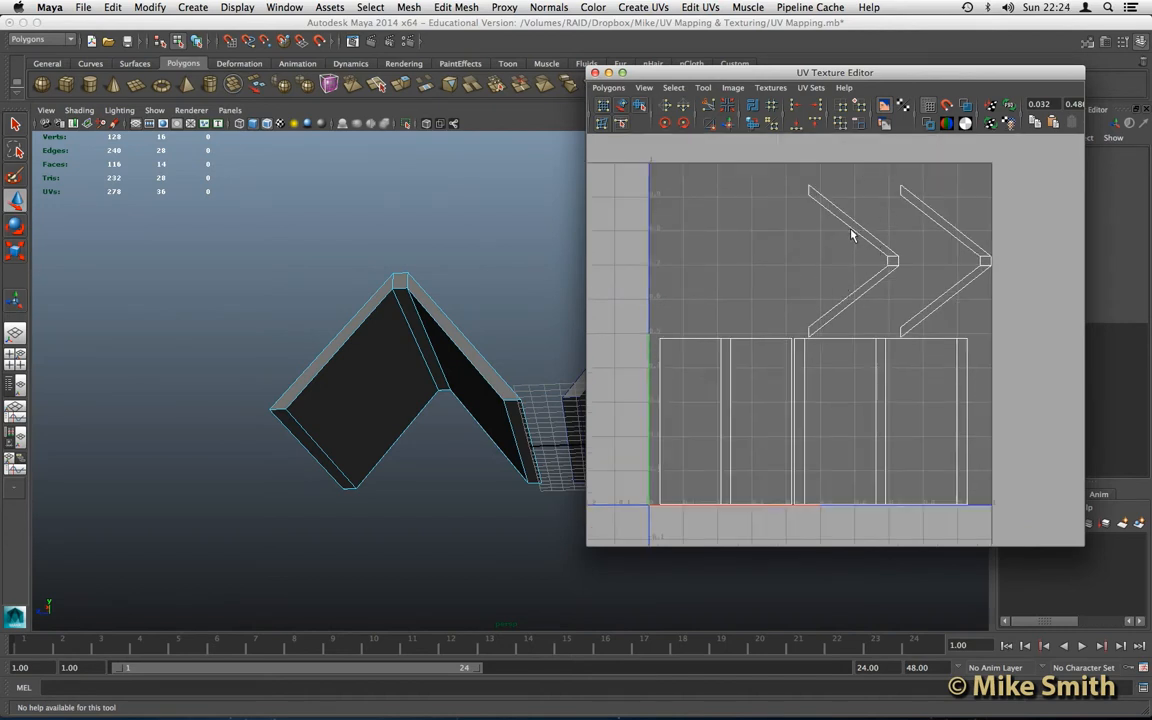
right_drag(851, 229, 888, 231)
drag(902, 337, 902, 337)
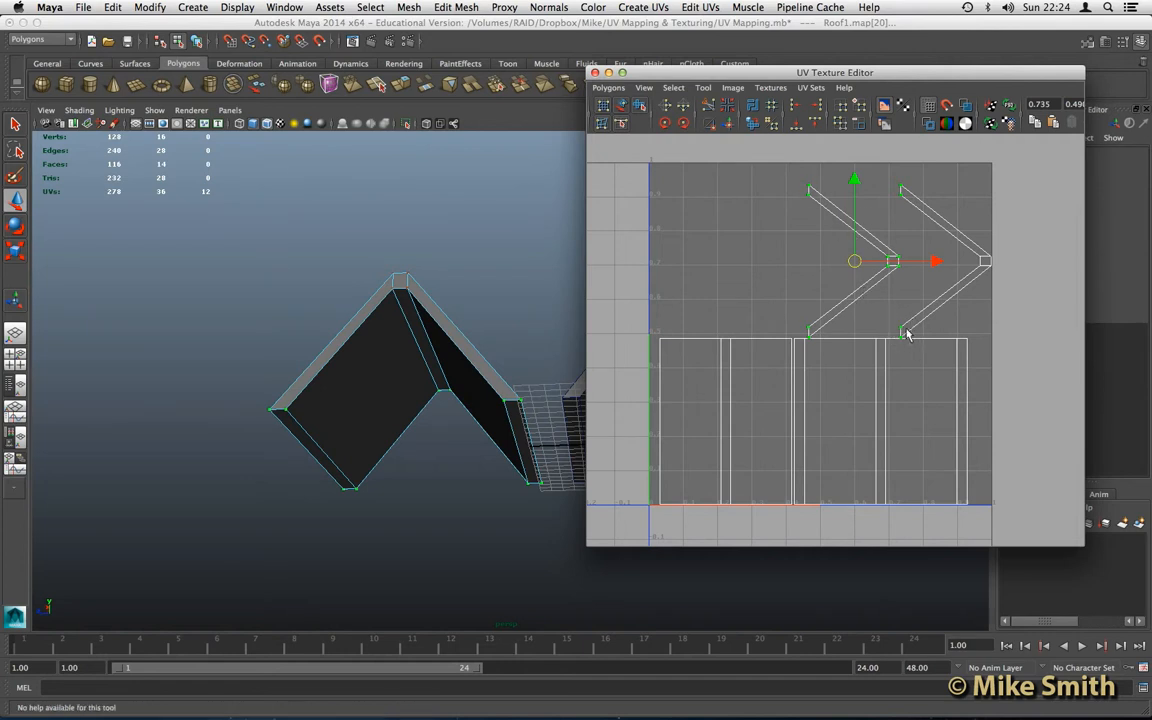
ctrl+drag(895, 177, 908, 197)
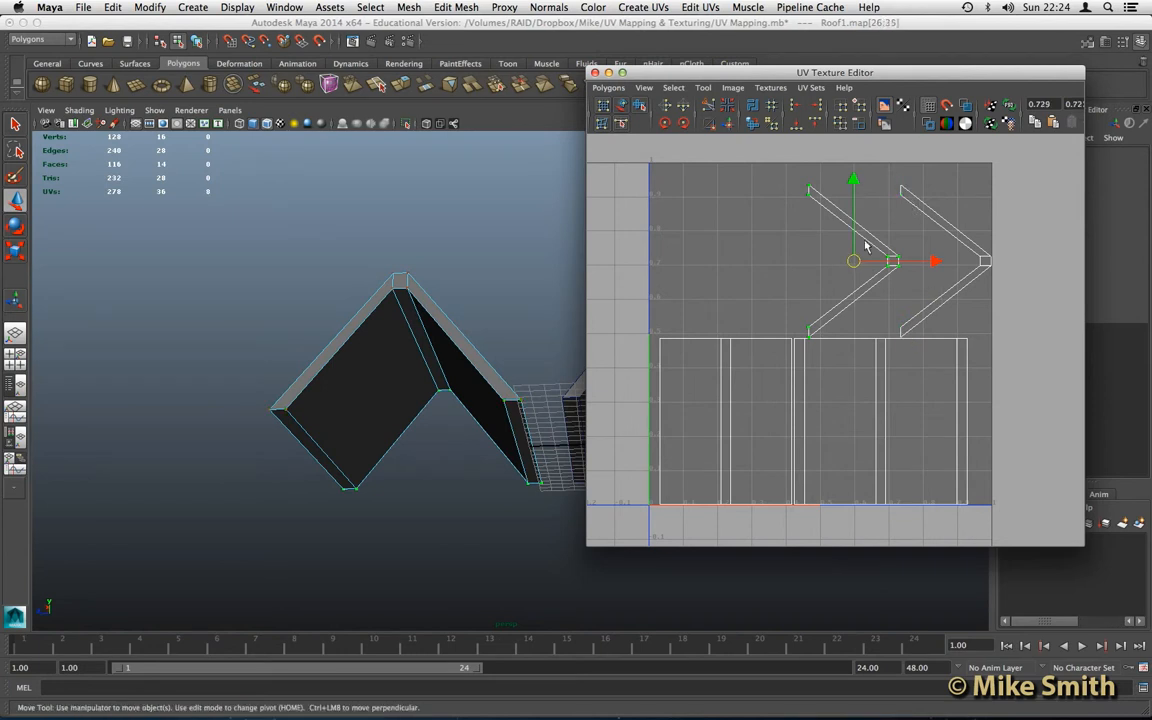
click(666, 124)
click(666, 124)
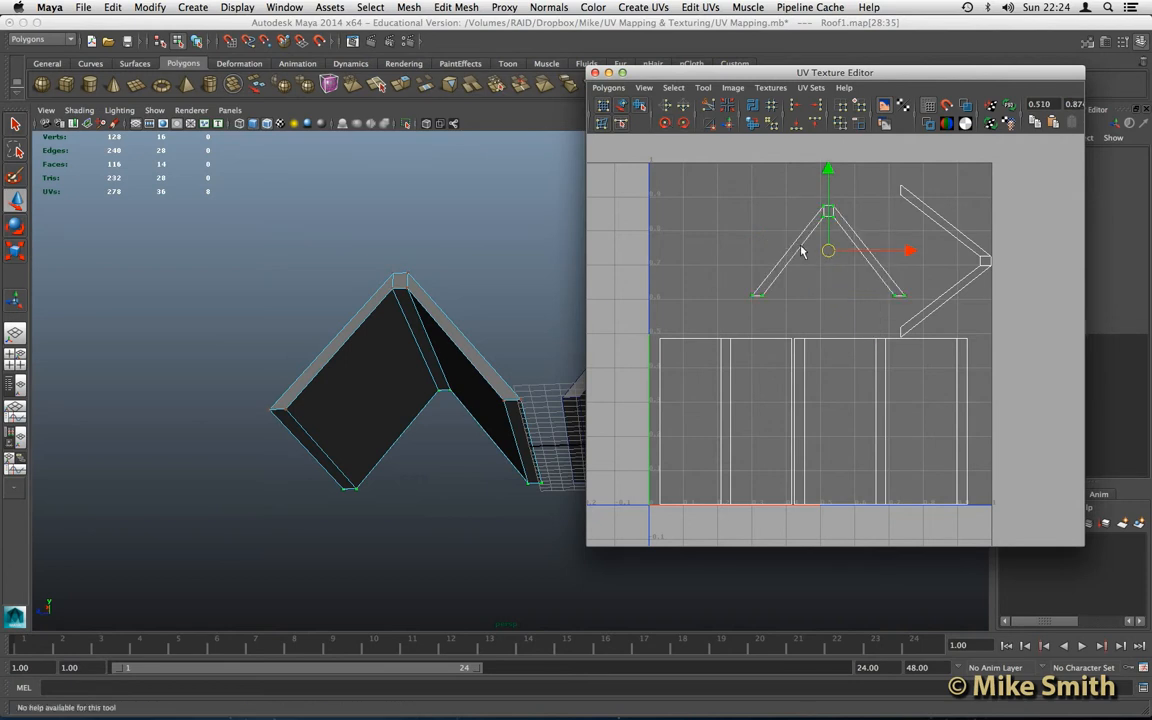
drag(828, 250, 744, 248)
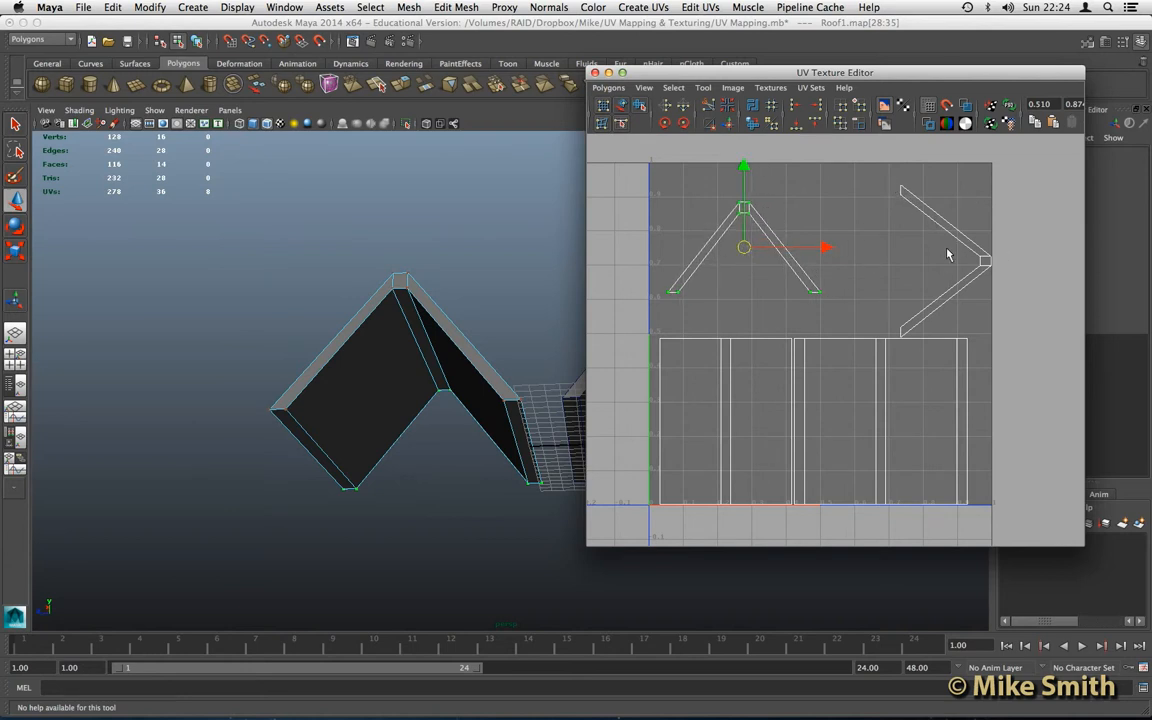
- Rotate the other V-shaped gable shell 90 degrees counterclockwise and shift it fully inside the 0 to 1 UV square
drag(994, 346, 994, 346)
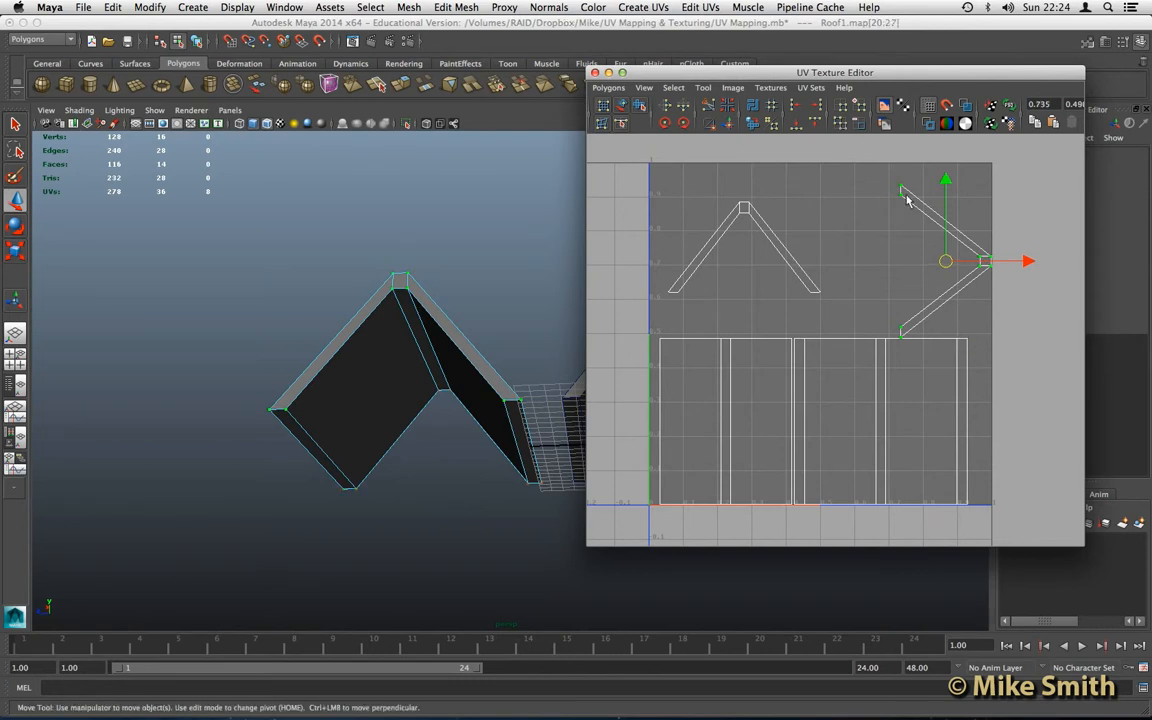
click(666, 124)
click(666, 124)
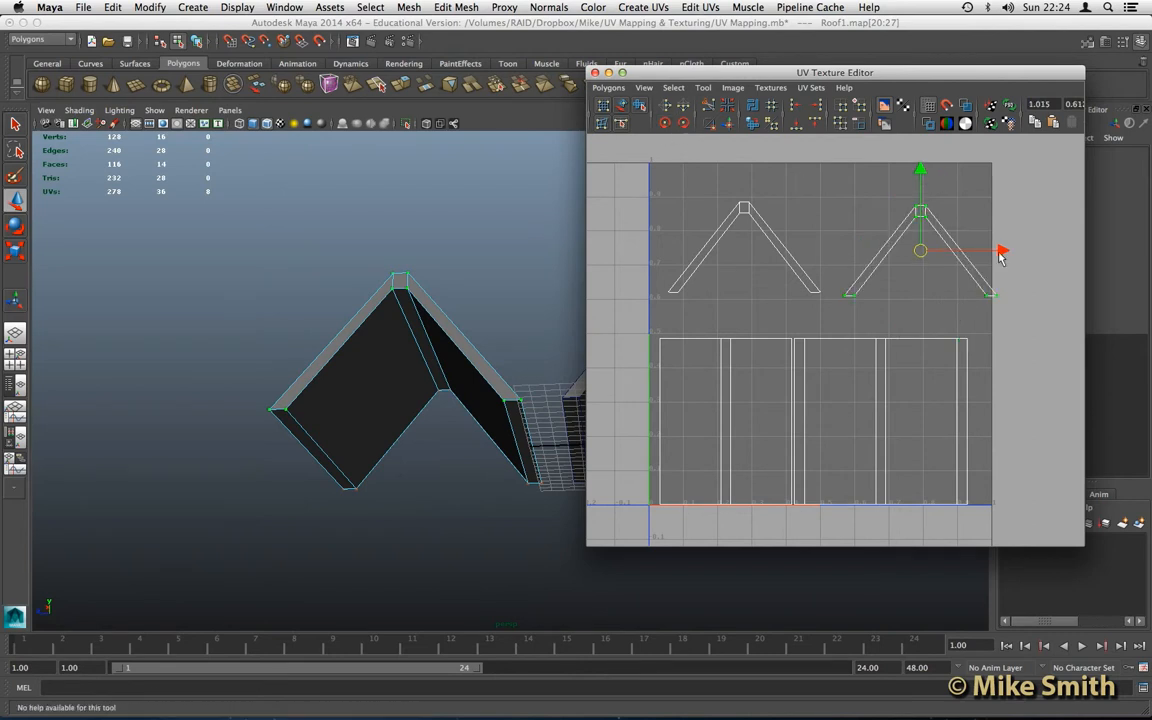
drag(996, 258, 990, 258)
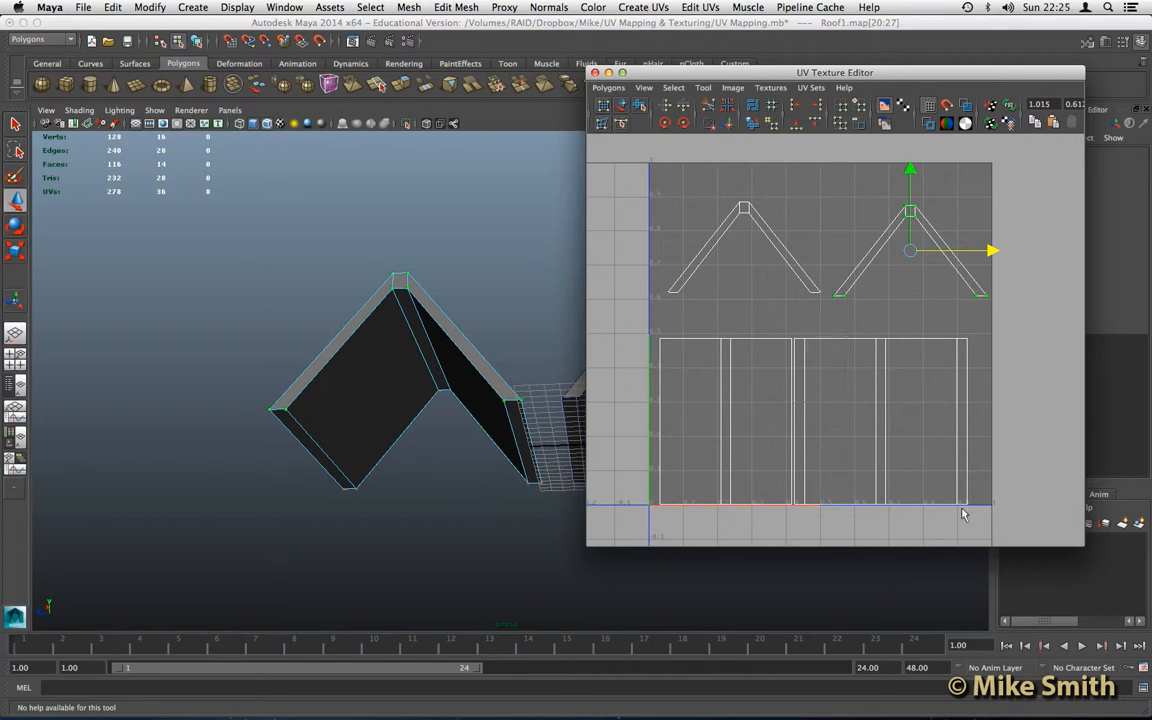
- Shift the sewn outer slope shell horizontally away from the inner slope shell to widen the gap between them
drag(969, 511, 971, 512)
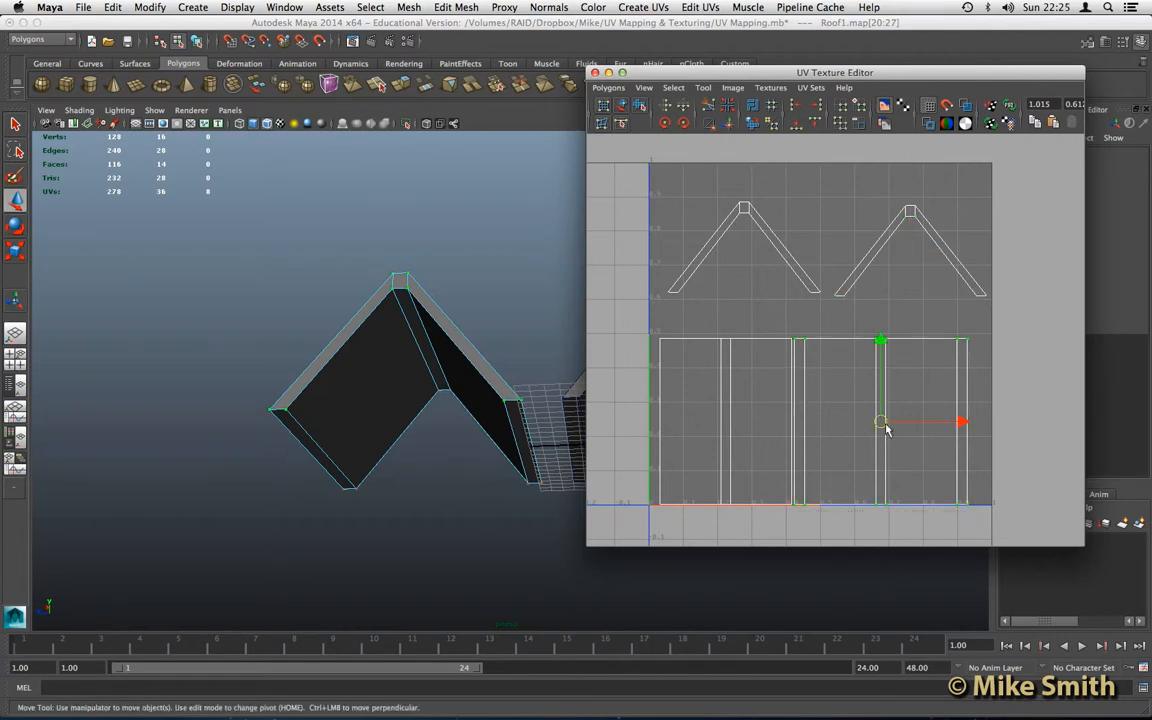
drag(965, 424, 978, 424)
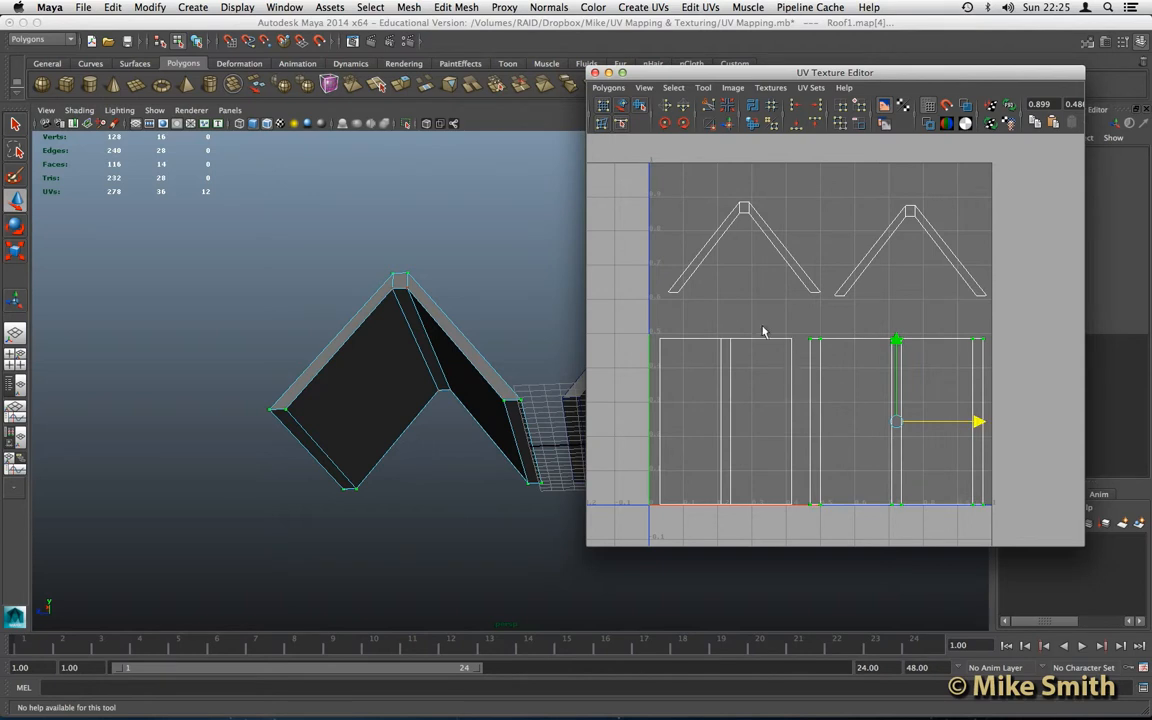
- Move the UV Texture Editor aside and bring the row of columns beyond the roofs into view
drag(657, 75, 737, 117)
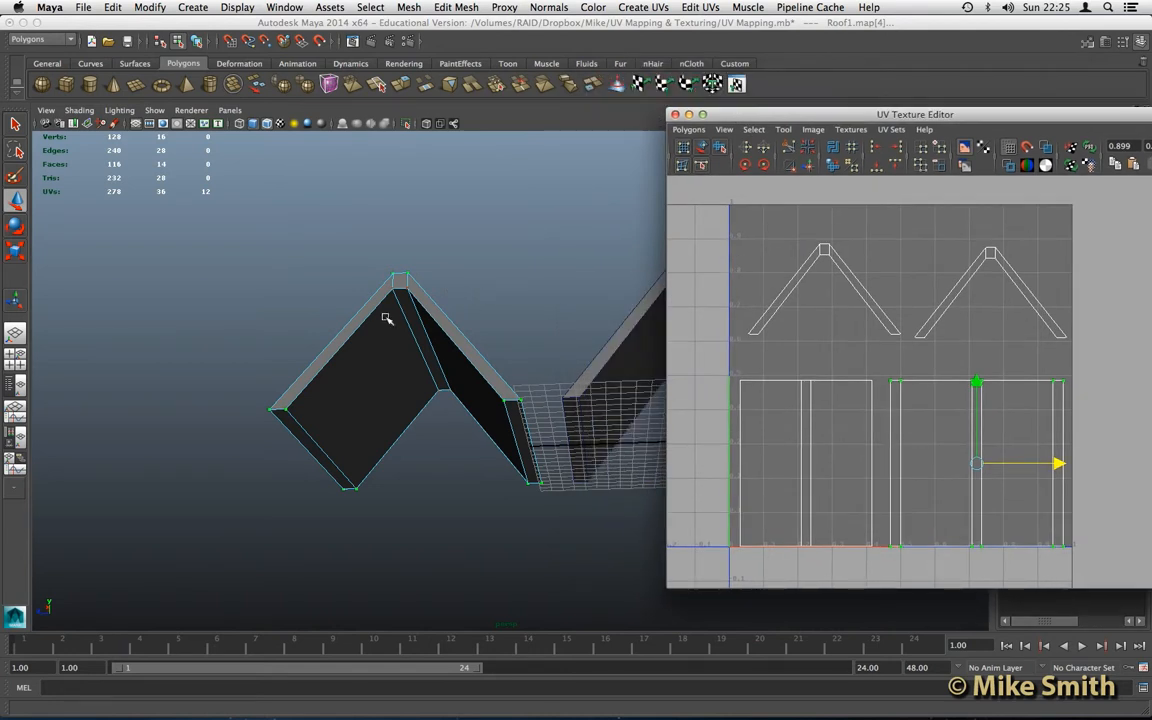
click(417, 258)
alt+drag(424, 263, 489, 288)
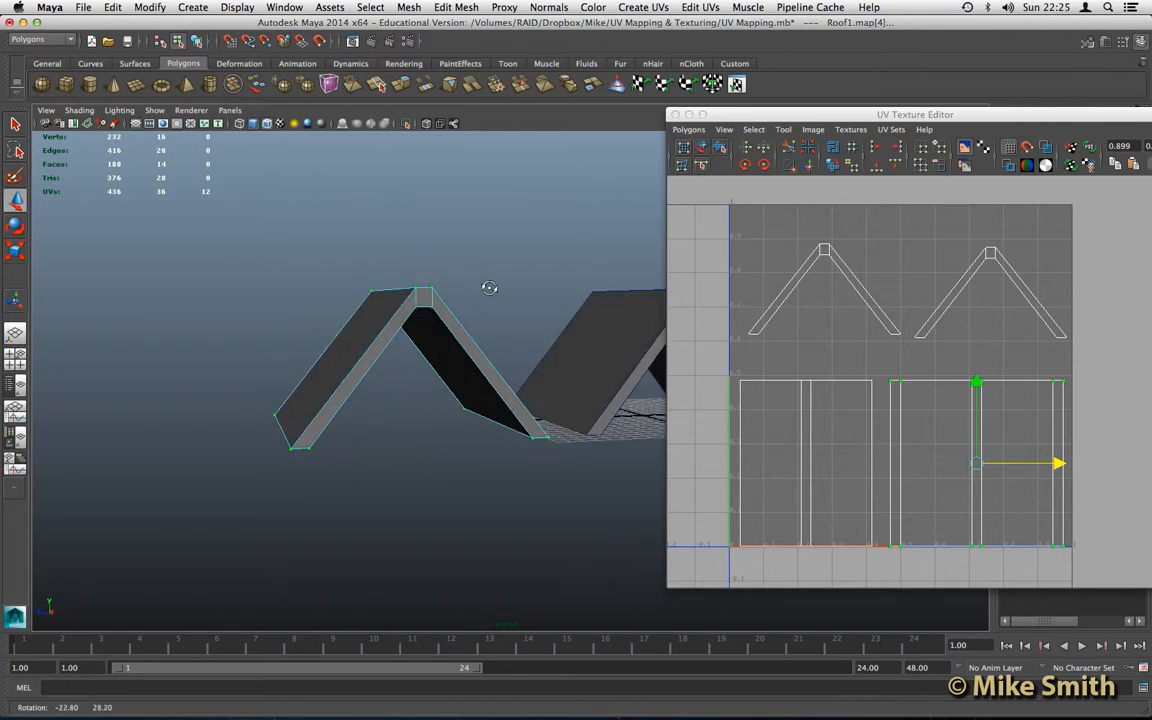
alt+middle_drag(373, 301, 203, 303)
alt+middle_drag(580, 300, 430, 320)
alt+middle_drag(330, 321, 276, 319)
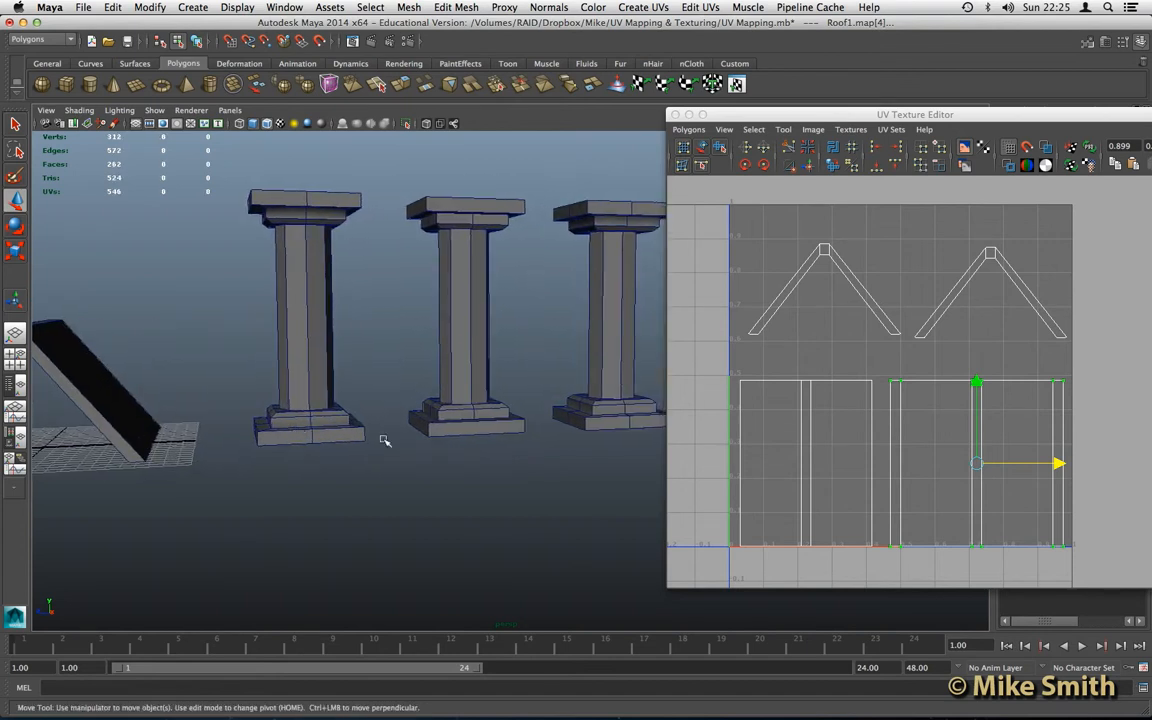